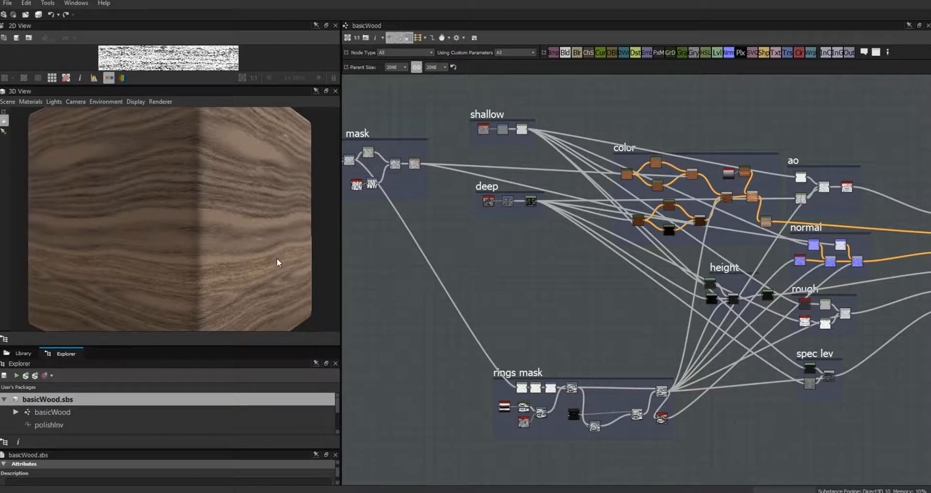
- Examine the wood's surface detail and light reflections in the 3D preview from several angles
{"action": "left_click_drag", "start_coordinate": [267, 266], "coordinate": [269, 253]}
{"action": "right_click_drag", "start_coordinate": [269, 253], "coordinate": [252, 185]}
{"action": "left_click_drag", "start_coordinate": [294, 225], "coordinate": [226, 230]}
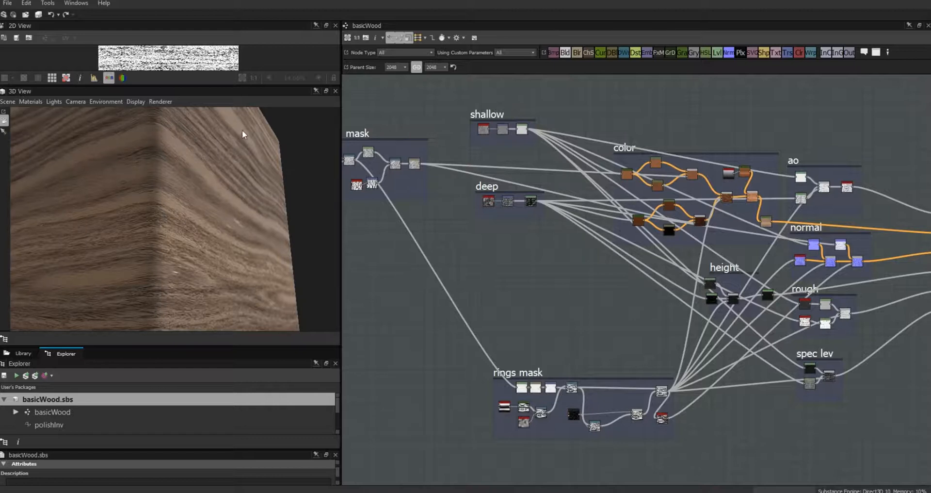
{"action": "left_click_drag", "start_coordinate": [238, 208], "coordinate": [237, 239]}
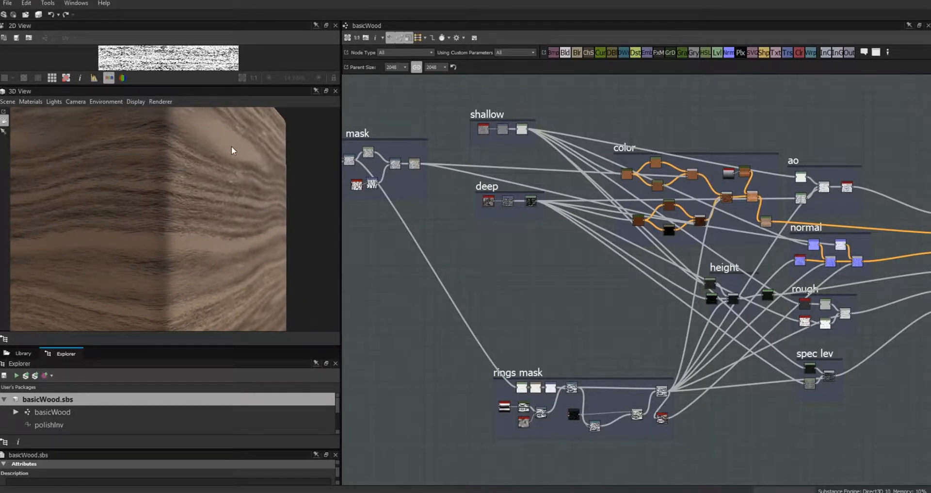
{"action": "scroll", "coordinate": [723, 339], "scroll_direction": "up", "scroll_amount": 4}
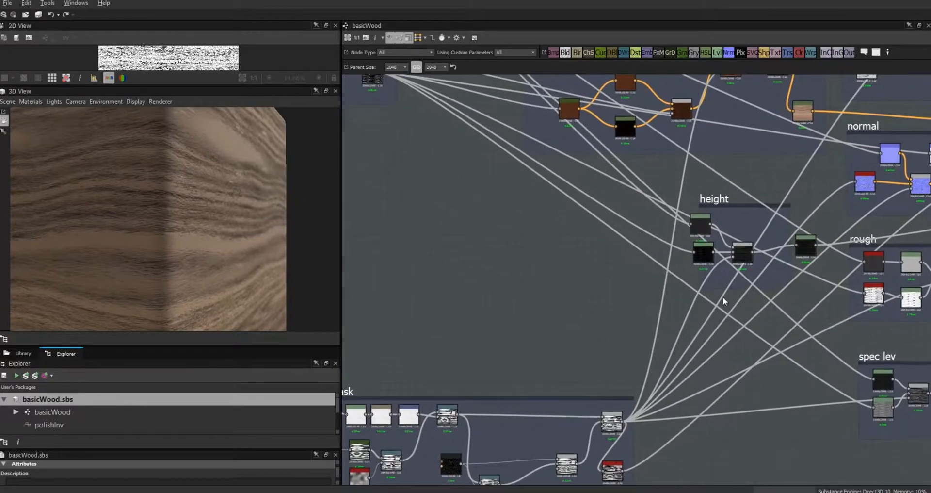
{"action": "middle_click_drag", "start_coordinate": [809, 363], "coordinate": [670, 356]}
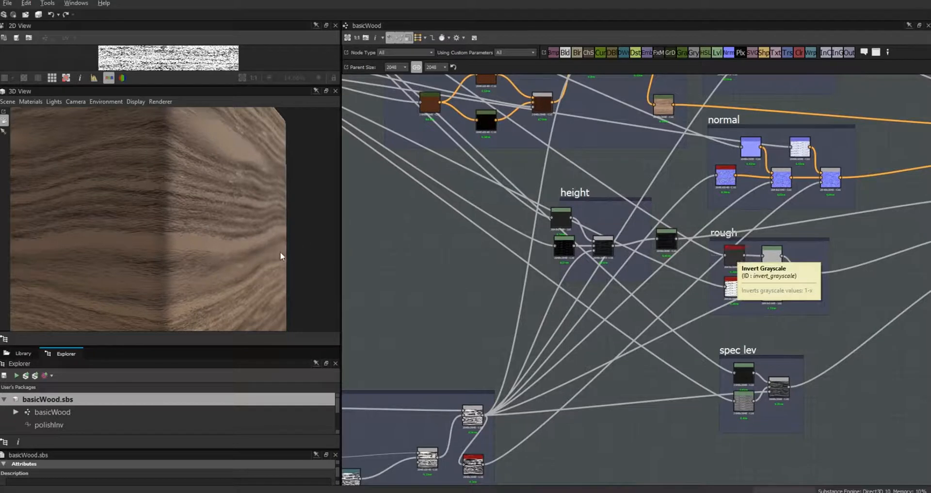
{"action": "left_click_drag", "start_coordinate": [280, 256], "coordinate": [279, 247]}
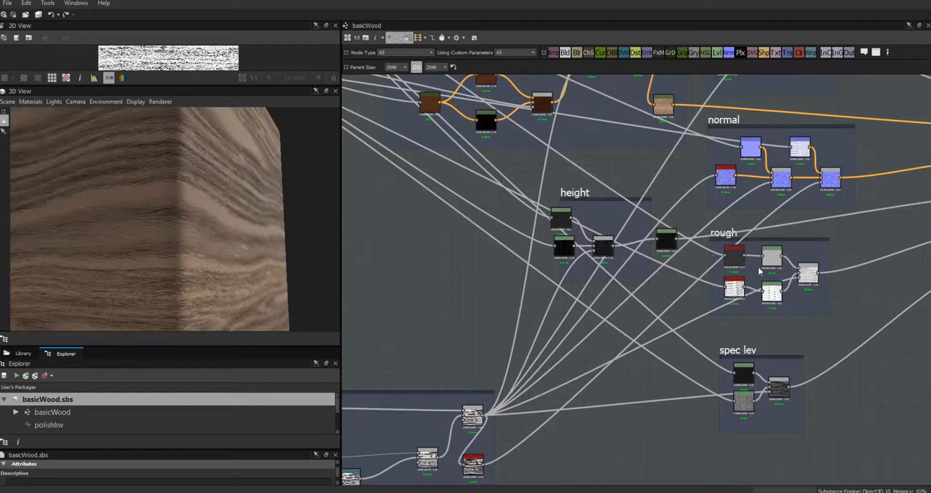
- Open the Level Out High function of the upper Levels node in the rough frame
{"action": "double_click", "coordinate": [771, 258]}
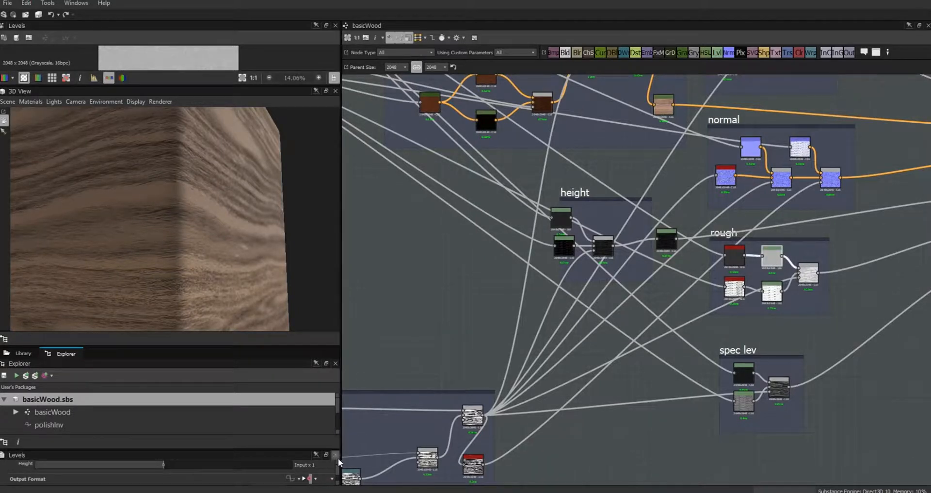
{"action": "left_click_drag", "start_coordinate": [312, 449], "coordinate": [313, 369]}
{"action": "left_click_drag", "start_coordinate": [339, 411], "coordinate": [338, 463]}
{"action": "left_click", "coordinate": [321, 412]}
{"action": "left_click", "coordinate": [301, 451]}
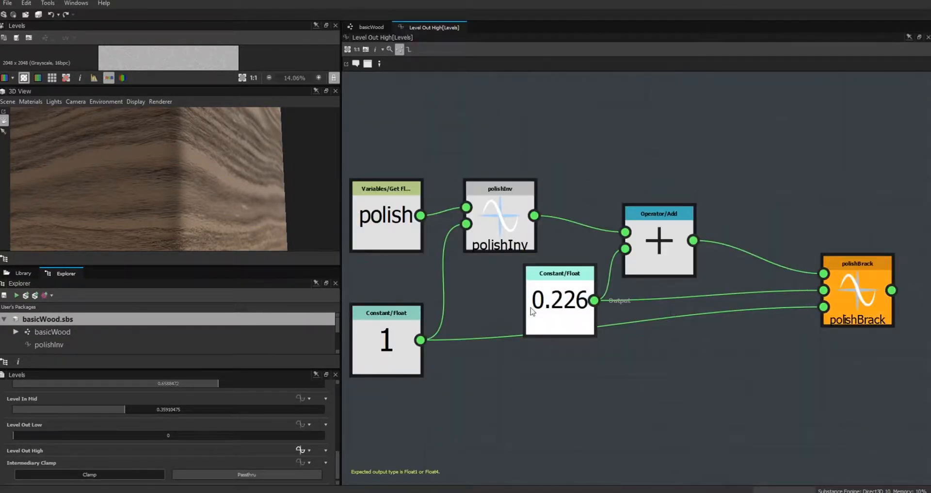
- Add a Float constant and connect it to the polishBrack node's hi input in place of the constant 1
{"action": "left_click_drag", "start_coordinate": [545, 308], "coordinate": [545, 297]}
{"action": "right_click", "coordinate": [644, 364]}
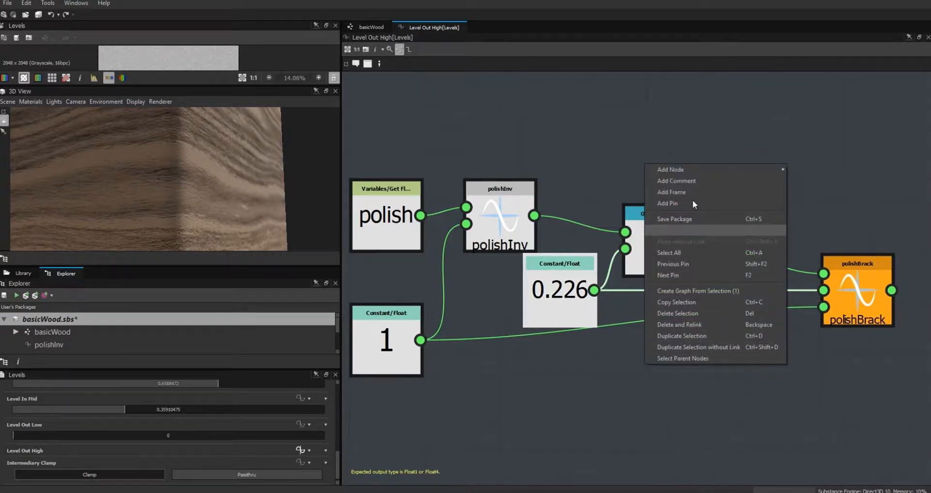
{"action": "mouse_move", "coordinate": [690, 171]}
{"action": "mouse_move", "coordinate": [810, 169]}
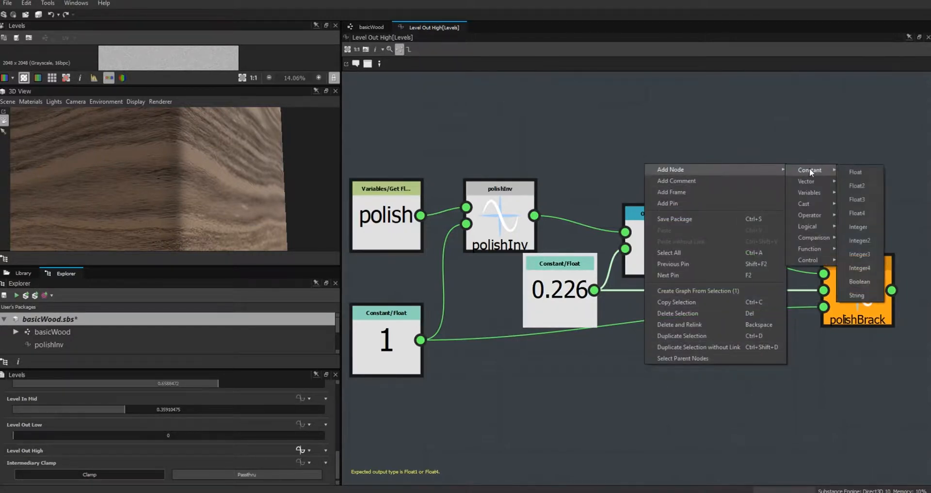
{"action": "left_click", "coordinate": [857, 172]}
{"action": "left_click_drag", "start_coordinate": [671, 365], "coordinate": [825, 307]}
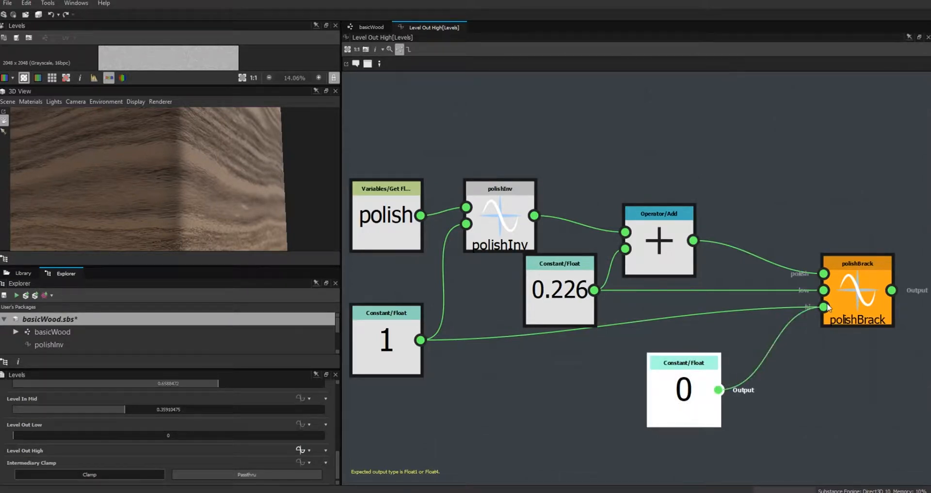
- Set the new Float constant to 0.917 and check the reflections on the wood preview
{"action": "left_click", "coordinate": [682, 388]}
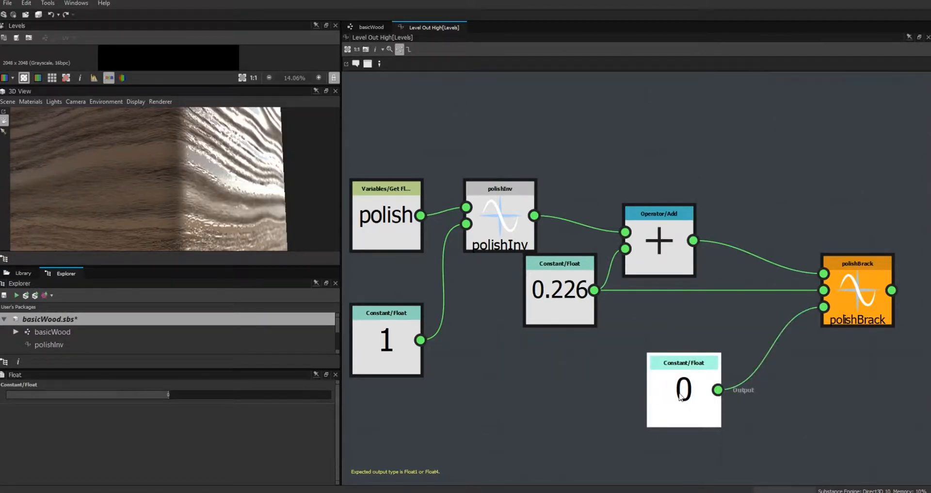
{"action": "double_click", "coordinate": [168, 394]}
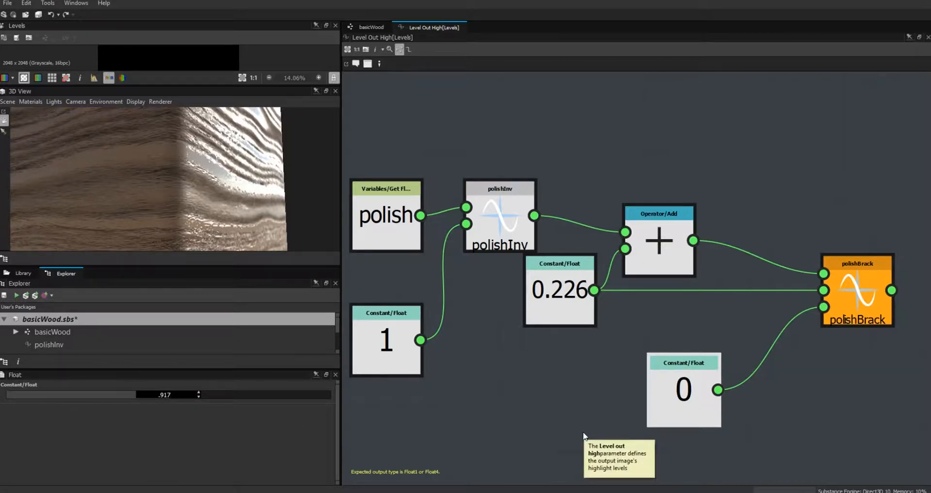
{"action": "type", "text": ".917"}
{"action": "key", "text": "Return"}
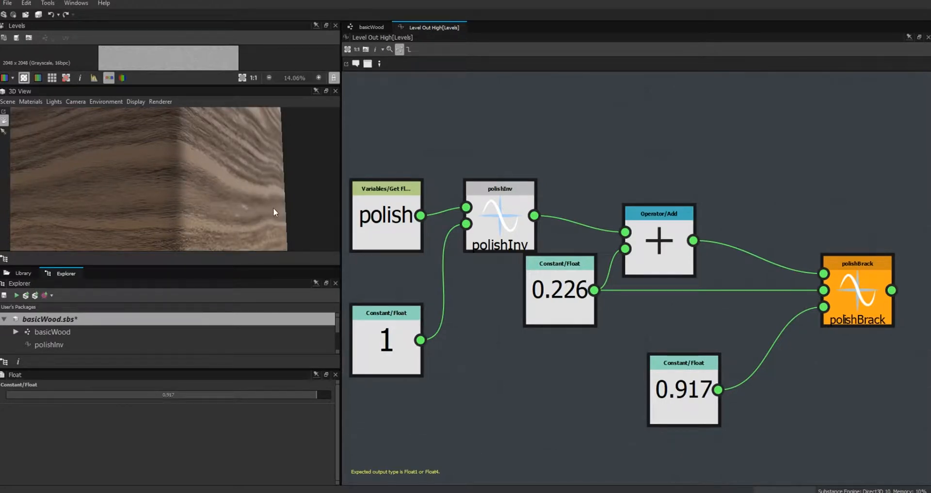
{"action": "left_click_drag", "start_coordinate": [298, 202], "coordinate": [269, 191]}
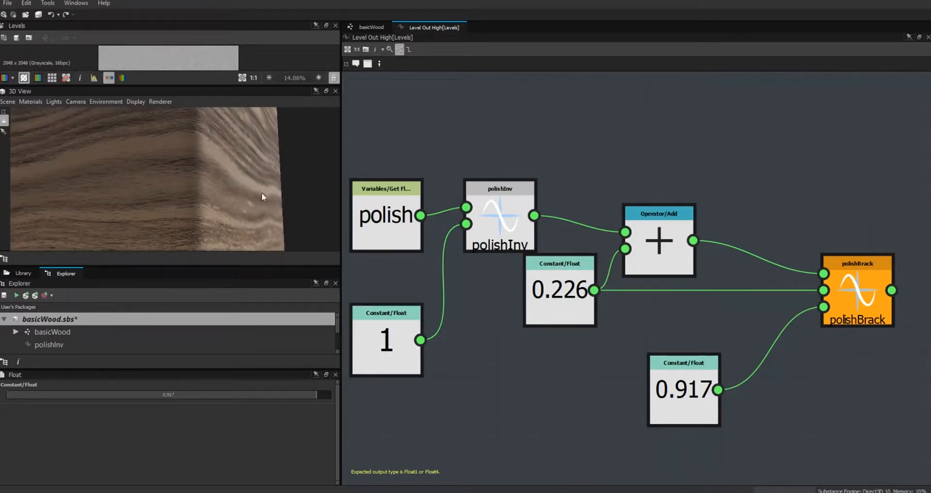
{"action": "left_click_drag", "start_coordinate": [667, 422], "coordinate": [706, 422]}
- Return to the basicWood graph and open the Level Out High function of the rough frame's lower Levels node
{"action": "left_click", "coordinate": [363, 27]}
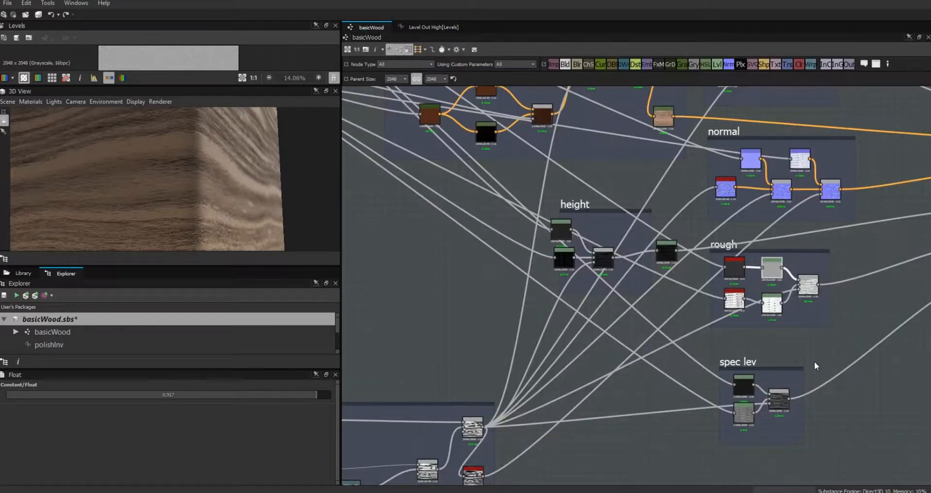
{"action": "left_click", "coordinate": [775, 304]}
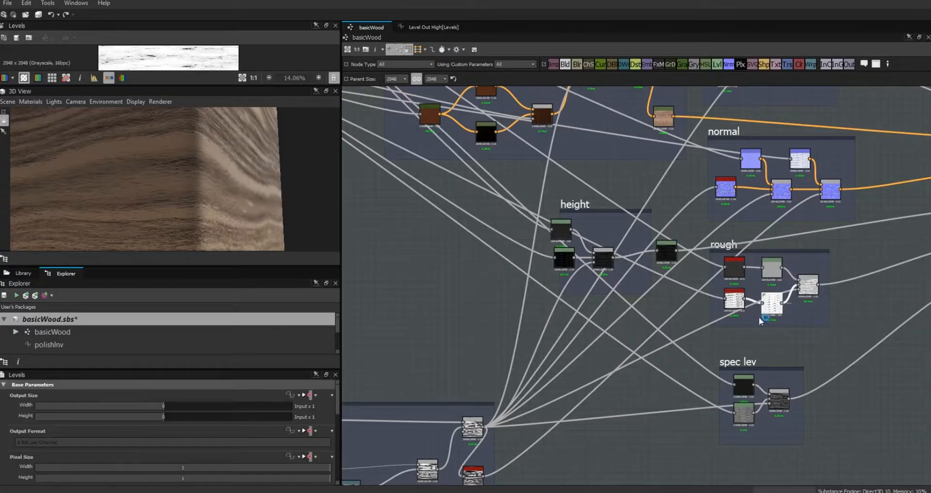
{"action": "left_click_drag", "start_coordinate": [337, 409], "coordinate": [337, 458]}
{"action": "left_click", "coordinate": [319, 403]}
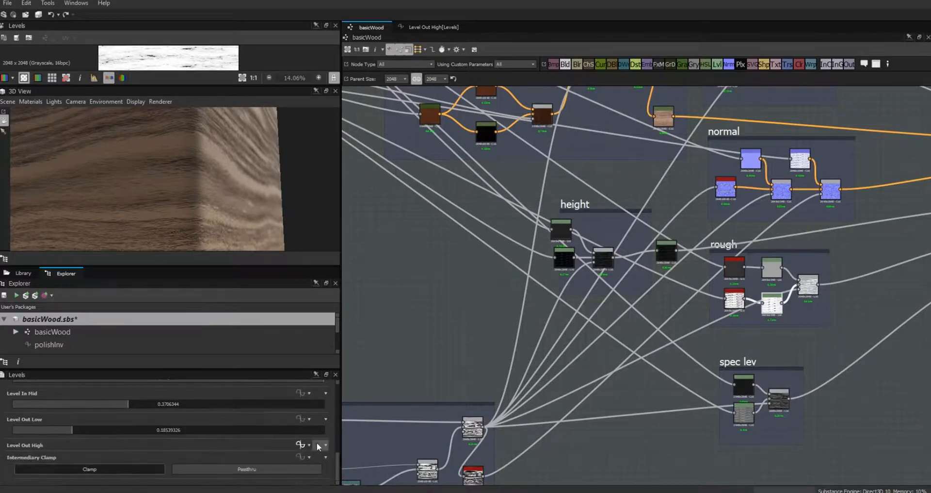
{"action": "left_click", "coordinate": [301, 444]}
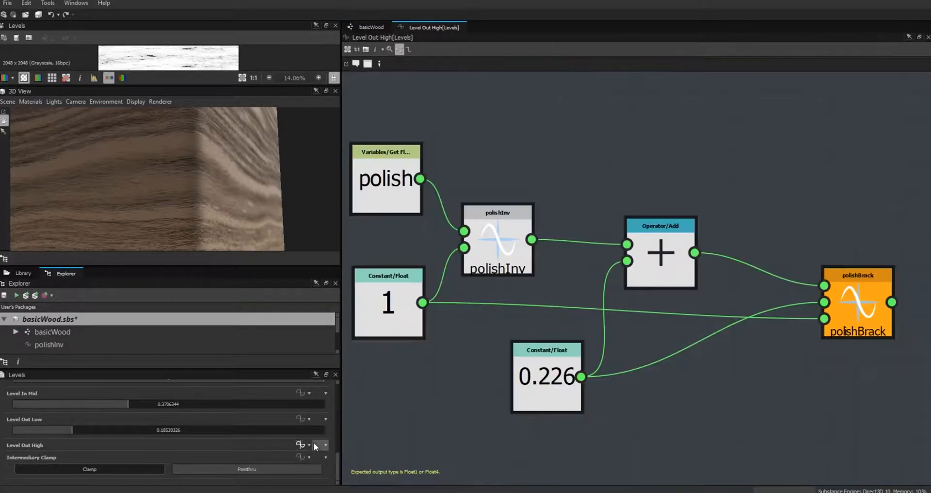
- Add a Float constant of 0.971 and connect it to polishBrack's hi input in place of the constant 1
{"action": "right_click", "coordinate": [714, 391]}
{"action": "mouse_move", "coordinate": [790, 213]}
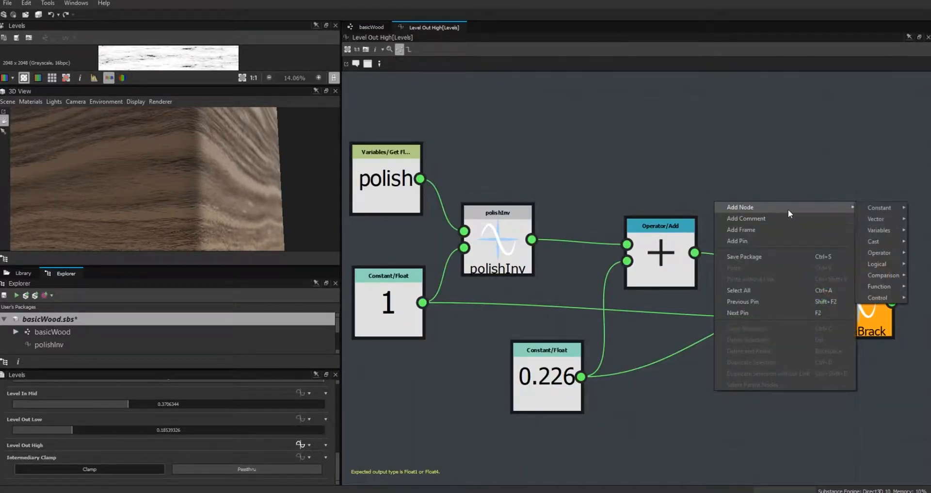
{"action": "mouse_move", "coordinate": [889, 207]}
{"action": "left_click", "coordinate": [841, 208]}
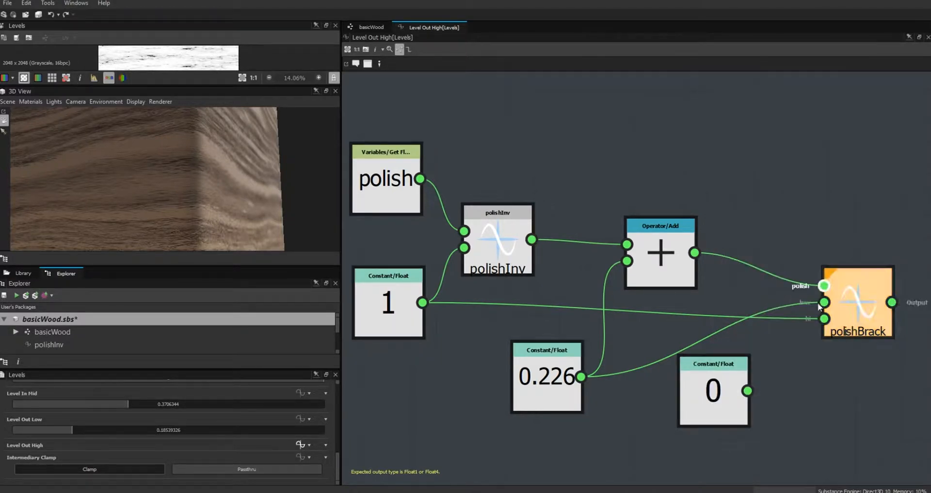
{"action": "left_click", "coordinate": [703, 407]}
{"action": "double_click", "coordinate": [169, 394]}
{"action": "type", "text": ".971"}
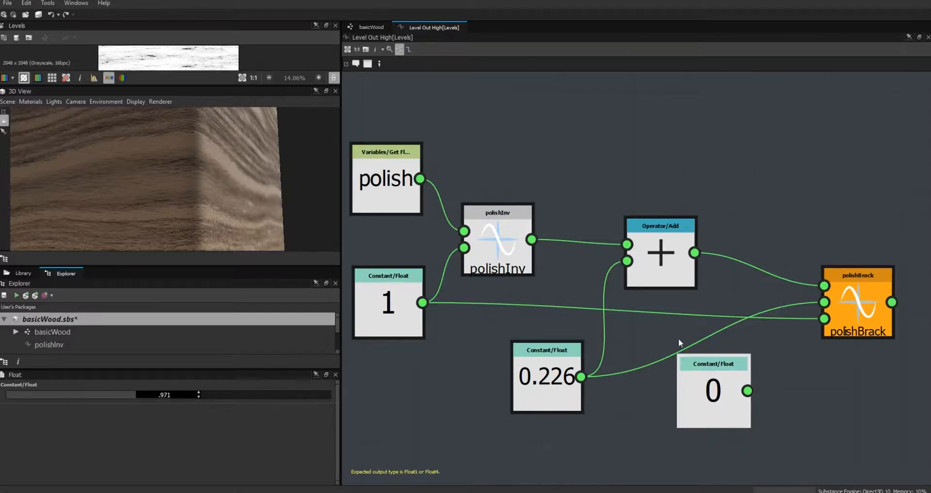
{"action": "key", "text": "Return"}
{"action": "left_click_drag", "start_coordinate": [747, 390], "coordinate": [824, 318]}
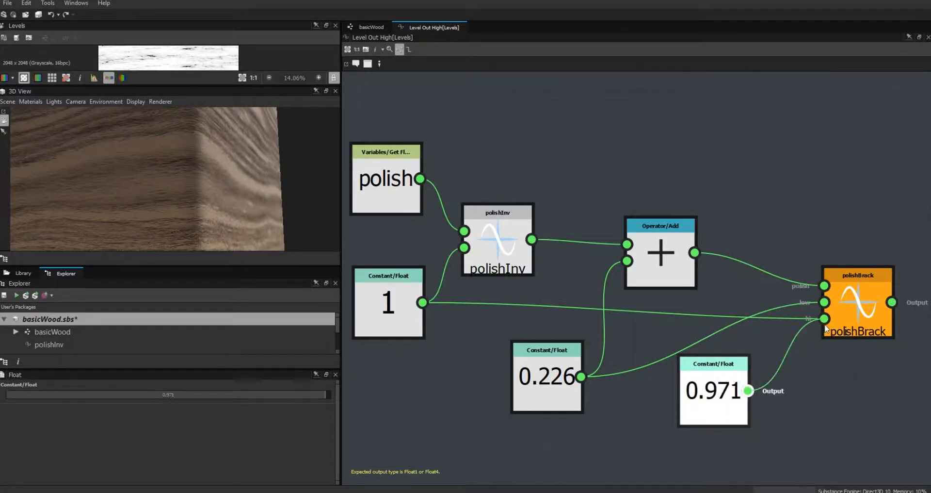
- Return to the basicWood graph and open the Level Out High function of the Levels node that outputs the height
{"action": "left_click", "coordinate": [370, 26]}
{"action": "middle_click_drag", "start_coordinate": [593, 406], "coordinate": [802, 230]}
{"action": "left_click_drag", "start_coordinate": [250, 266], "coordinate": [249, 346]}
{"action": "left_click_drag", "start_coordinate": [242, 206], "coordinate": [37, 245]}
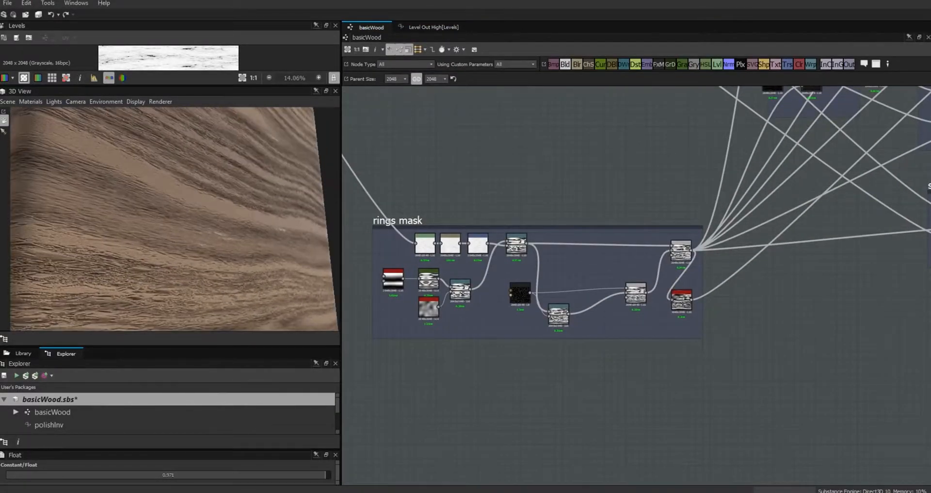
{"action": "middle_click_drag", "start_coordinate": [857, 207], "coordinate": [616, 381]}
{"action": "double_click", "coordinate": [636, 250]}
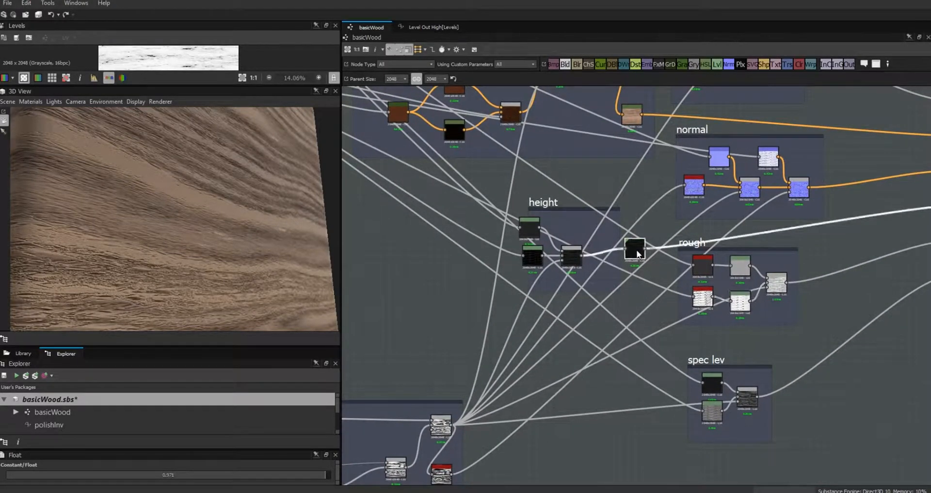
{"action": "left_click_drag", "start_coordinate": [328, 451], "coordinate": [326, 369]}
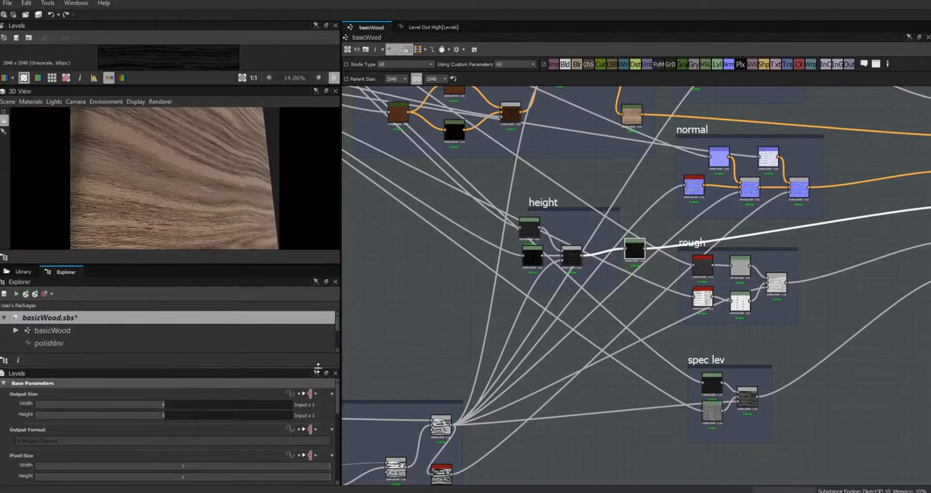
{"action": "scroll", "coordinate": [319, 407], "scroll_direction": "down", "scroll_amount": 3}
{"action": "scroll", "coordinate": [335, 437], "scroll_direction": "down", "scroll_amount": 5}
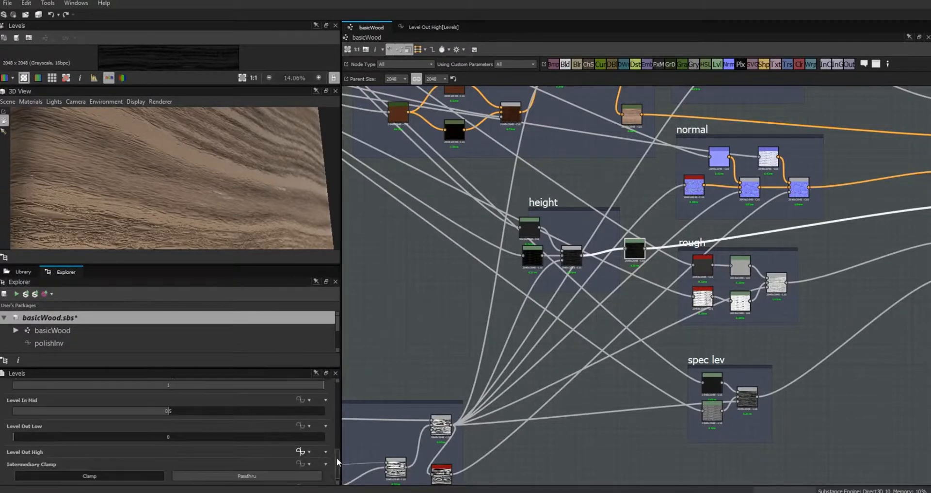
{"action": "left_click", "coordinate": [299, 446]}
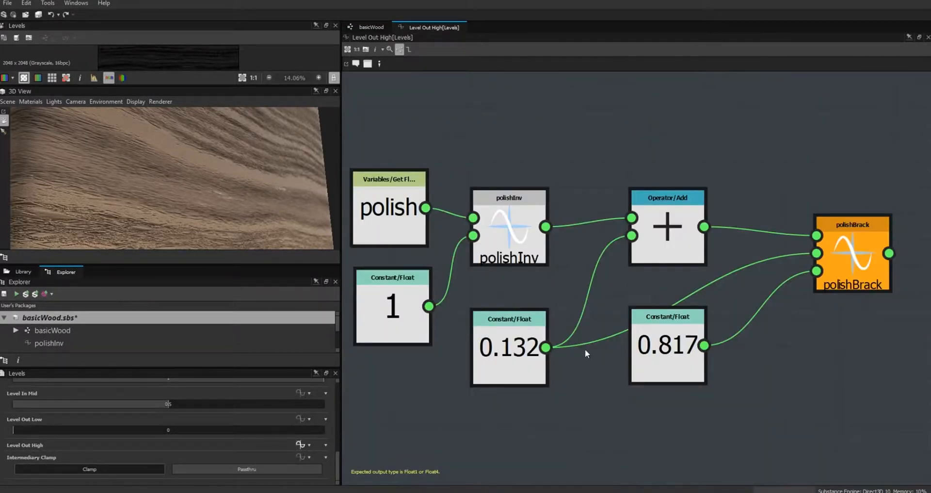
- Set the Float constant feeding polishBrack's hi input to 1 and enlarge the 2D preview to inspect the height map
{"action": "left_click", "coordinate": [669, 357]}
{"action": "left_click_drag", "start_coordinate": [292, 392], "coordinate": [376, 392]}
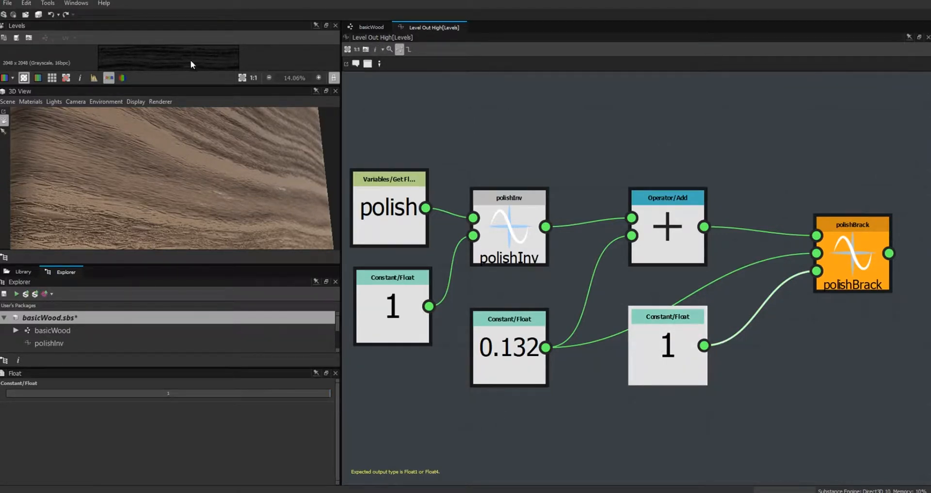
{"action": "left_click_drag", "start_coordinate": [165, 86], "coordinate": [165, 168]}
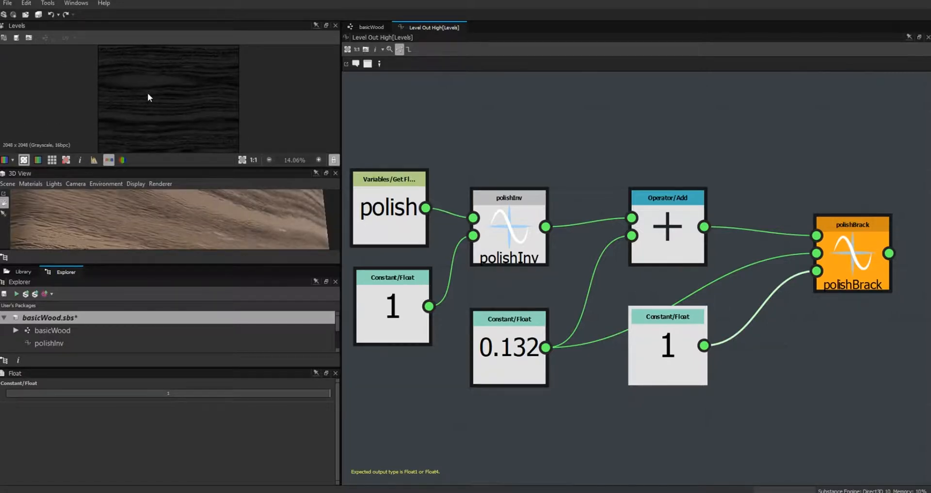
- Raise the output white level of the height frame's upper Levels node to about 70% of its range, previewing the final height Levels node
{"action": "left_click", "coordinate": [368, 26]}
{"action": "left_click", "coordinate": [530, 227]}
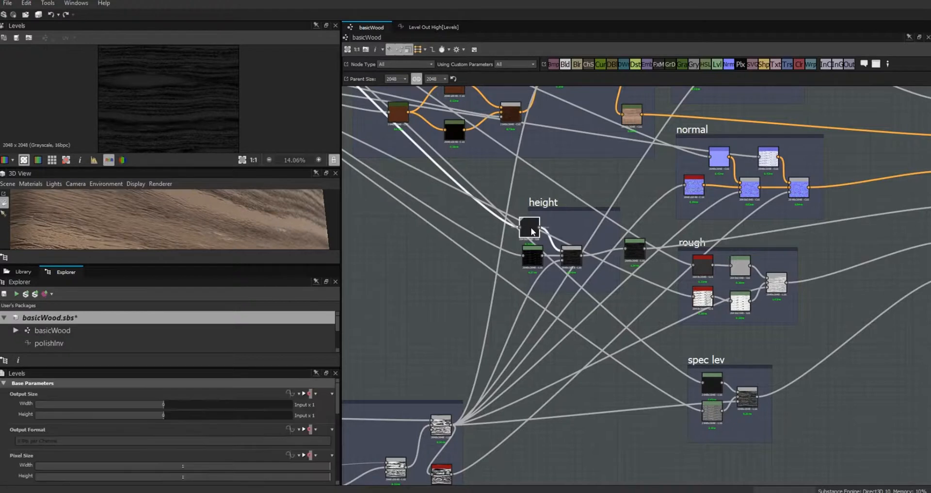
{"action": "double_click", "coordinate": [532, 231]}
{"action": "left_click_drag", "start_coordinate": [338, 409], "coordinate": [339, 465]}
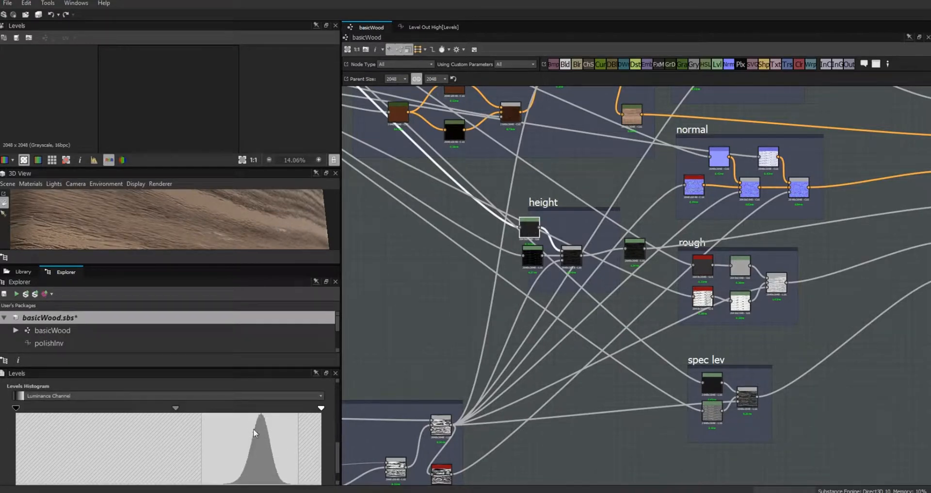
{"action": "scroll", "coordinate": [339, 472], "scroll_direction": "down", "scroll_amount": 1}
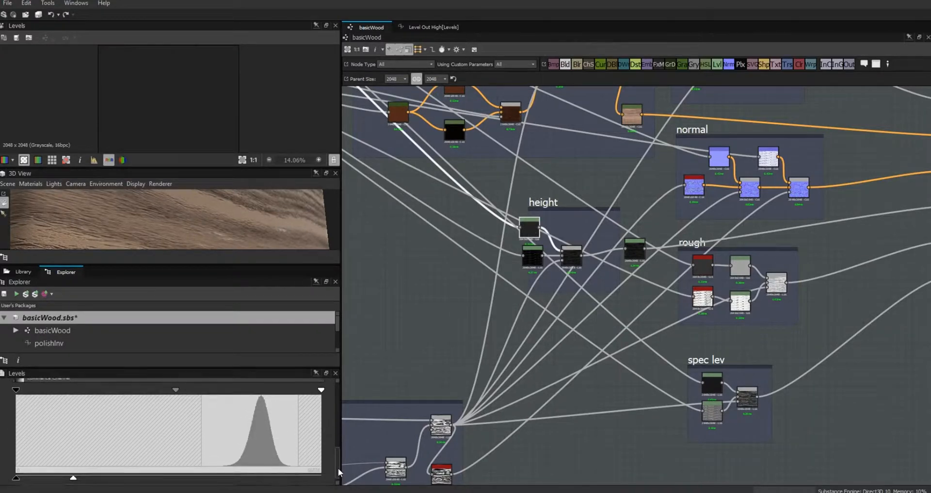
{"action": "left_click_drag", "start_coordinate": [339, 472], "coordinate": [339, 471]}
{"action": "left_click_drag", "start_coordinate": [73, 481], "coordinate": [175, 481]}
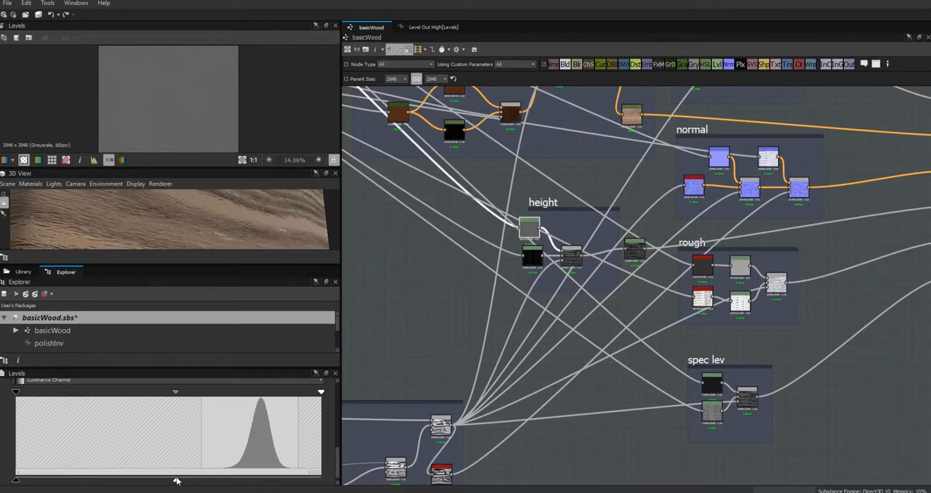
{"action": "double_click", "coordinate": [635, 248]}
{"action": "left_click_drag", "start_coordinate": [245, 266], "coordinate": [274, 256]}
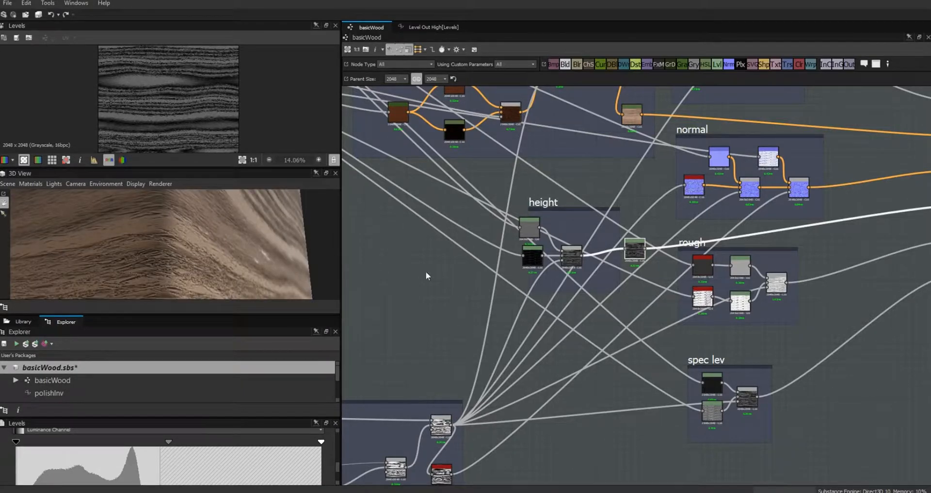
{"action": "left_click", "coordinate": [529, 227]}
{"action": "scroll", "coordinate": [186, 465], "scroll_direction": "down", "scroll_amount": 3}
{"action": "left_click_drag", "start_coordinate": [176, 471], "coordinate": [235, 472]}
- Nudge the height frame's upper and lower Levels nodes slightly closer to their Blend node
{"action": "left_click_drag", "start_coordinate": [532, 226], "coordinate": [536, 227]}
{"action": "left_click_drag", "start_coordinate": [529, 259], "coordinate": [531, 265]}
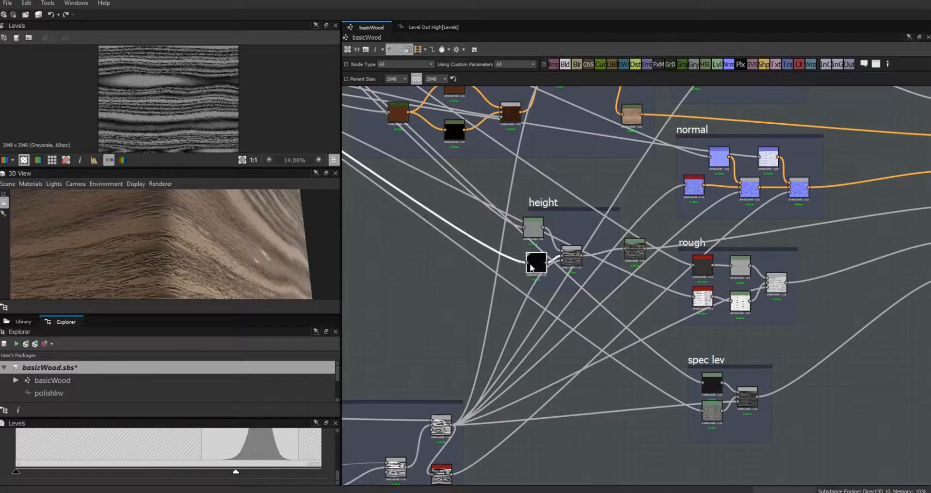
- Test the polish input's effect on the material by sweeping its default value up to 1 and back to 0
{"action": "left_click", "coordinate": [402, 288]}
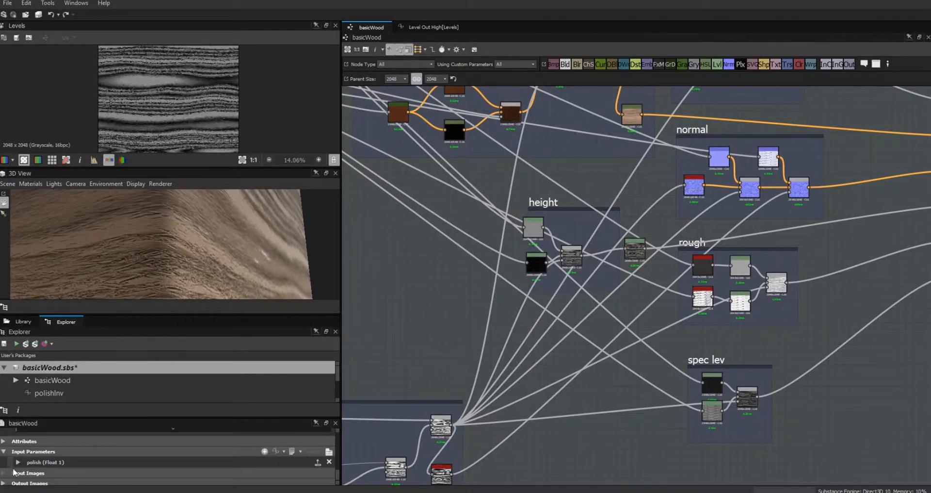
{"action": "left_click", "coordinate": [18, 462]}
{"action": "left_click_drag", "start_coordinate": [338, 458], "coordinate": [338, 466]}
{"action": "left_click_drag", "start_coordinate": [61, 453], "coordinate": [426, 452]}
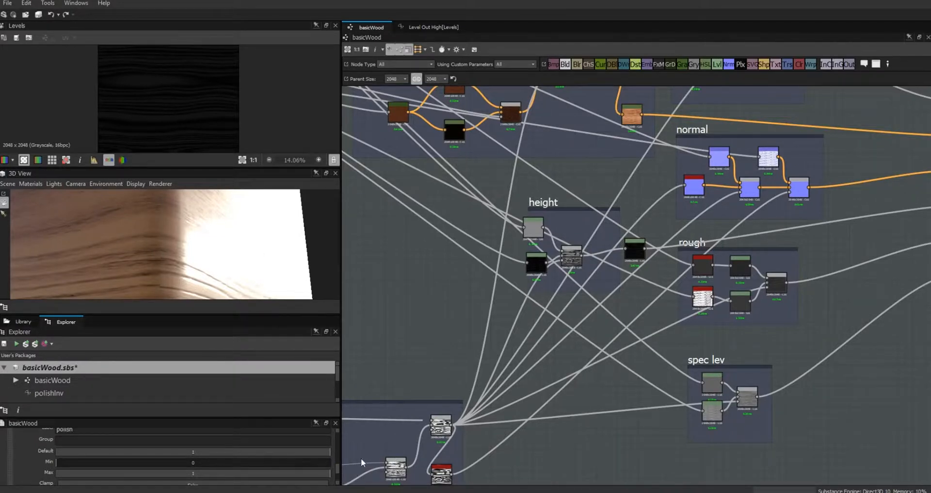
{"action": "left_click_drag", "start_coordinate": [332, 455], "coordinate": [15, 451]}
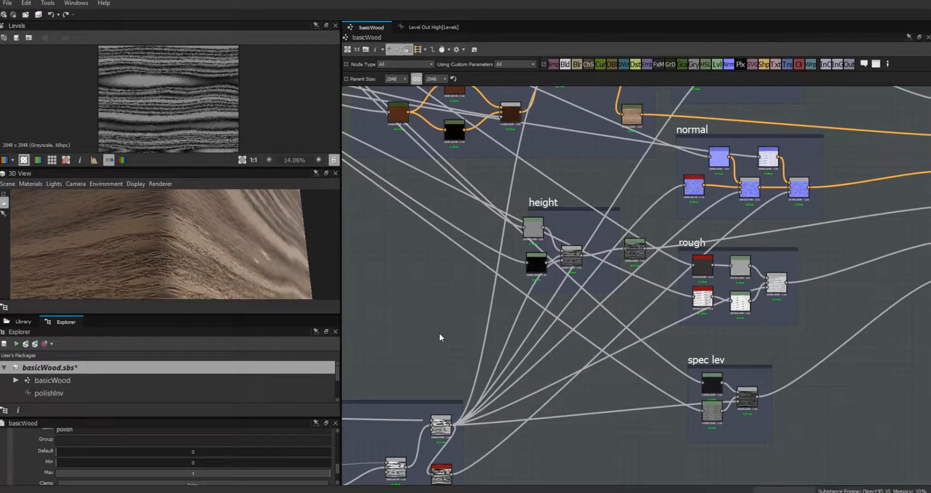
- Bring the rings mask frame into view and inspect the wood surface from a new angle in an enlarged 3D view
{"action": "middle_click_drag", "start_coordinate": [421, 336], "coordinate": [705, 132]}
{"action": "scroll", "coordinate": [637, 158], "scroll_direction": "up", "scroll_amount": 3}
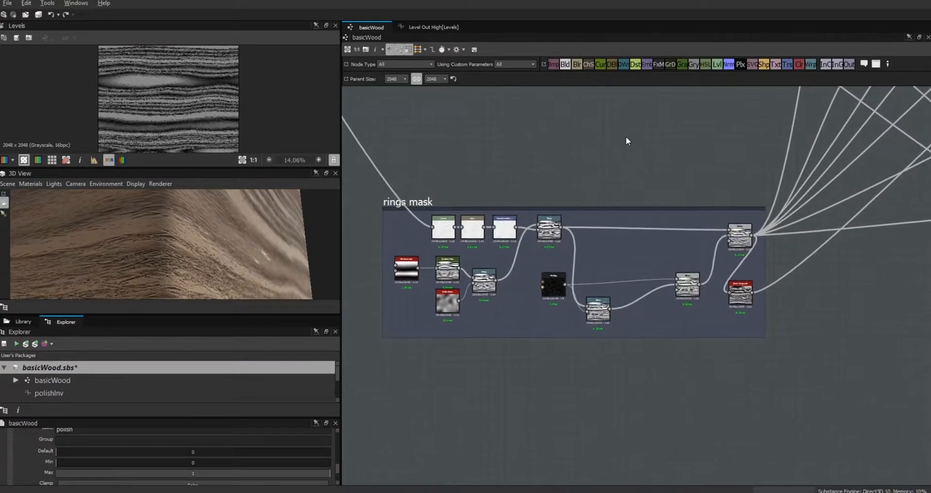
{"action": "middle_click_drag", "start_coordinate": [593, 164], "coordinate": [626, 145]}
{"action": "left_click_drag", "start_coordinate": [250, 316], "coordinate": [247, 346]}
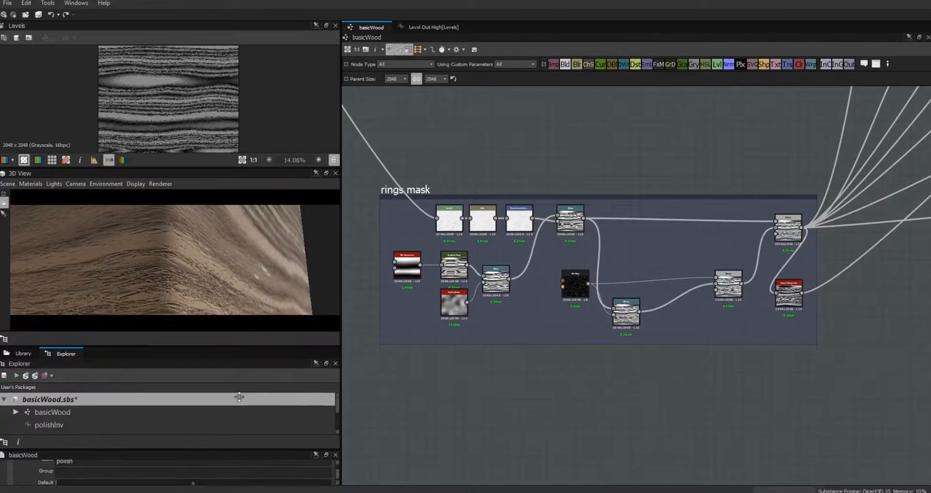
{"action": "left_click_drag", "start_coordinate": [205, 293], "coordinate": [216, 275]}
{"action": "left_click_drag", "start_coordinate": [217, 274], "coordinate": [218, 267]}
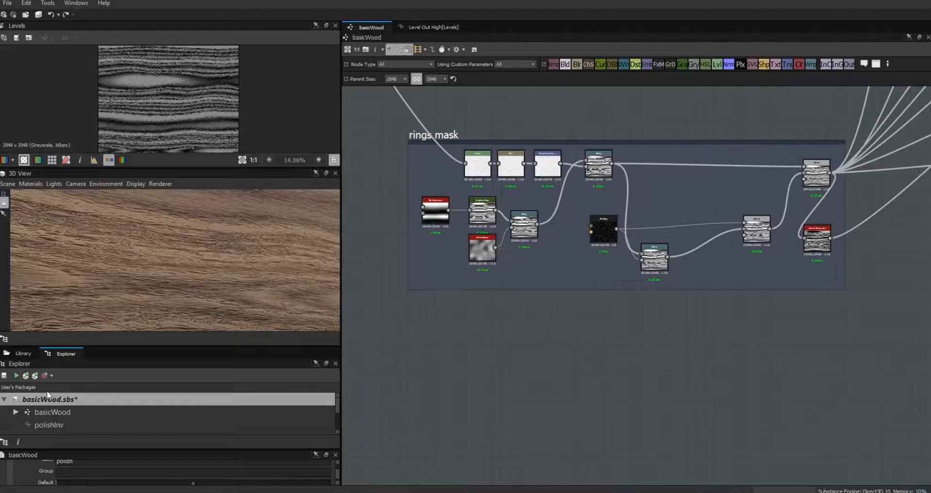
- Search the library for "inv", add an Invert Grayscale node below the rings mask frame, and feed it from the frame's upper Warp node
{"action": "left_click", "coordinate": [22, 353]}
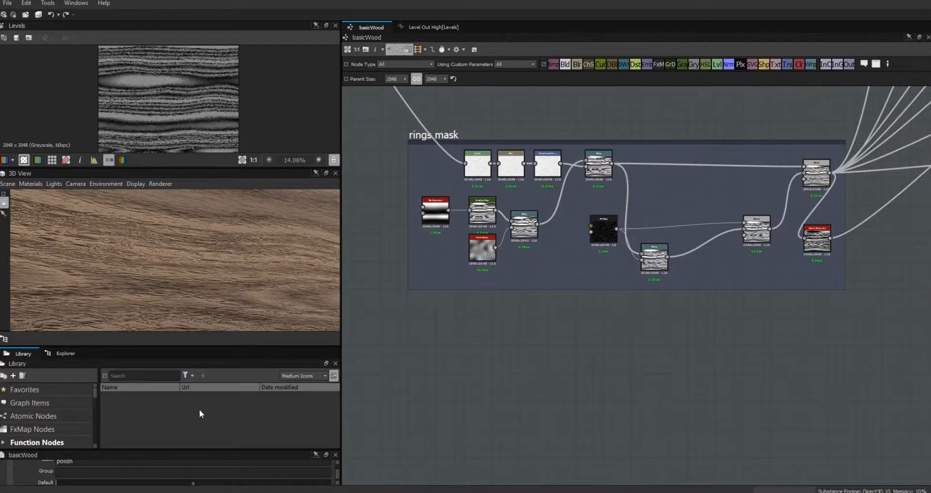
{"action": "left_click", "coordinate": [147, 376]}
{"action": "type", "text": "inv"}
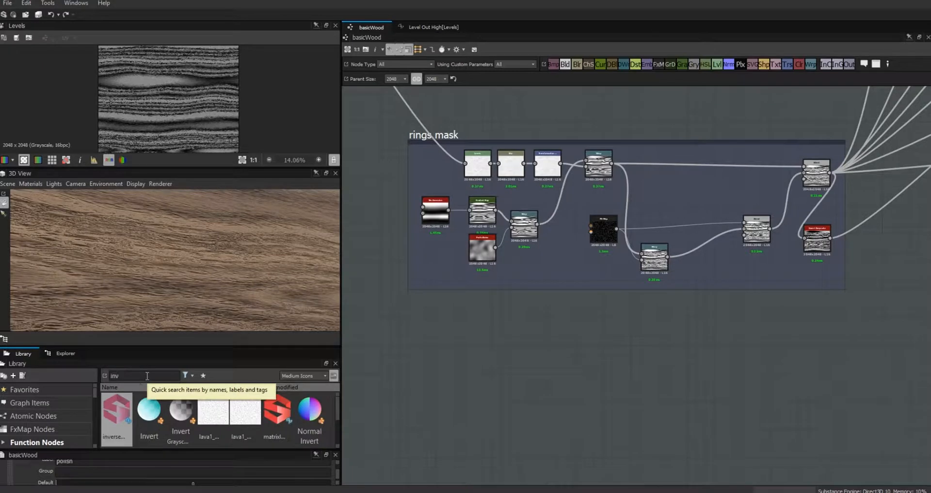
{"action": "left_click_drag", "start_coordinate": [180, 410], "coordinate": [576, 391]}
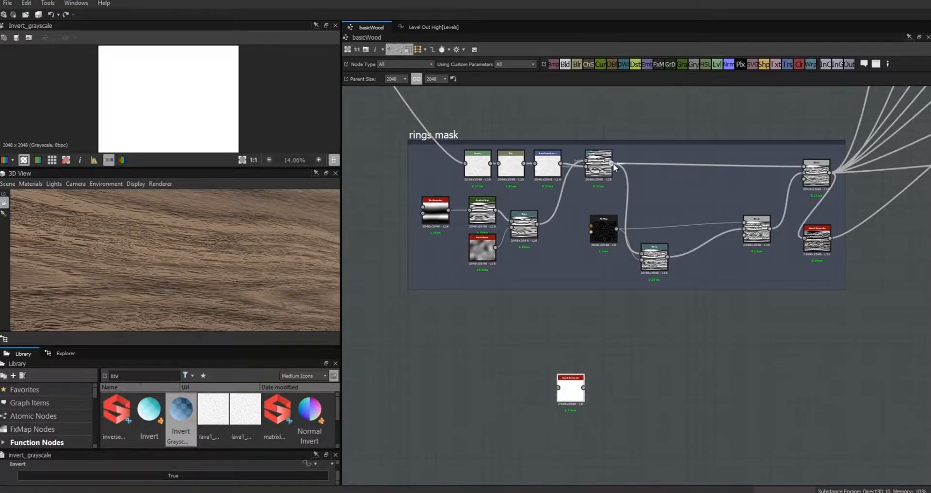
{"action": "left_click_drag", "start_coordinate": [612, 162], "coordinate": [558, 391]}
{"action": "left_click_drag", "start_coordinate": [559, 390], "coordinate": [628, 354]}
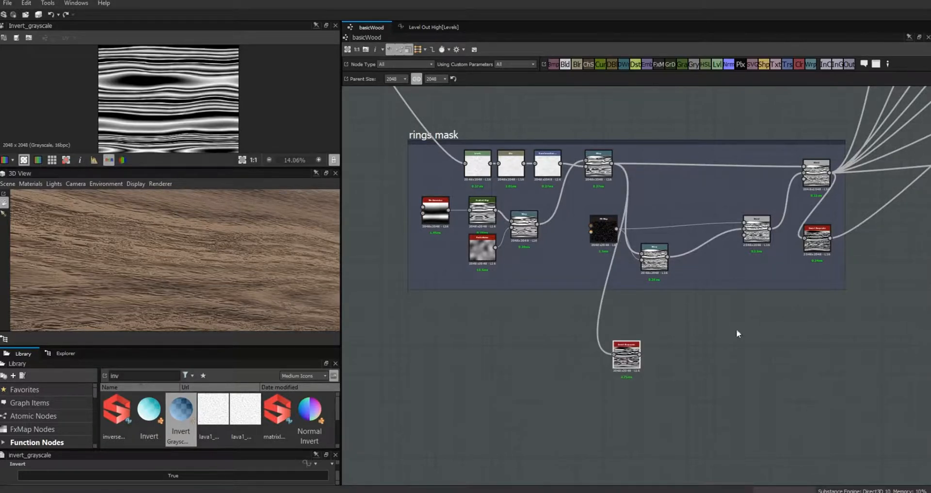
- Add a Levels node after the Invert Grayscale node, lowering its input white level to about 78% and shifting the midtone slightly toward white
{"action": "mouse_move", "coordinate": [694, 356]}
{"action": "left_mouse_down"}
{"action": "mouse_move", "coordinate": [679, 359]}
{"action": "mouse_move", "coordinate": [689, 356]}
{"action": "left_mouse_up"}
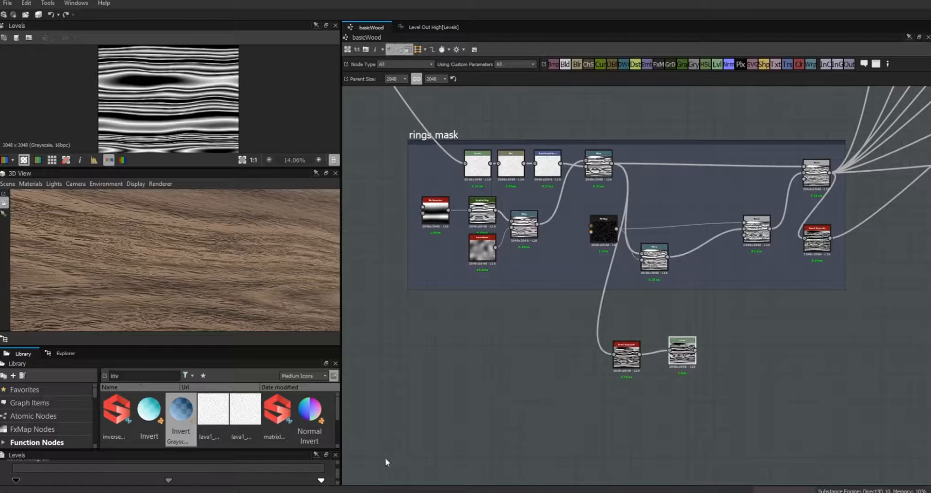
{"action": "left_click_drag", "start_coordinate": [314, 449], "coordinate": [339, 455]}
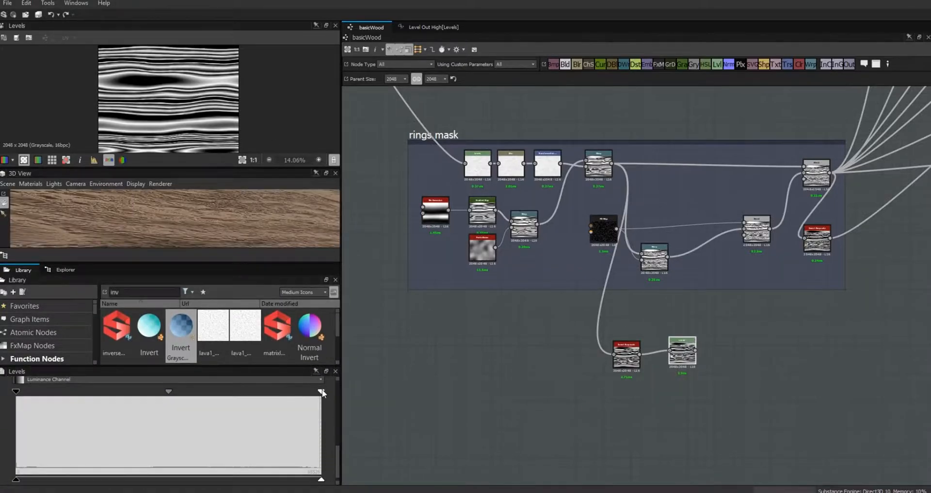
{"action": "left_click_drag", "start_coordinate": [322, 391], "coordinate": [255, 400]}
{"action": "left_click_drag", "start_coordinate": [136, 391], "coordinate": [149, 393]}
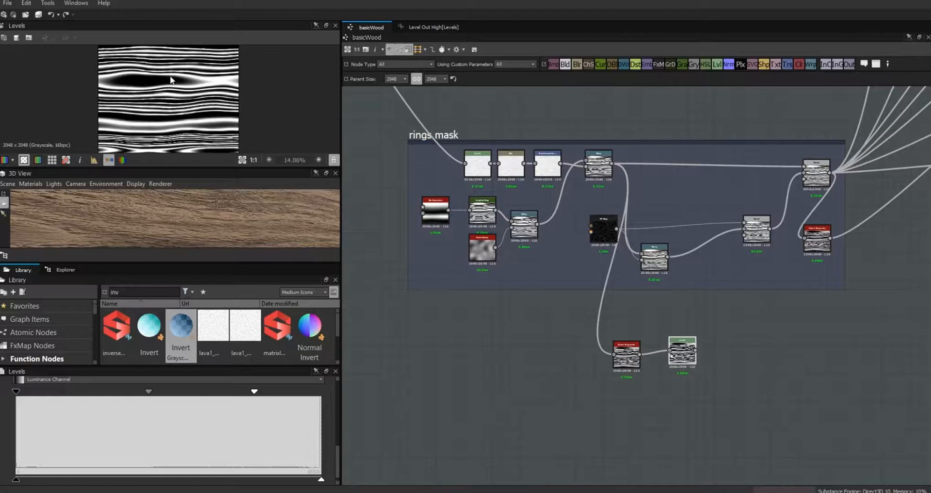
{"action": "left_click_drag", "start_coordinate": [689, 357], "coordinate": [680, 361]}
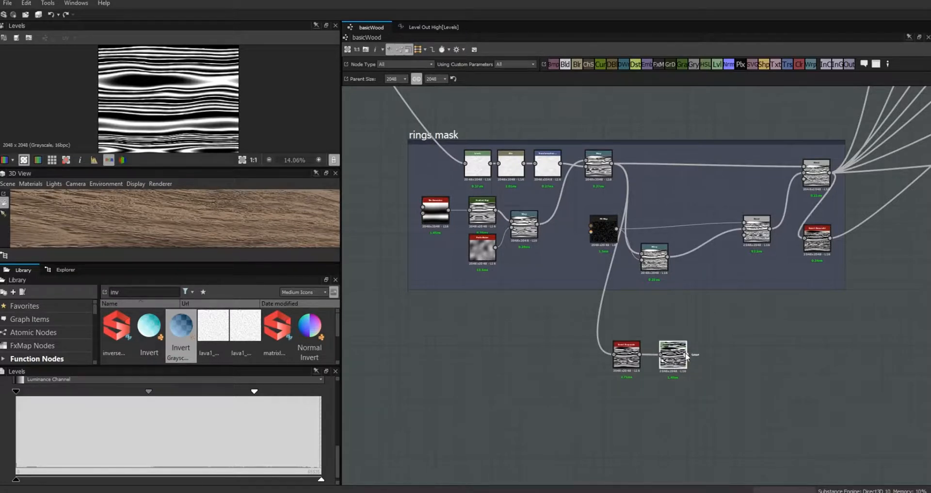
- Connect the new Levels output to the opacity input of the rings mask's lower Blend node and preview the result
{"action": "left_click_drag", "start_coordinate": [687, 357], "coordinate": [745, 236]}
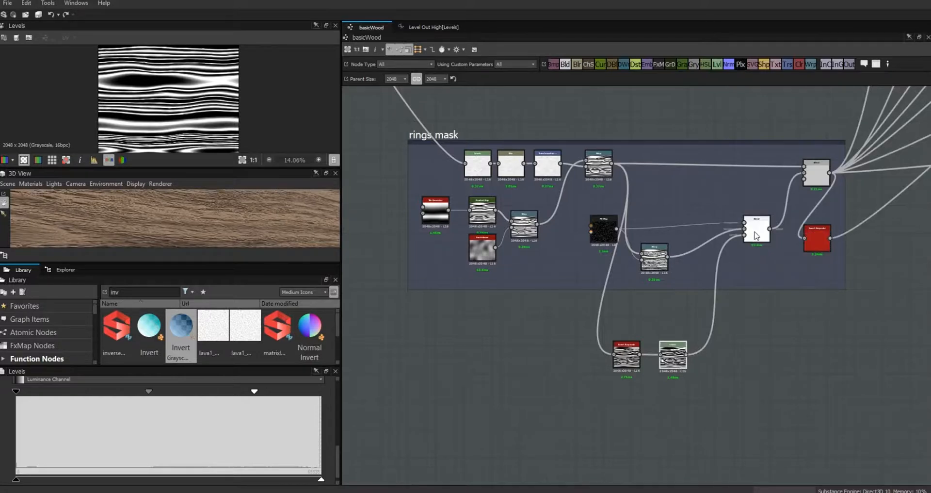
{"action": "double_click", "coordinate": [760, 231]}
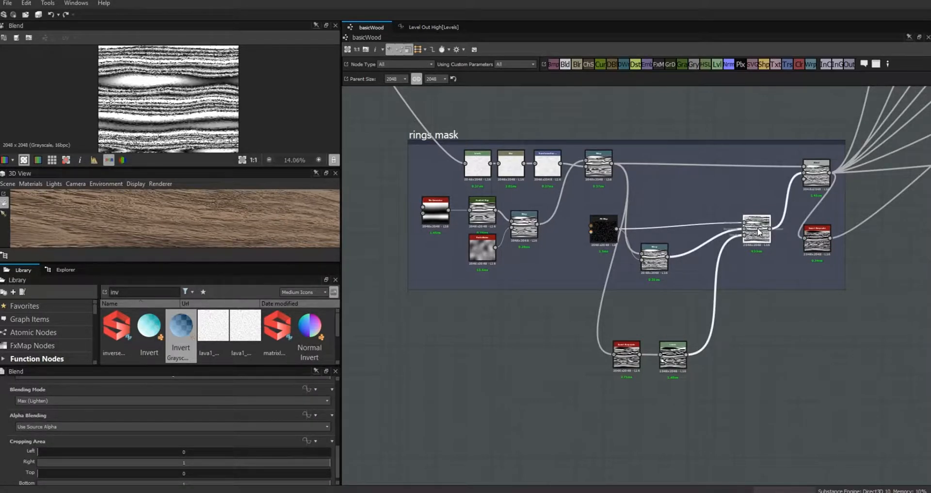
{"action": "scroll", "coordinate": [147, 89], "scroll_direction": "up", "scroll_amount": 2}
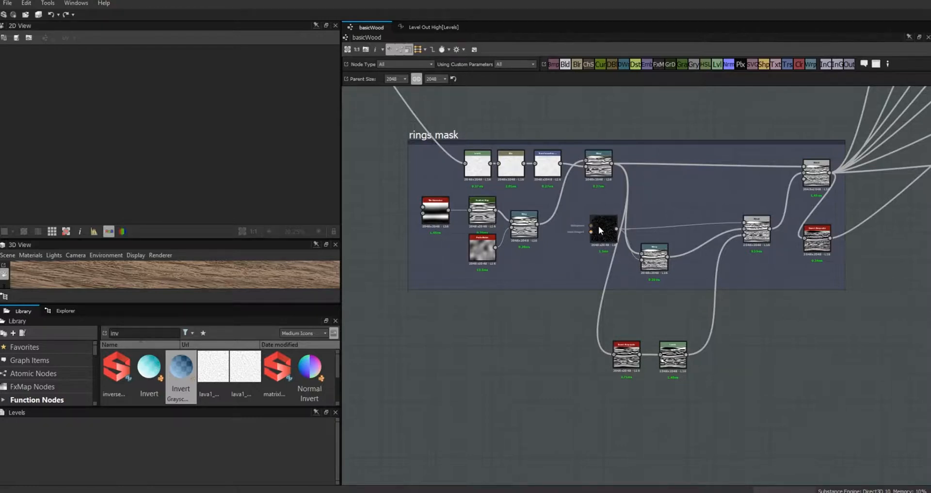
- Add a second Invert Grayscale node fed by the FX-Map, followed by another Levels node
{"action": "left_click_drag", "start_coordinate": [180, 379], "coordinate": [757, 362]}
{"action": "left_click_drag", "start_coordinate": [617, 229], "coordinate": [751, 345]}
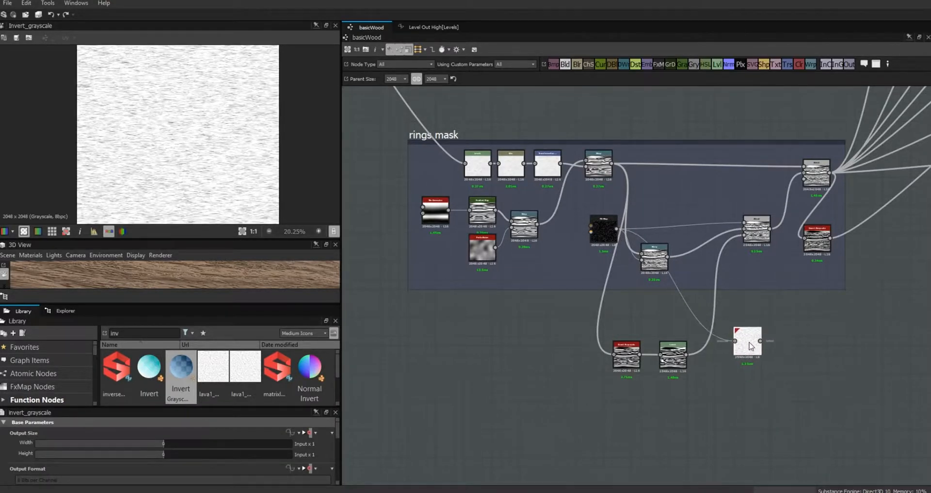
{"action": "mouse_move", "coordinate": [718, 65]}
{"action": "left_mouse_down"}
{"action": "mouse_move", "coordinate": [764, 260]}
{"action": "mouse_move", "coordinate": [801, 345]}
{"action": "left_mouse_up"}
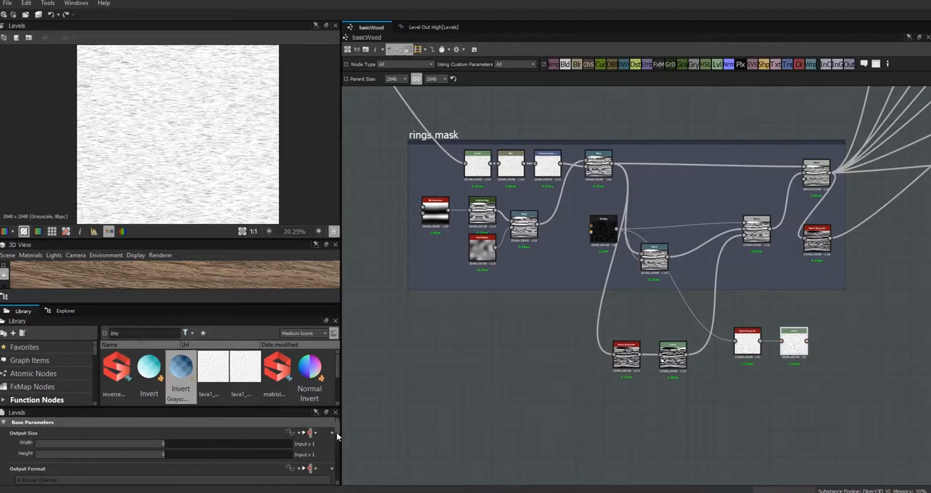
- Raise the FX-Map branch Levels node's input black level to about 45% and line up its two nodes beside the first branch
{"action": "left_click_drag", "start_coordinate": [338, 427], "coordinate": [337, 466]}
{"action": "mouse_move", "coordinate": [321, 428]}
{"action": "left_mouse_down"}
{"action": "mouse_move", "coordinate": [283, 433]}
{"action": "mouse_move", "coordinate": [323, 432]}
{"action": "left_mouse_up"}
{"action": "left_click_drag", "start_coordinate": [15, 429], "coordinate": [154, 437]}
{"action": "mouse_move", "coordinate": [237, 427]}
{"action": "left_mouse_down"}
{"action": "mouse_move", "coordinate": [253, 433]}
{"action": "mouse_move", "coordinate": [239, 433]}
{"action": "left_mouse_up"}
{"action": "left_click_drag", "start_coordinate": [751, 346], "coordinate": [743, 361]}
{"action": "left_click_drag", "start_coordinate": [794, 350], "coordinate": [780, 363]}
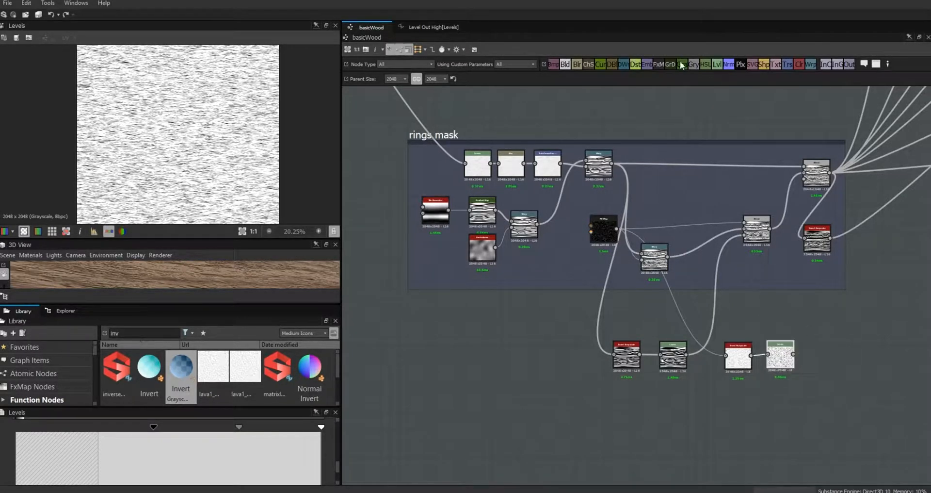
- Add a Blend node beside the FX-Map branch and a Uniform Color node set to Grayscale mode with a white output color
{"action": "left_click_drag", "start_coordinate": [840, 376], "coordinate": [840, 376]}
{"action": "left_click_drag", "start_coordinate": [801, 65], "coordinate": [790, 395]}
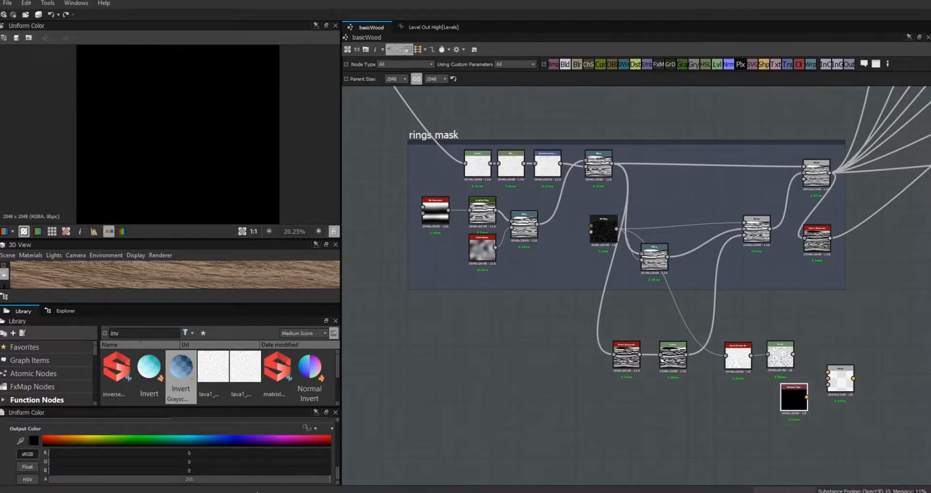
{"action": "scroll", "coordinate": [339, 477], "scroll_direction": "up", "scroll_amount": 3}
{"action": "left_click", "coordinate": [301, 455]}
{"action": "left_click", "coordinate": [310, 479]}
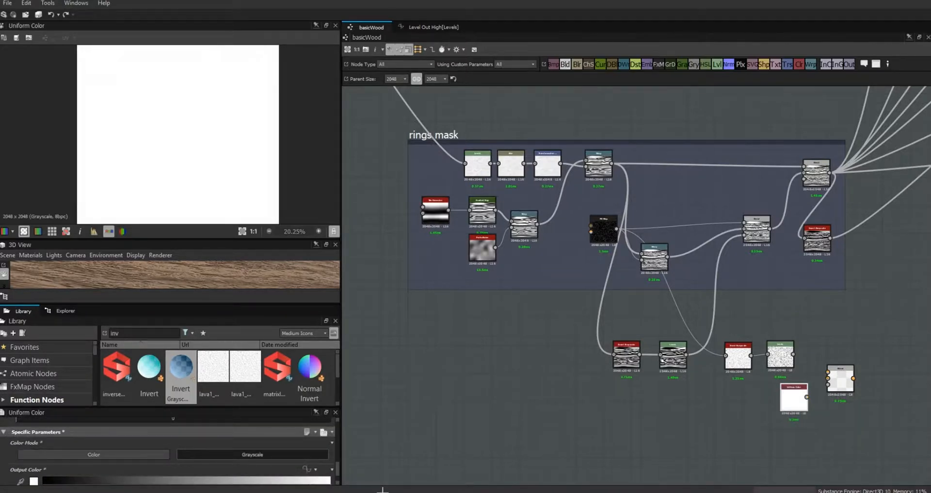
- Connect the FX-Map branch Levels to the new Blend's foreground and the white Uniform Color to its background, previewing the result
{"action": "left_click_drag", "start_coordinate": [807, 396], "coordinate": [828, 378]}
{"action": "mouse_move", "coordinate": [793, 354]}
{"action": "left_mouse_down"}
{"action": "mouse_move", "coordinate": [828, 372]}
{"action": "mouse_move", "coordinate": [788, 367]}
{"action": "left_mouse_up"}
{"action": "left_click", "coordinate": [841, 379]}
{"action": "double_click", "coordinate": [836, 388]}
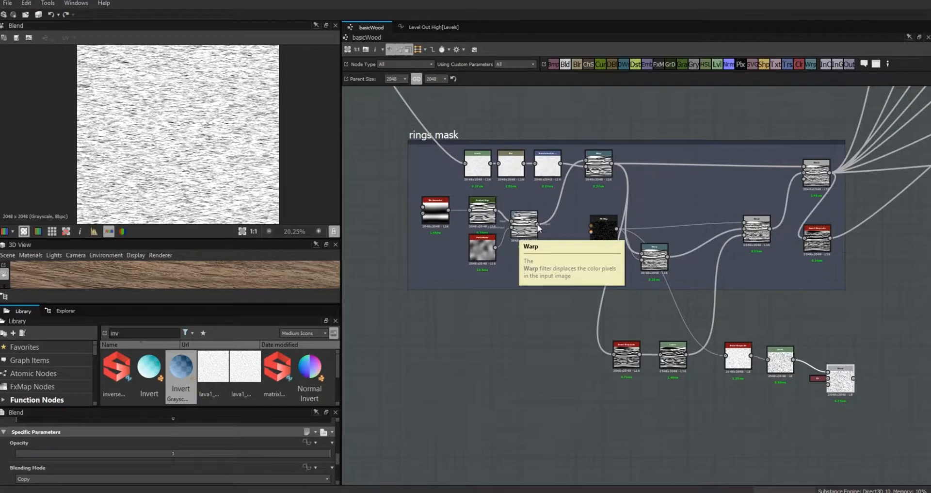
- Mask the new Blend's opacity with the cloudy noise from the rings mask frame, and insert a Levels node on that link
{"action": "left_click_drag", "start_coordinate": [496, 248], "coordinate": [830, 390]}
{"action": "left_click_drag", "start_coordinate": [495, 247], "coordinate": [845, 386]}
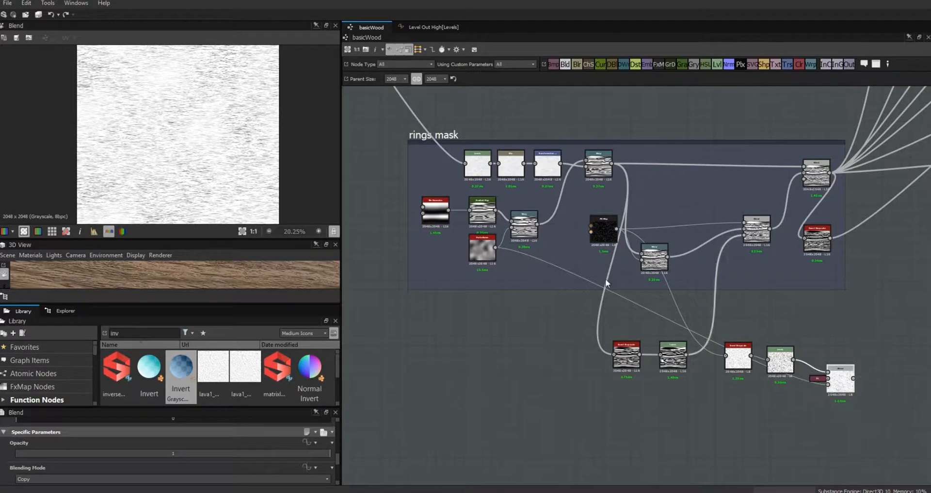
{"action": "left_click", "coordinate": [641, 305]}
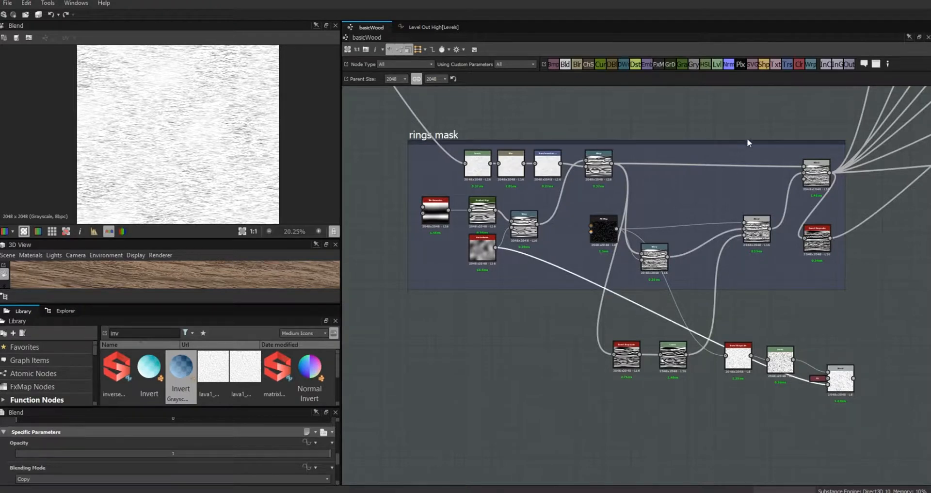
{"action": "left_click", "coordinate": [718, 65]}
{"action": "left_click_drag", "start_coordinate": [663, 310], "coordinate": [698, 411]}
{"action": "double_click", "coordinate": [840, 380]}
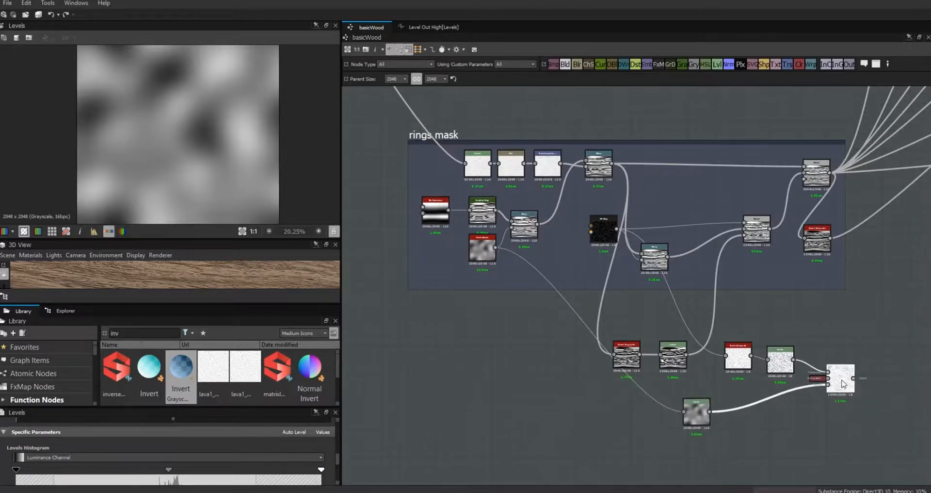
- Set the noise mask Levels node's input black level to about 15% and its input white level to about 78%
{"action": "left_click", "coordinate": [696, 412]}
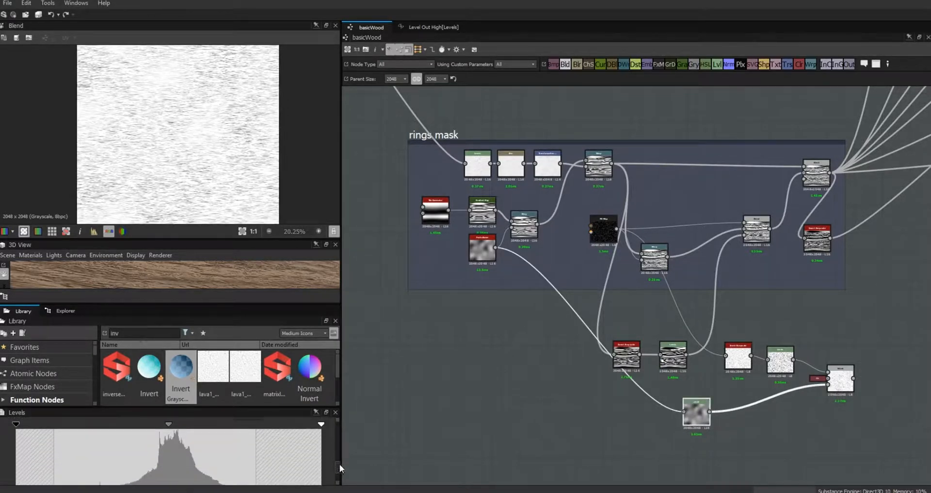
{"action": "left_click_drag", "start_coordinate": [16, 428], "coordinate": [61, 432]}
{"action": "left_click_drag", "start_coordinate": [157, 427], "coordinate": [175, 444]}
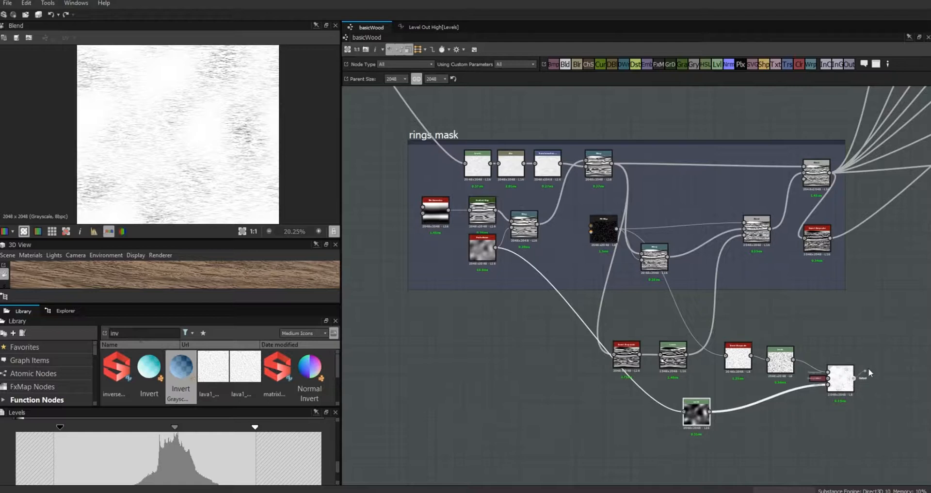
- Connect the new Blend output to the foreground of the rings mask's lower Blend, replacing the FX-Map, and move the new Blend closer to its inputs
{"action": "left_click_drag", "start_coordinate": [867, 331], "coordinate": [746, 224]}
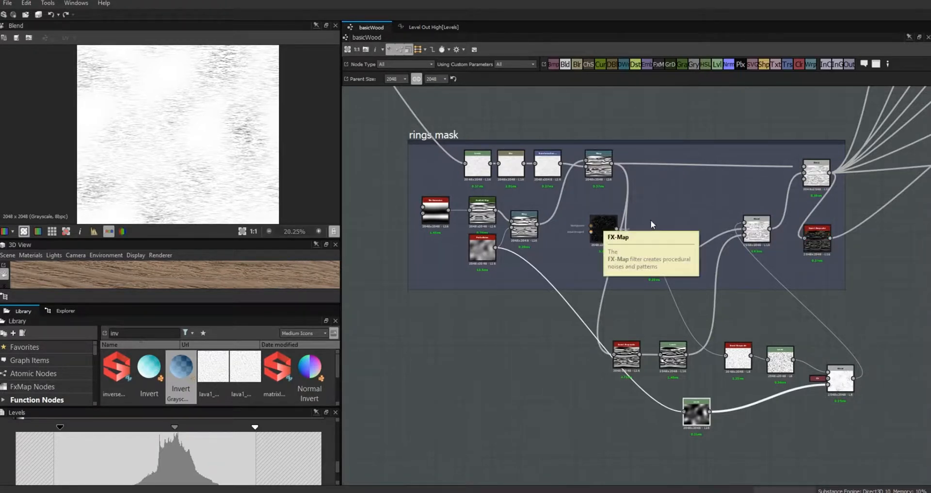
{"action": "left_click", "coordinate": [759, 232]}
{"action": "left_click", "coordinate": [523, 224]}
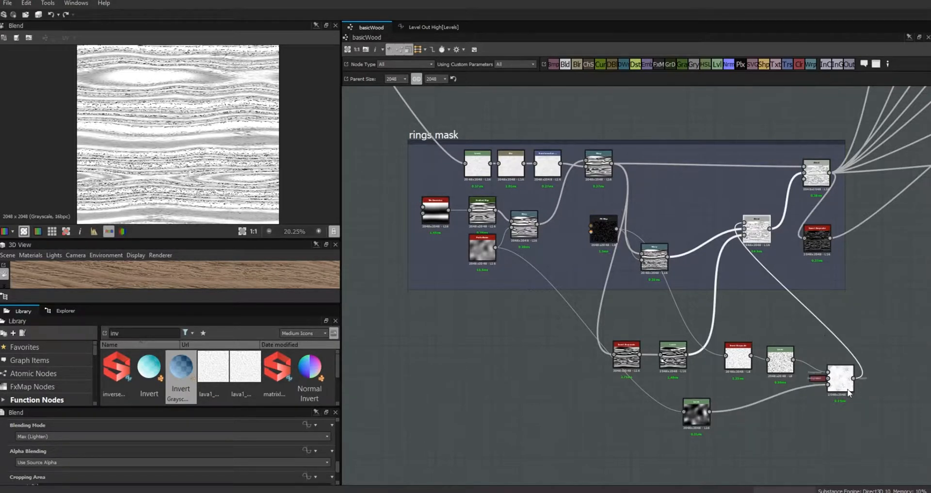
{"action": "left_click_drag", "start_coordinate": [848, 385], "coordinate": [820, 395]}
- Set the blending mode of the rings mask's lower Blend to Multiply and inspect the resulting mask close up in the 2D preview
{"action": "left_click", "coordinate": [760, 232]}
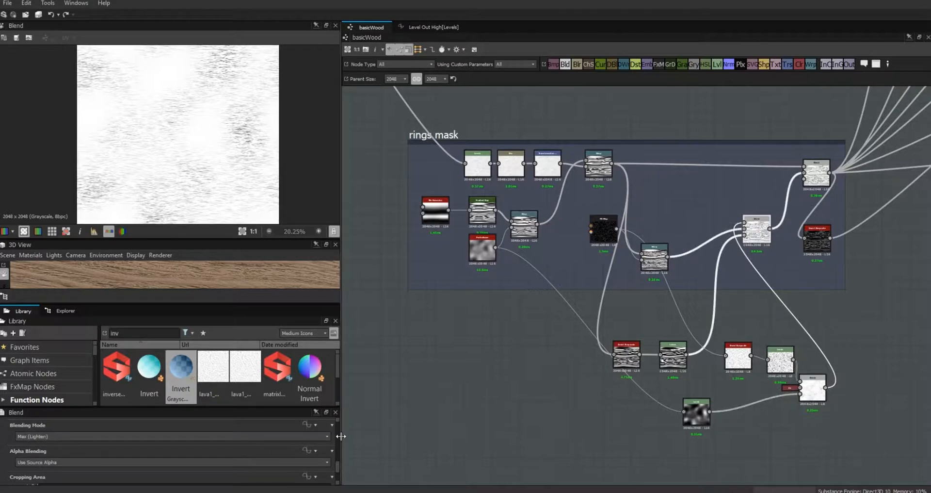
{"action": "left_click", "coordinate": [294, 438]}
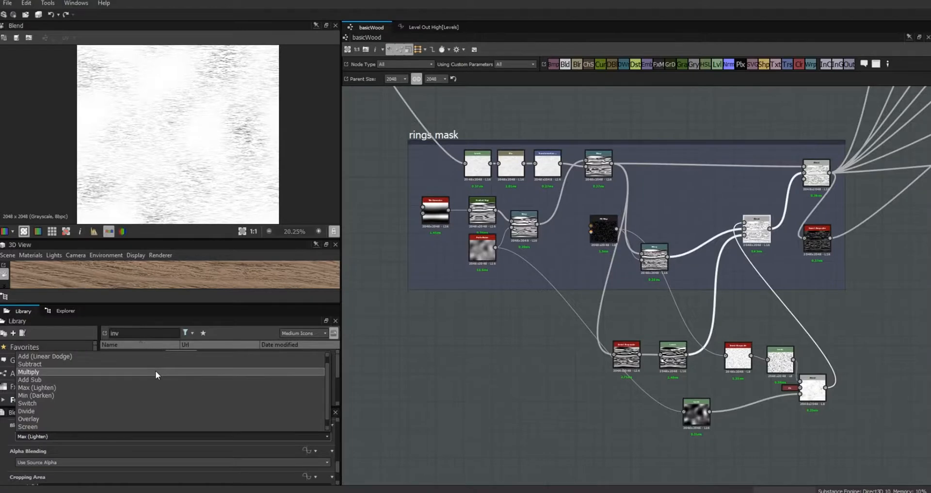
{"action": "left_click", "coordinate": [155, 371]}
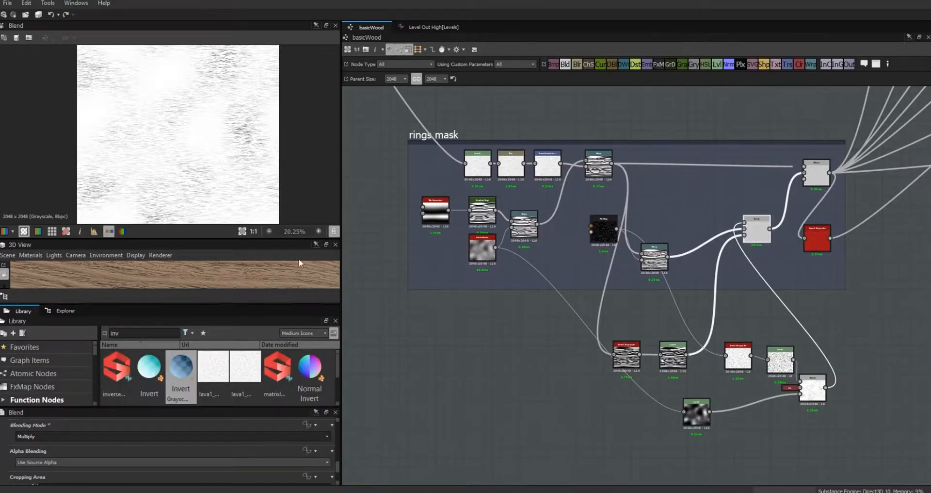
{"action": "double_click", "coordinate": [755, 232]}
{"action": "scroll", "coordinate": [202, 136], "scroll_direction": "up", "scroll_amount": 2}
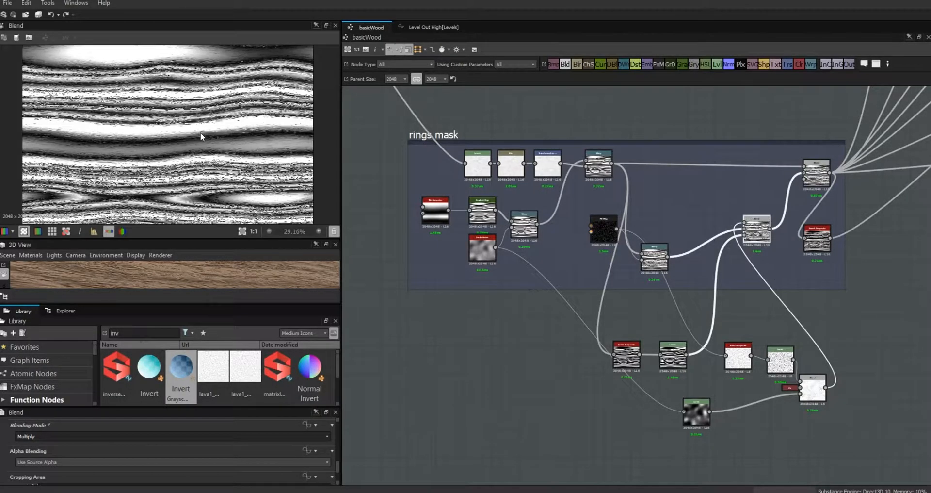
{"action": "middle_click_drag", "start_coordinate": [201, 132], "coordinate": [235, 203]}
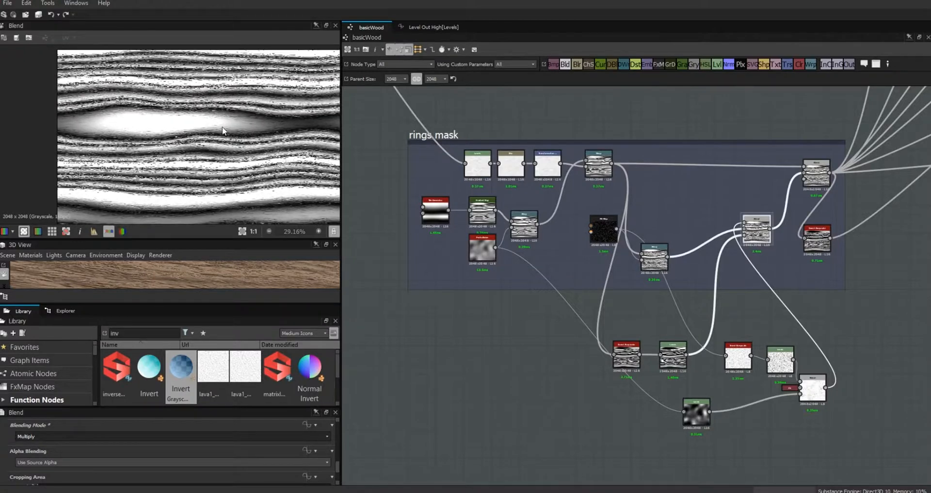
- Inspect the multiplied rings mask in the 2D preview and examine the wood grain from several angles in an enlarged 3D view
{"action": "scroll", "coordinate": [223, 134], "scroll_direction": "up", "scroll_amount": 2}
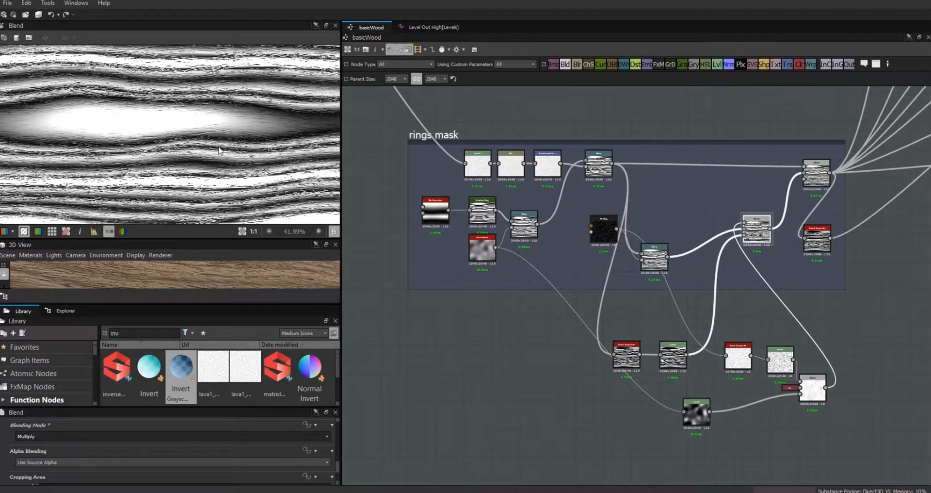
{"action": "scroll", "coordinate": [220, 151], "scroll_direction": "down", "scroll_amount": 1}
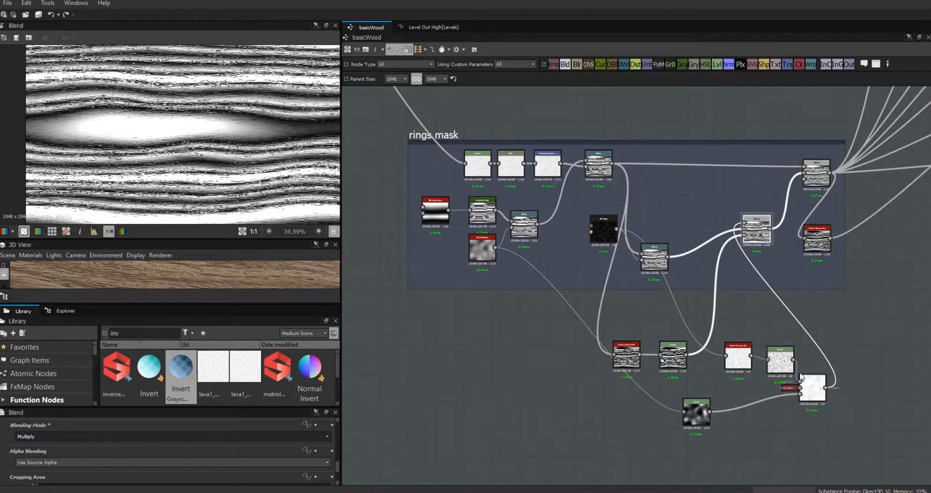
{"action": "left_click_drag", "start_coordinate": [781, 358], "coordinate": [777, 358]}
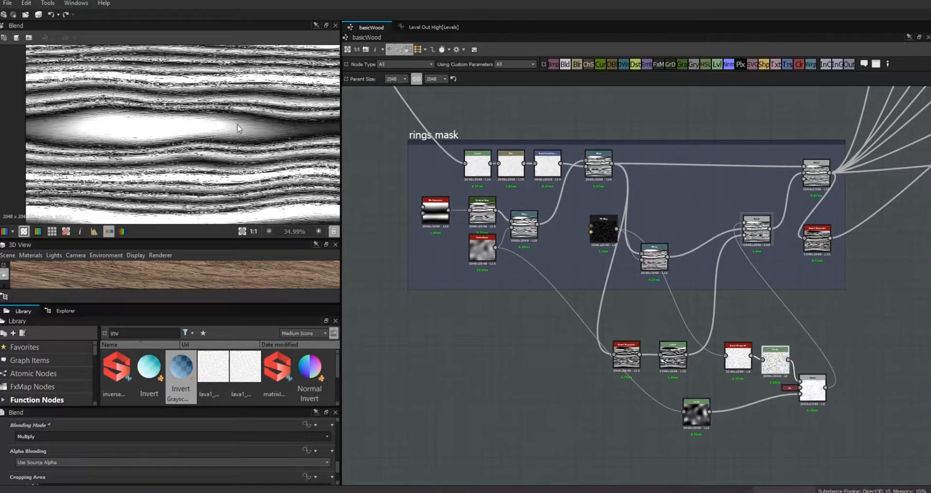
{"action": "scroll", "coordinate": [238, 129], "scroll_direction": "down", "scroll_amount": 1}
{"action": "scroll", "coordinate": [237, 128], "scroll_direction": "down", "scroll_amount": 1}
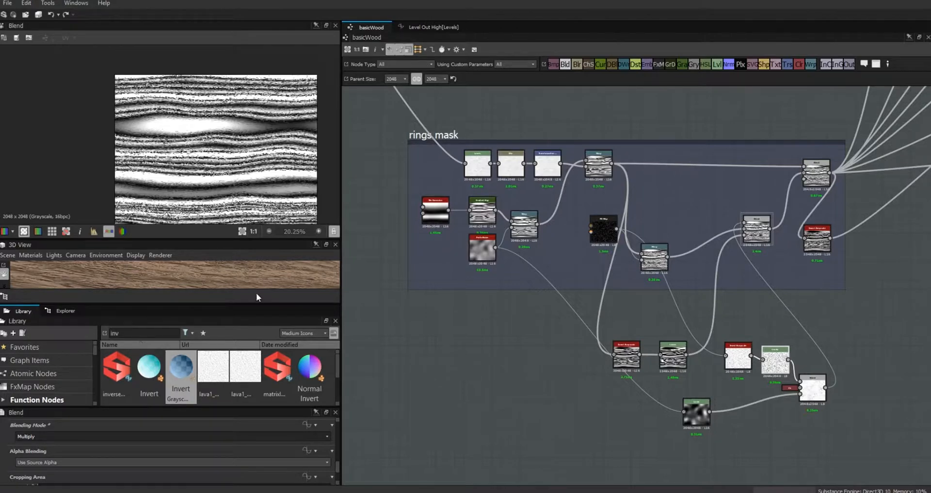
{"action": "left_click_drag", "start_coordinate": [259, 238], "coordinate": [260, 84]}
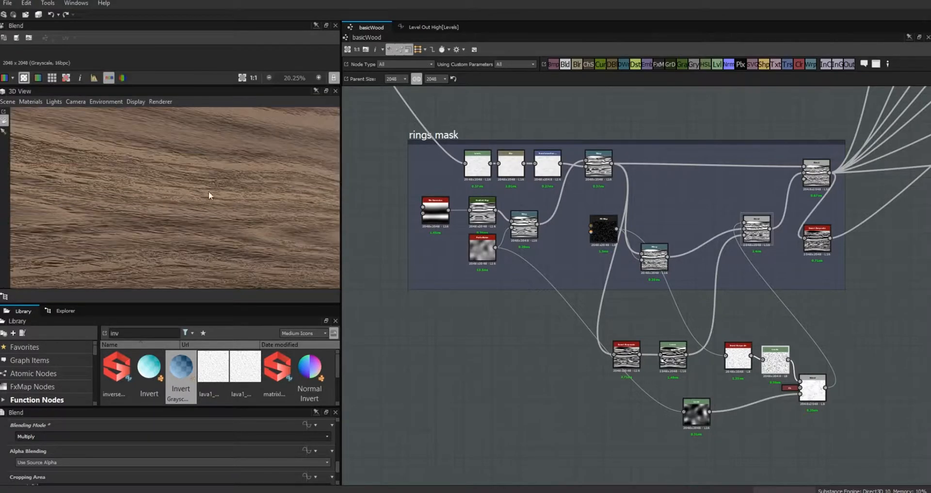
{"action": "left_click_drag", "start_coordinate": [226, 215], "coordinate": [250, 237]}
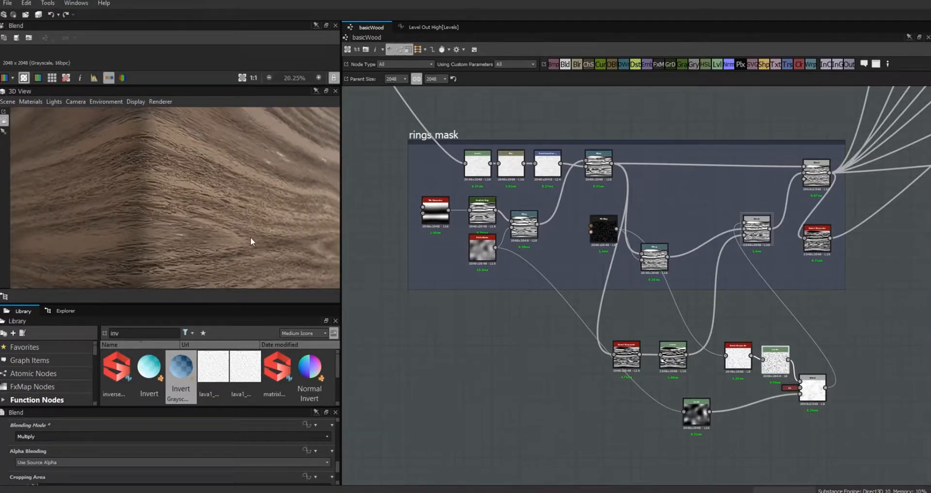
{"action": "mouse_move", "coordinate": [327, 329]}
{"action": "right_mouse_down"}
{"action": "mouse_move", "coordinate": [233, 206]}
{"action": "mouse_move", "coordinate": [195, 136]}
{"action": "mouse_move", "coordinate": [251, 206]}
{"action": "right_mouse_up"}
{"action": "mouse_move", "coordinate": [250, 207]}
{"action": "left_mouse_down"}
{"action": "mouse_move", "coordinate": [237, 209]}
{"action": "mouse_move", "coordinate": [251, 194]}
{"action": "mouse_move", "coordinate": [260, 202]}
{"action": "mouse_move", "coordinate": [234, 206]}
{"action": "mouse_move", "coordinate": [246, 213]}
{"action": "left_mouse_up"}
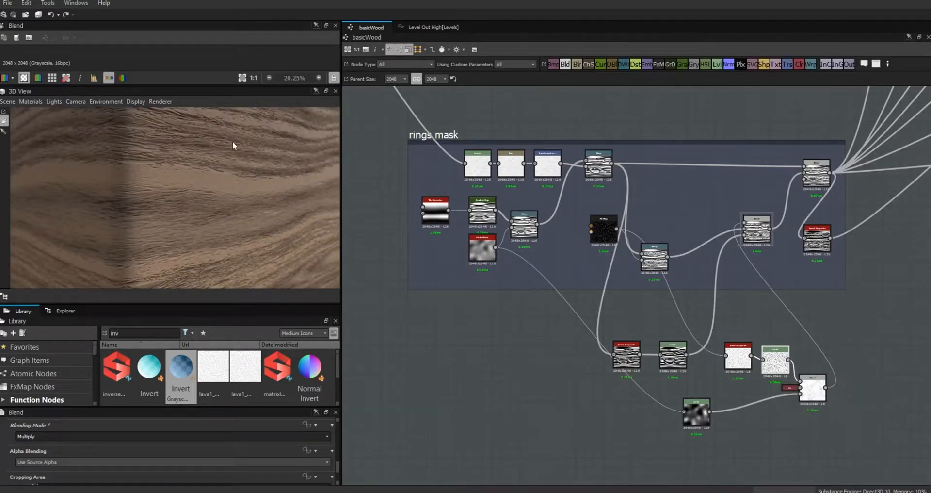
{"action": "left_click_drag", "start_coordinate": [241, 234], "coordinate": [235, 124]}
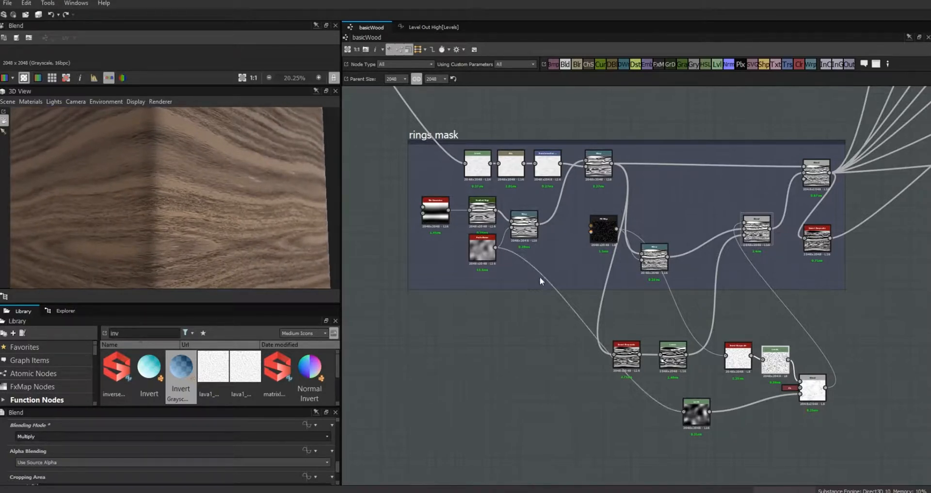
{"action": "mouse_move", "coordinate": [292, 209]}
{"action": "left_mouse_down"}
{"action": "mouse_move", "coordinate": [279, 199]}
{"action": "mouse_move", "coordinate": [285, 211]}
{"action": "left_mouse_up"}
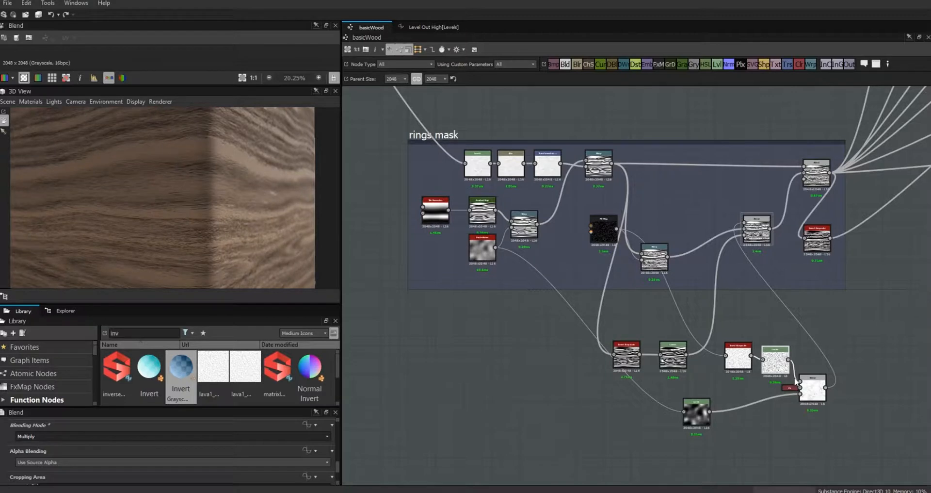
- Move the upper Warp's two-node branch into the rings mask frame and gather the noise Levels, inverted grain nodes and new Blend just below it
{"action": "left_click_drag", "start_coordinate": [697, 413], "coordinate": [767, 416]}
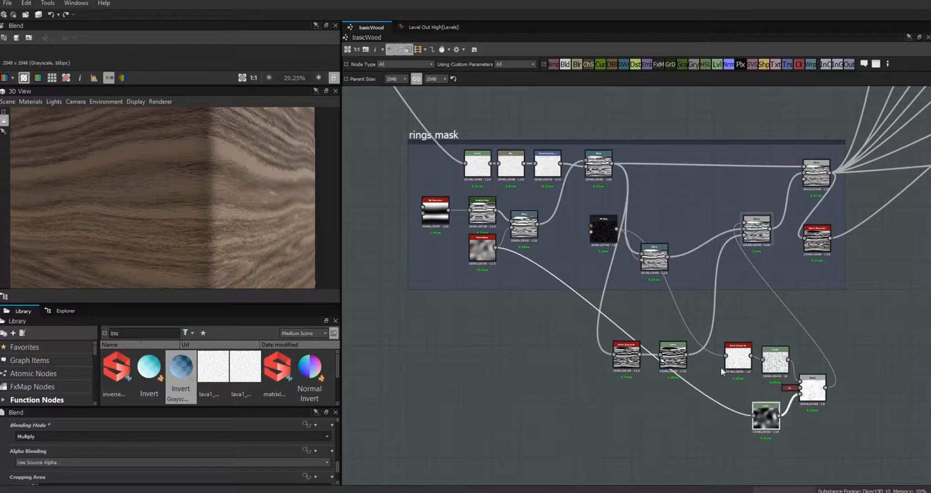
{"action": "left_click_drag", "start_coordinate": [735, 361], "coordinate": [735, 365]}
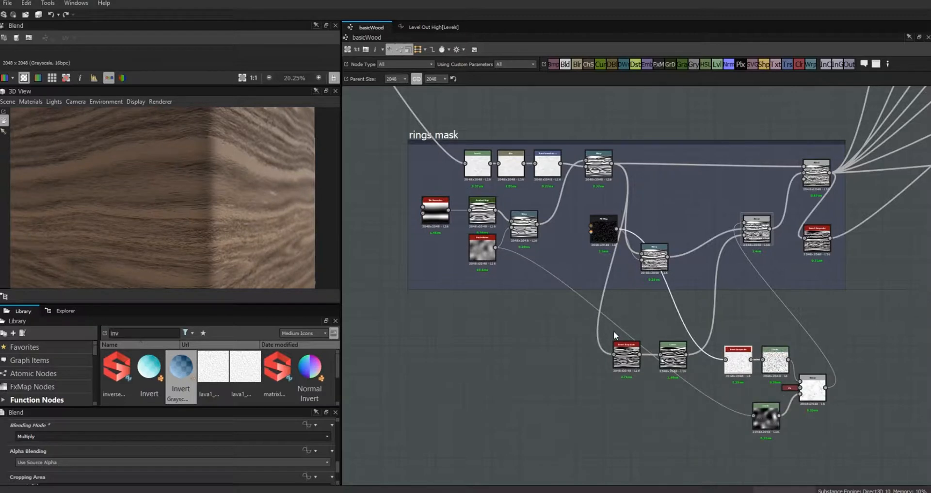
{"action": "left_click", "coordinate": [626, 355]}
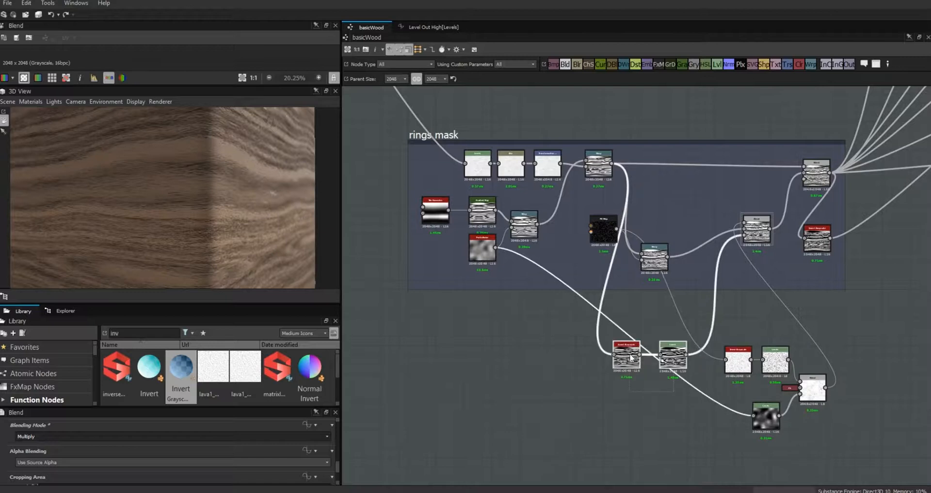
{"action": "left_click_drag", "start_coordinate": [627, 355], "coordinate": [654, 203]}
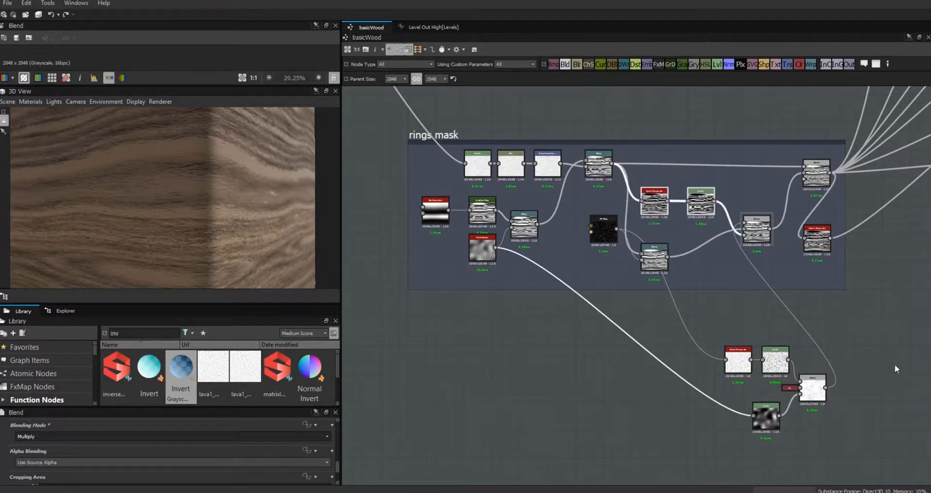
{"action": "left_click_drag", "start_coordinate": [750, 406], "coordinate": [675, 376]}
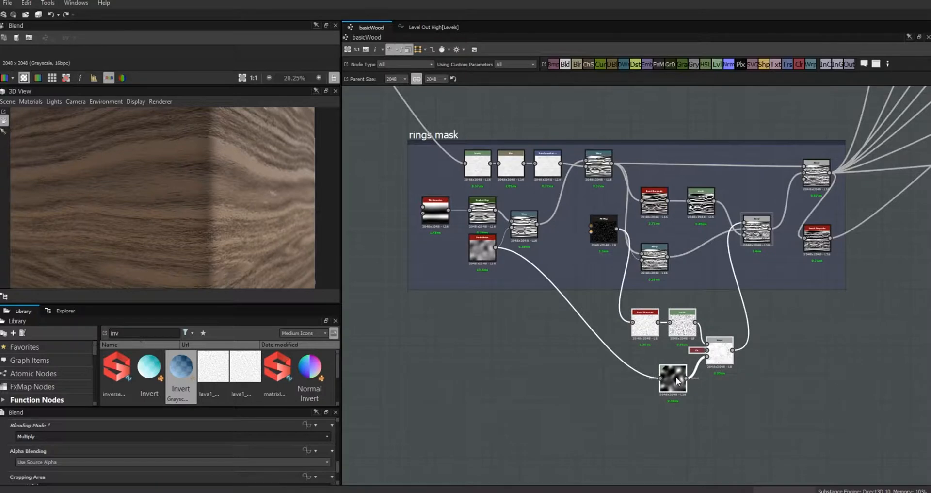
- Open the plankMask graph from the plankMask.sbs package and examine its green, red and blue Uniform Color mask nodes and output
{"action": "middle_click_drag", "start_coordinate": [846, 386], "coordinate": [686, 435]}
{"action": "scroll", "coordinate": [668, 367], "scroll_direction": "down", "scroll_amount": 5}
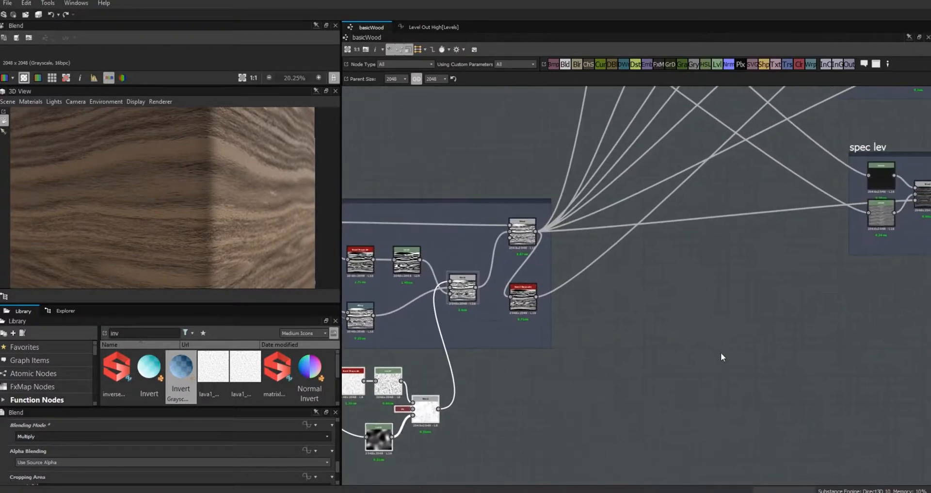
{"action": "middle_click_drag", "start_coordinate": [866, 334], "coordinate": [590, 428]}
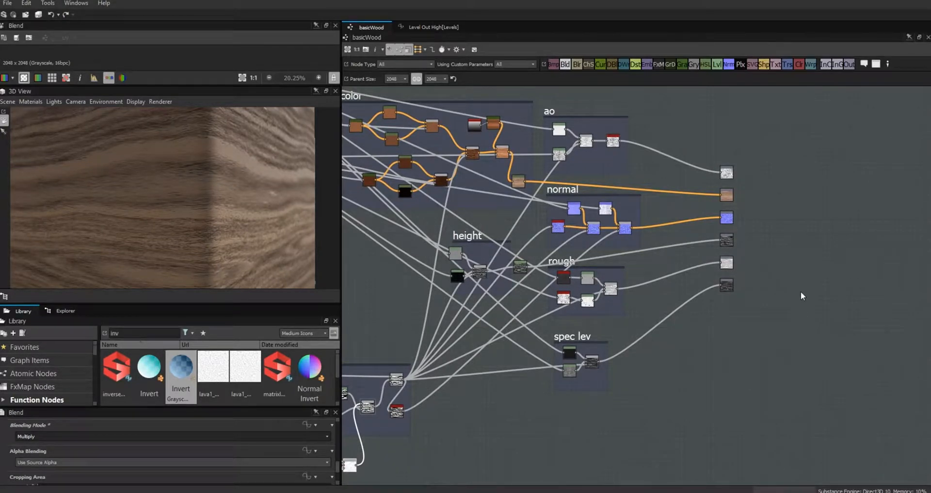
{"action": "left_click", "coordinate": [62, 310]}
{"action": "scroll", "coordinate": [338, 378], "scroll_direction": "down", "scroll_amount": 3}
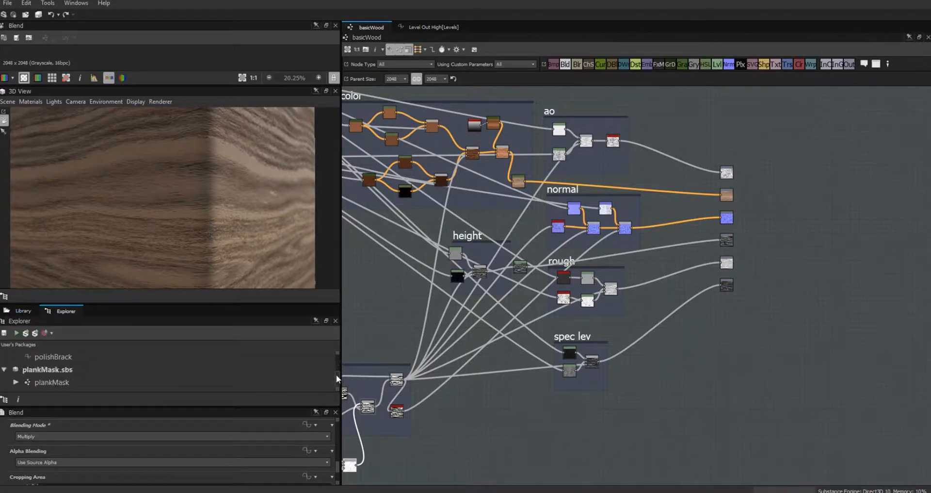
{"action": "double_click", "coordinate": [73, 383]}
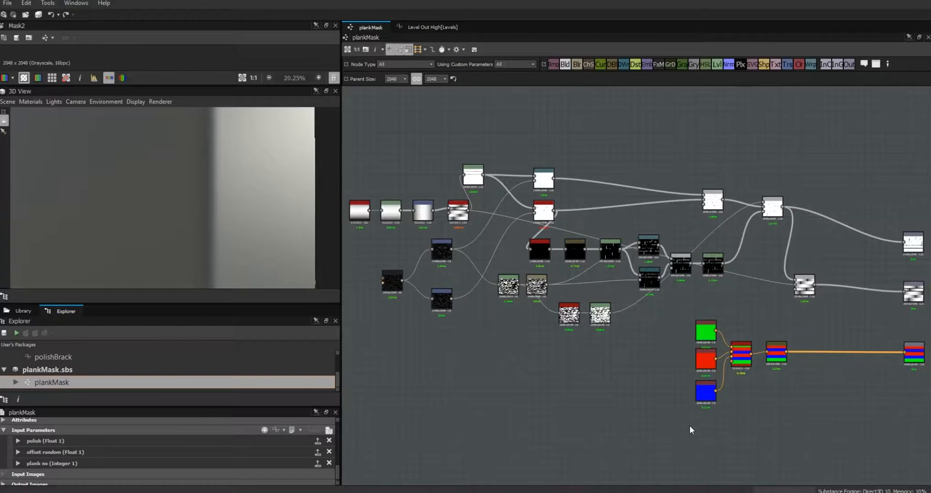
{"action": "scroll", "coordinate": [787, 405], "scroll_direction": "up", "scroll_amount": 5}
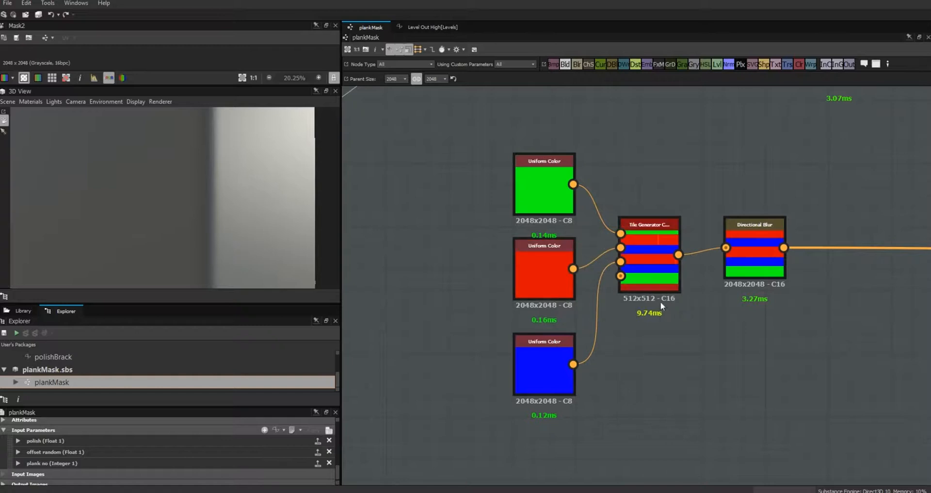
{"action": "scroll", "coordinate": [709, 357], "scroll_direction": "down", "scroll_amount": 3}
{"action": "middle_click_drag", "start_coordinate": [784, 359], "coordinate": [568, 361]}
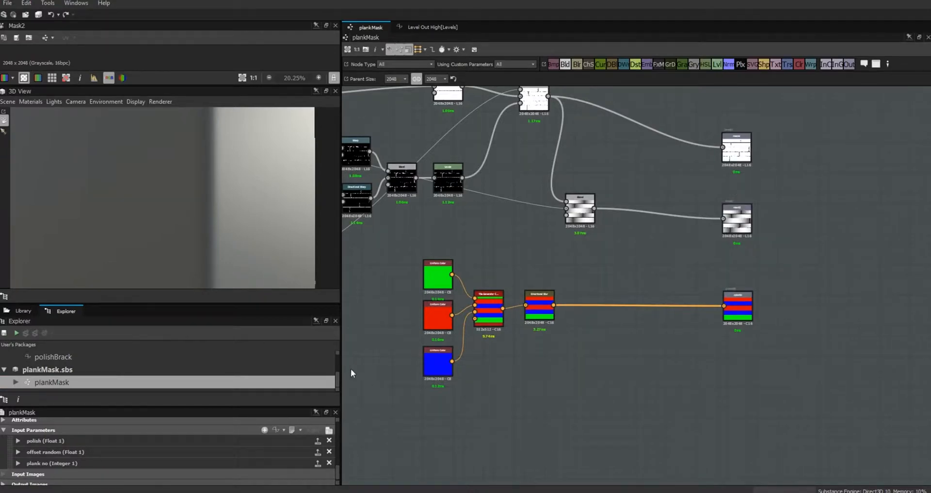
- Return to the basicWood graph and examine the whole wood surface from a distance in the 3D view
{"action": "scroll", "coordinate": [339, 361], "scroll_direction": "up", "scroll_amount": 2}
{"action": "left_click", "coordinate": [79, 370]}
{"action": "double_click", "coordinate": [52, 369]}
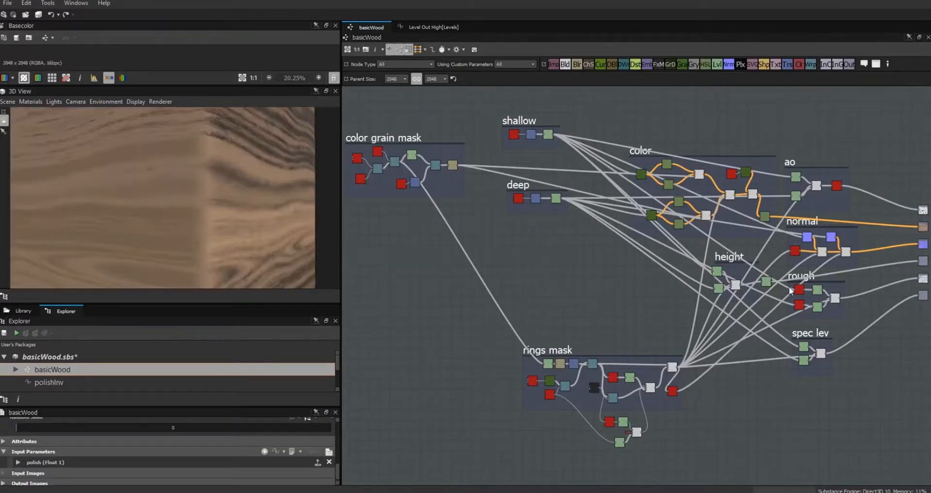
{"action": "left_click_drag", "start_coordinate": [211, 199], "coordinate": [234, 195]}
{"action": "right_click_drag", "start_coordinate": [236, 196], "coordinate": [358, 343]}
{"action": "left_click_drag", "start_coordinate": [255, 209], "coordinate": [161, 212]}
{"action": "right_click_drag", "start_coordinate": [161, 213], "coordinate": [196, 198]}
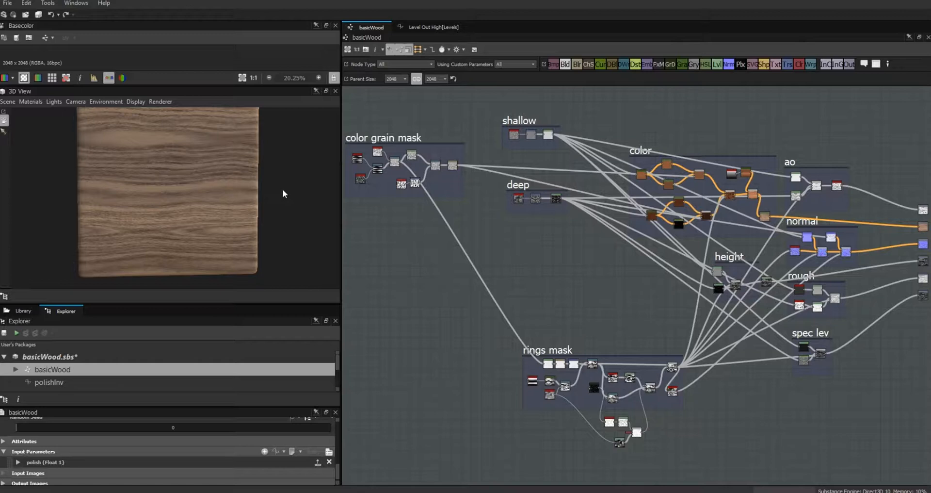
- Add a Transformation 2D node in the empty space between the ao frame and the graph outputs
{"action": "middle_click_drag", "start_coordinate": [874, 414], "coordinate": [637, 384]}
{"action": "scroll", "coordinate": [641, 382], "scroll_direction": "up", "scroll_amount": 3}
{"action": "middle_click_drag", "start_coordinate": [759, 306], "coordinate": [778, 441]}
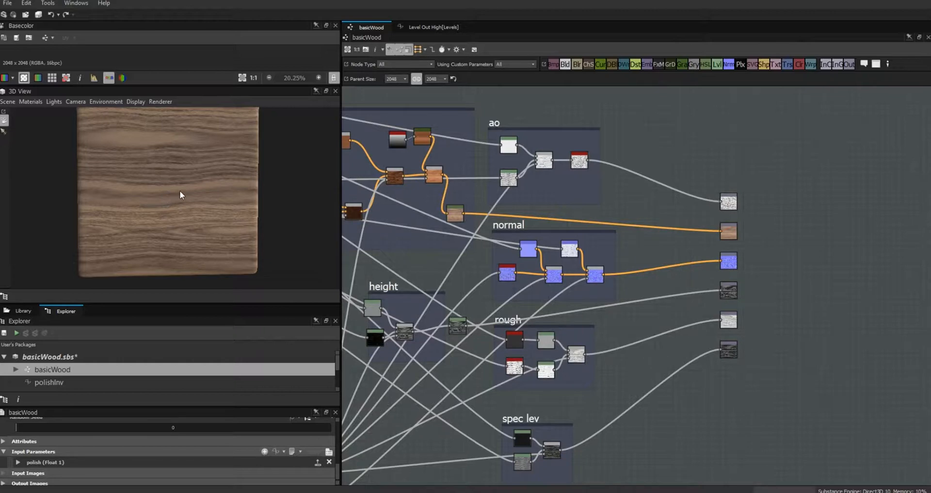
{"action": "middle_click_drag", "start_coordinate": [719, 411], "coordinate": [798, 389]}
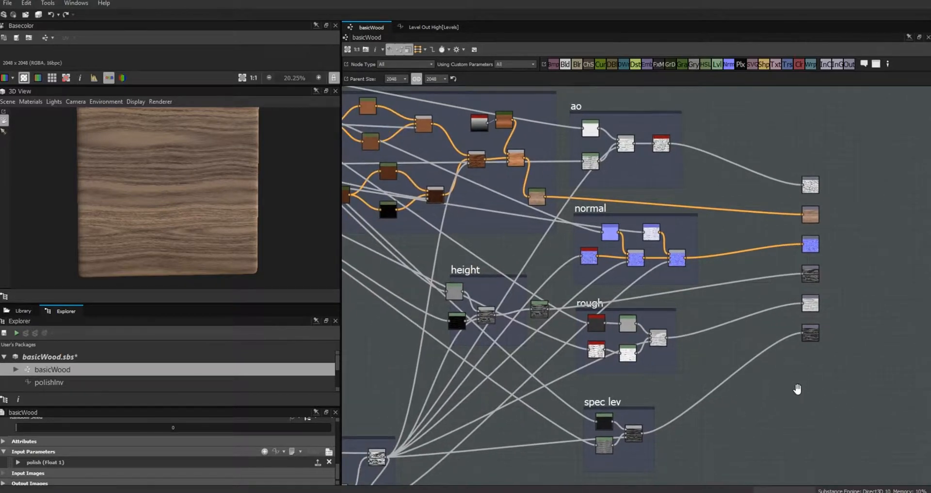
{"action": "left_click_drag", "start_coordinate": [788, 64], "coordinate": [760, 141]}
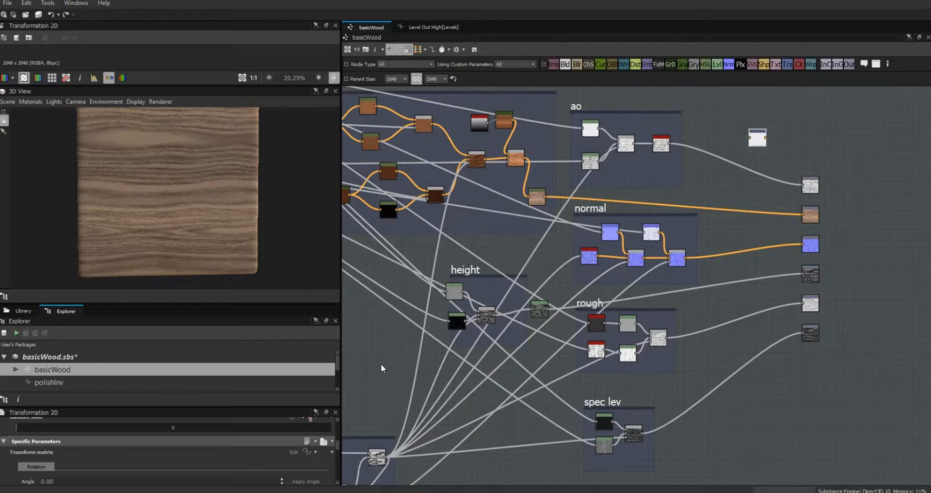
- Add a new input parameter to the basicWood graph with the identifier matPan and the type Float2
{"action": "left_click", "coordinate": [368, 391]}
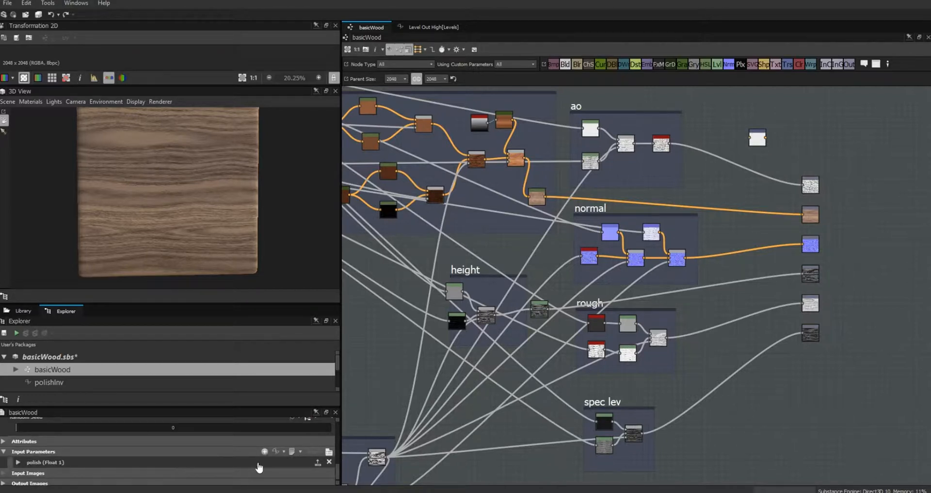
{"action": "left_click", "coordinate": [265, 452]}
{"action": "left_click_drag", "start_coordinate": [338, 453], "coordinate": [338, 458]}
{"action": "double_click", "coordinate": [59, 427]}
{"action": "type", "text": "matPan"}
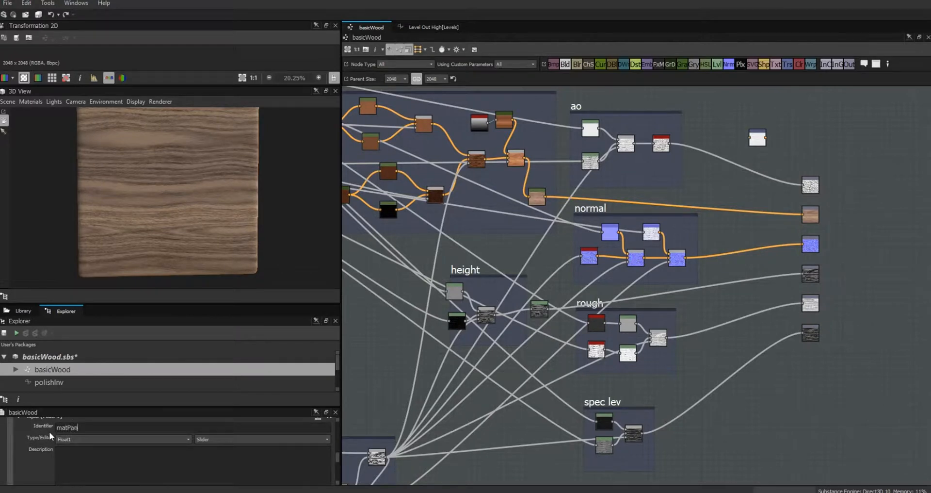
{"action": "left_click", "coordinate": [187, 439]}
{"action": "left_click", "coordinate": [179, 413]}
- Label the matPan parameter "pan", set both of its default values to 0 and its minimum to -1
{"action": "scroll", "coordinate": [225, 450], "scroll_direction": "down", "scroll_amount": 3}
{"action": "left_click", "coordinate": [227, 441]}
{"action": "type", "text": "pan"}
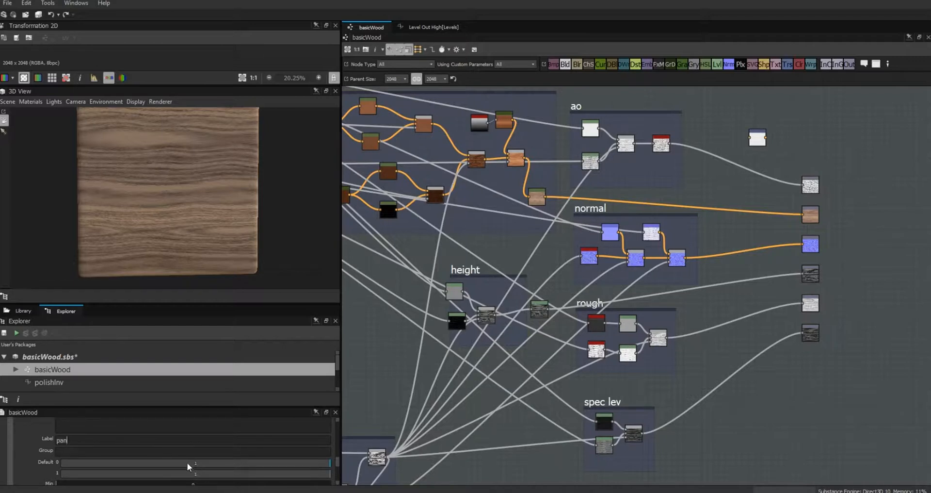
{"action": "double_click", "coordinate": [196, 464]}
{"action": "type", "text": "0"}
{"action": "left_click_drag", "start_coordinate": [338, 459], "coordinate": [337, 461]}
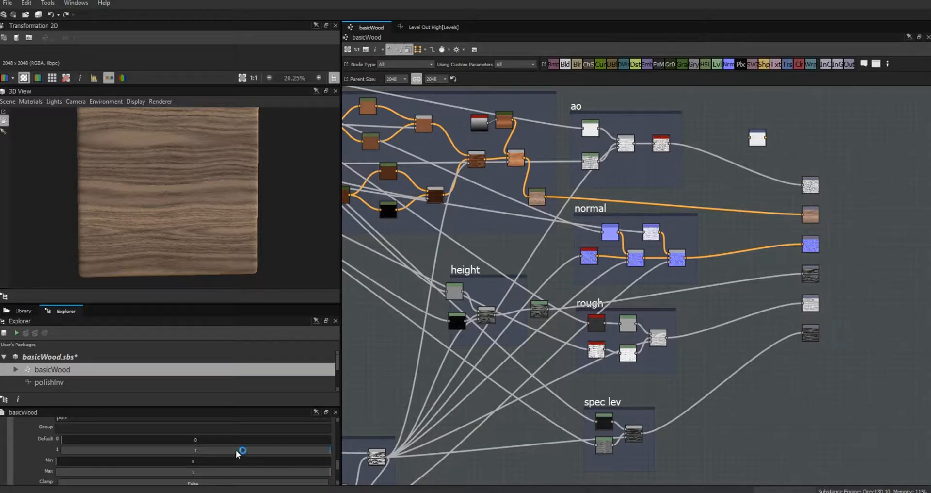
{"action": "double_click", "coordinate": [196, 451]}
{"action": "type", "text": "0"}
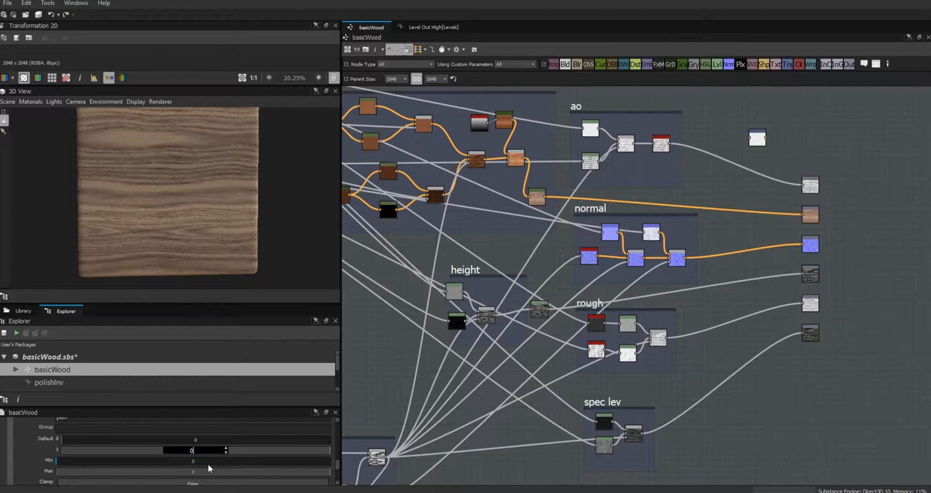
{"action": "double_click", "coordinate": [193, 461]}
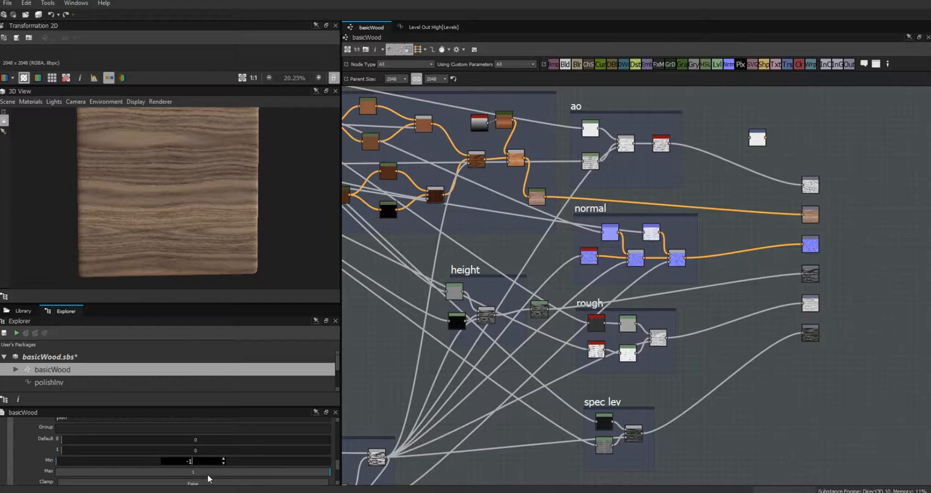
{"action": "left_click", "coordinate": [380, 391]}
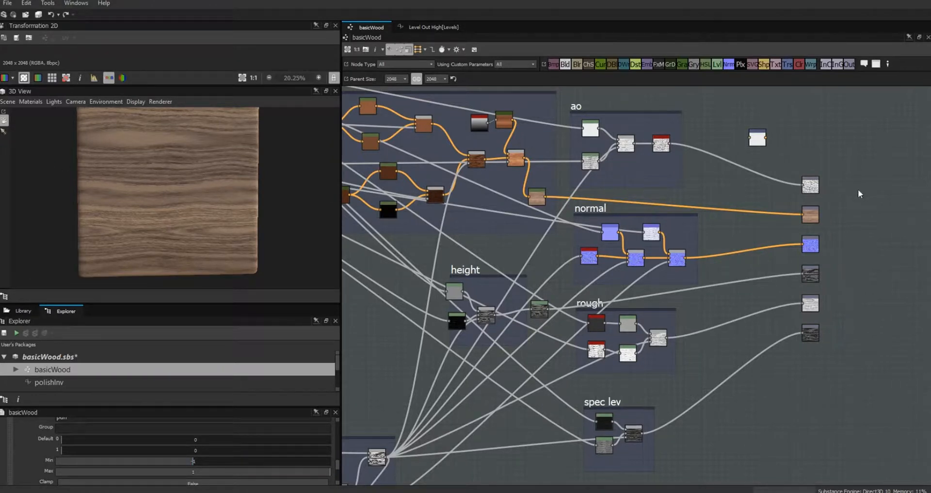
- Drive the Offset of the new Transformation 2D node with the matPan input parameter
{"action": "scroll", "coordinate": [860, 194], "scroll_direction": "down", "scroll_amount": 1}
{"action": "left_click", "coordinate": [686, 148]}
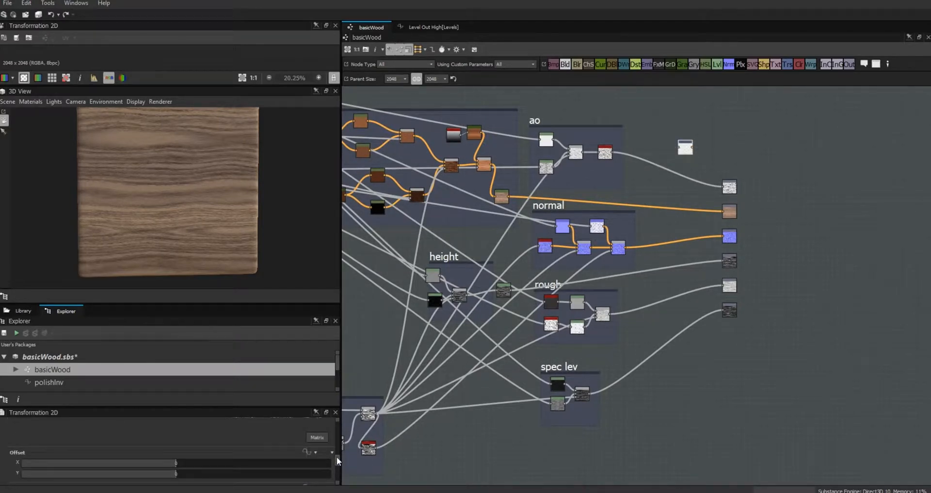
{"action": "left_click", "coordinate": [307, 452]}
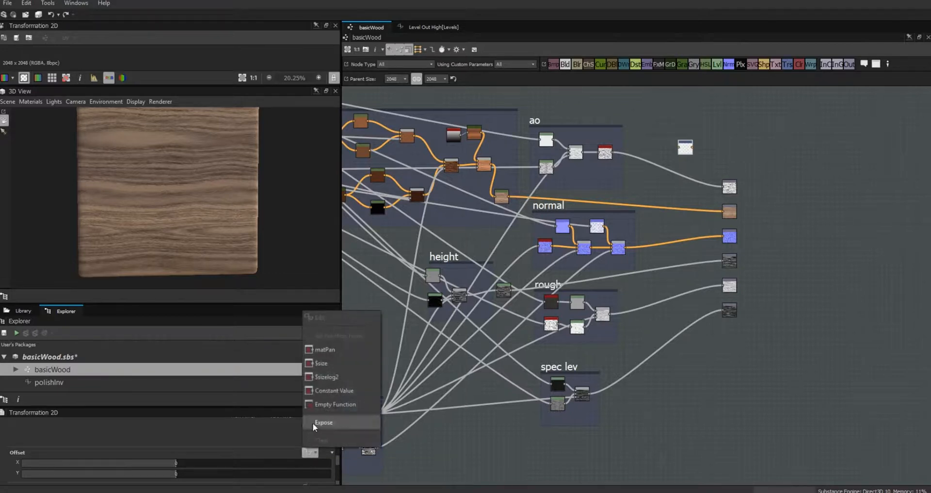
{"action": "left_click", "coordinate": [332, 349]}
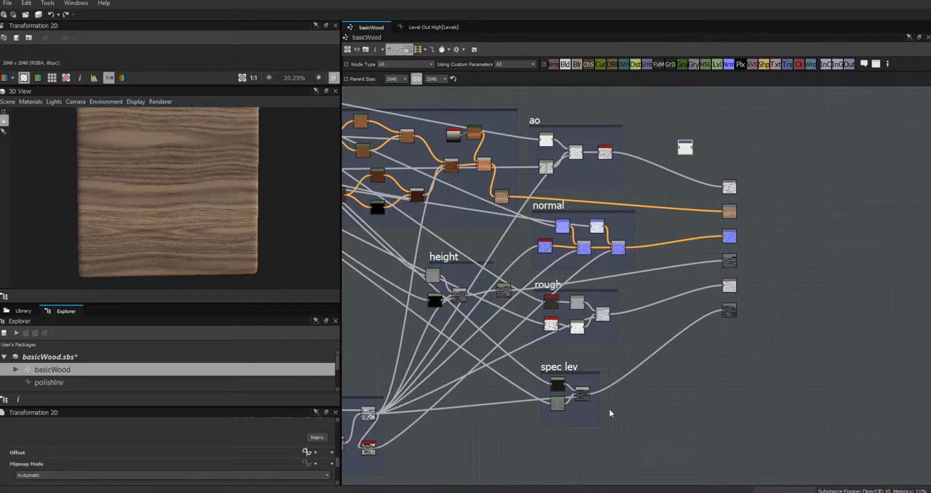
- Insert copies of the pan-driven Transformation 2D node between the base color, ao and normal results and their graph outputs
{"action": "left_click_drag", "start_coordinate": [682, 146], "coordinate": [694, 154]}
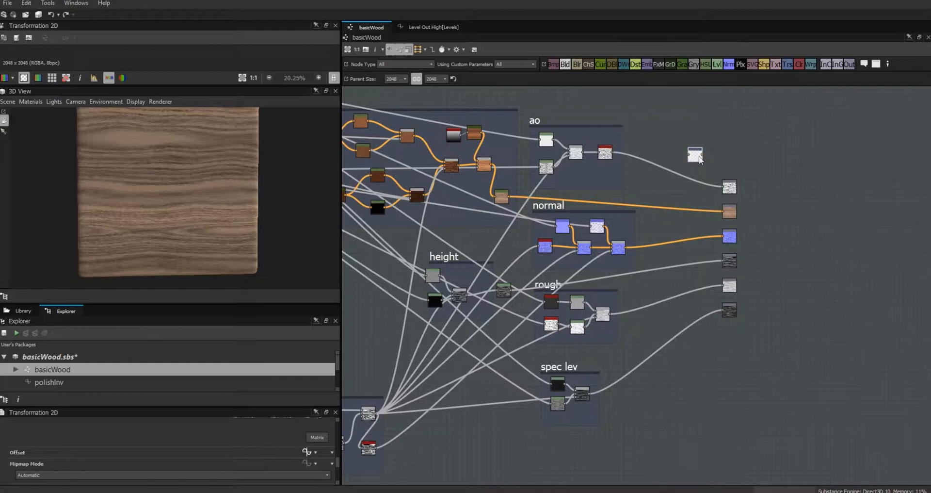
{"action": "double_click", "coordinate": [787, 64]}
{"action": "left_click_drag", "start_coordinate": [639, 286], "coordinate": [700, 207]}
{"action": "left_click_drag", "start_coordinate": [509, 197], "coordinate": [723, 211]}
{"action": "left_click_drag", "start_coordinate": [613, 152], "coordinate": [724, 187]}
{"action": "left_click_drag", "start_coordinate": [642, 282], "coordinate": [695, 238]}
{"action": "left_click_drag", "start_coordinate": [626, 247], "coordinate": [723, 236]}
- Insert further copies of the Transformation 2D node before the height, roughness and specular level outputs
{"action": "left_click_drag", "start_coordinate": [640, 287], "coordinate": [684, 267]}
{"action": "left_click_drag", "start_coordinate": [511, 291], "coordinate": [674, 266]}
{"action": "left_click_drag", "start_coordinate": [688, 265], "coordinate": [723, 261]}
{"action": "left_click_drag", "start_coordinate": [639, 286], "coordinate": [677, 299]}
{"action": "left_click_drag", "start_coordinate": [609, 314], "coordinate": [723, 286]}
{"action": "left_click_drag", "start_coordinate": [639, 287], "coordinate": [660, 354]}
{"action": "left_click_drag", "start_coordinate": [590, 394], "coordinate": [724, 311]}
- Line up the Transformation 2D nodes in a column beside the graph outputs
{"action": "left_click_drag", "start_coordinate": [658, 352], "coordinate": [697, 340]}
{"action": "left_click_drag", "start_coordinate": [676, 299], "coordinate": [696, 302]}
{"action": "left_click_drag", "start_coordinate": [682, 265], "coordinate": [696, 237]}
{"action": "left_click_drag", "start_coordinate": [696, 263], "coordinate": [696, 261]}
{"action": "left_click_drag", "start_coordinate": [698, 207], "coordinate": [695, 207]}
{"action": "left_click_drag", "start_coordinate": [695, 155], "coordinate": [695, 168]}
- Test the pan parameter with default values of 0.47 and 0.68, returning both to 0
{"action": "left_click", "coordinate": [444, 469]}
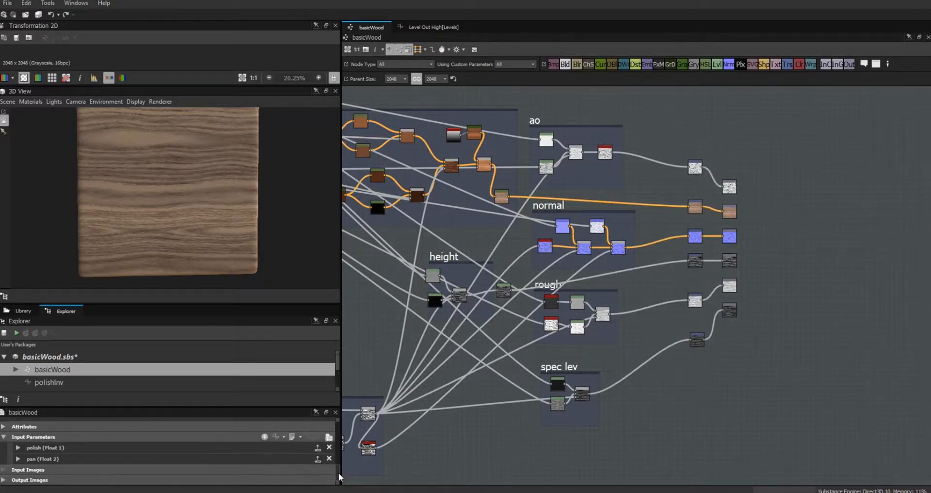
{"action": "left_click", "coordinate": [18, 459]}
{"action": "left_click_drag", "start_coordinate": [335, 450], "coordinate": [339, 460]}
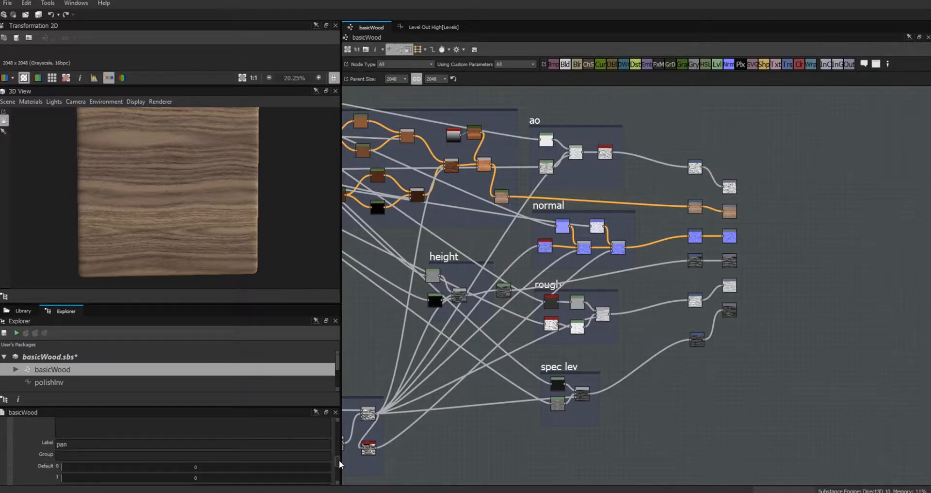
{"action": "left_click_drag", "start_coordinate": [158, 479], "coordinate": [244, 487]}
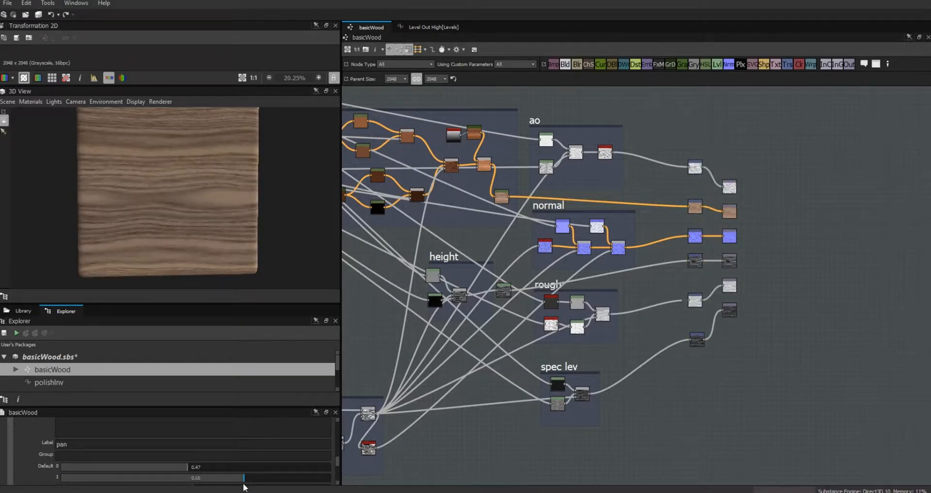
{"action": "left_click_drag", "start_coordinate": [187, 469], "coordinate": [65, 465]}
{"action": "left_click_drag", "start_coordinate": [244, 480], "coordinate": [60, 478]}
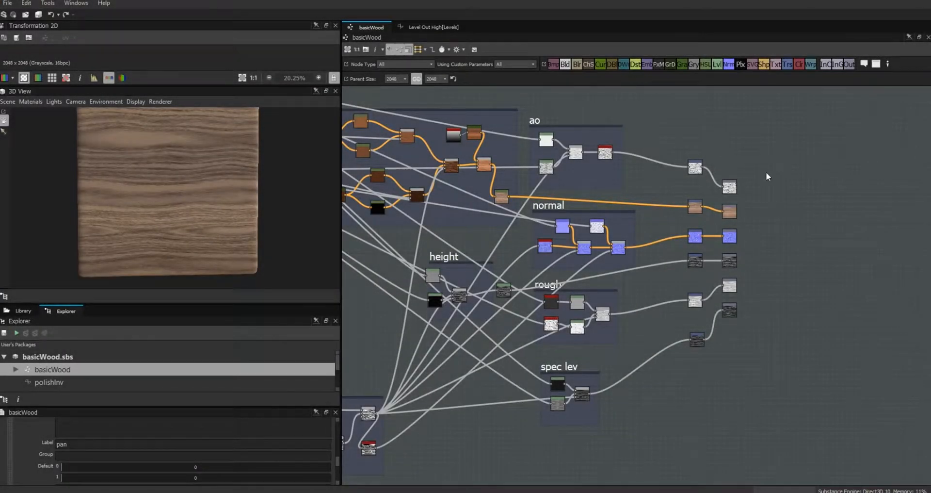
- Create a new substance graph named basicFloor from the Physically Based (Metallic/Roughness) template
{"action": "left_click", "coordinate": [6, 4]}
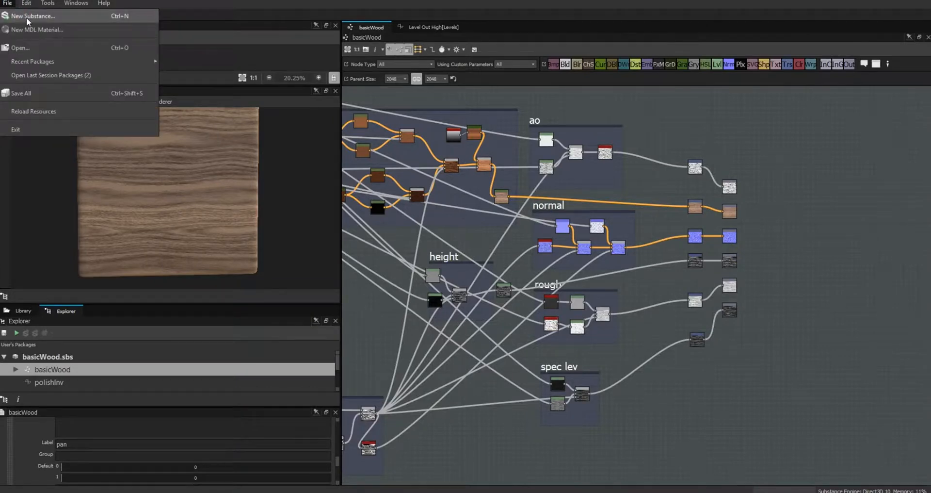
{"action": "left_click", "coordinate": [26, 19]}
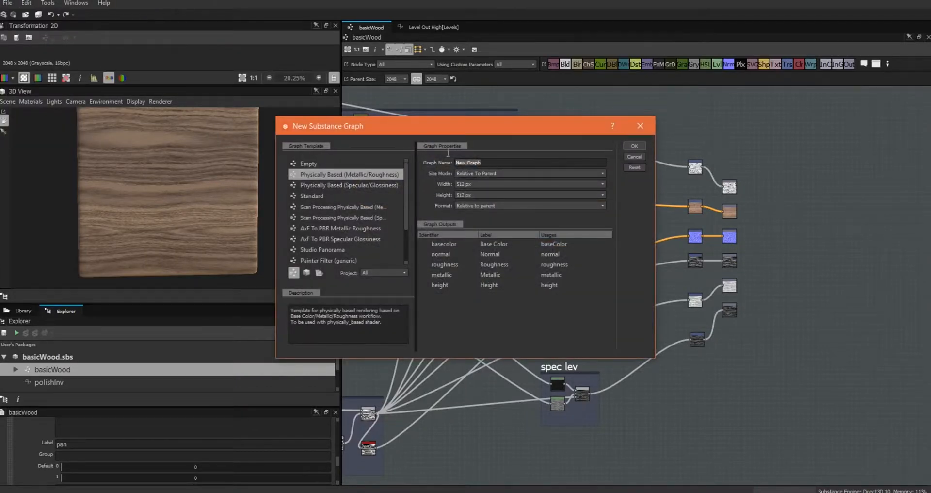
{"action": "type", "text": "basicFloor"}
{"action": "left_click", "coordinate": [630, 144]}
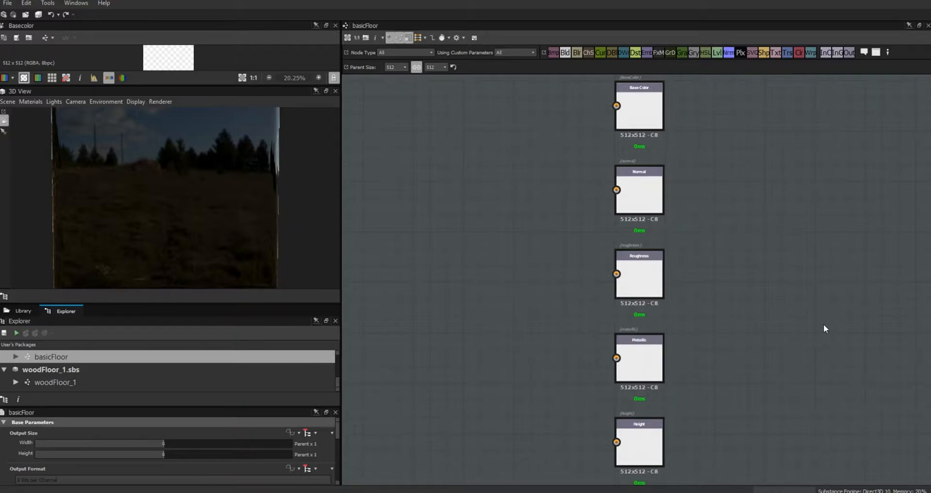
- Search the library for multi-ma and add a Multi-Material Blend node to the basicFloor graph
{"action": "left_click", "coordinate": [21, 311]}
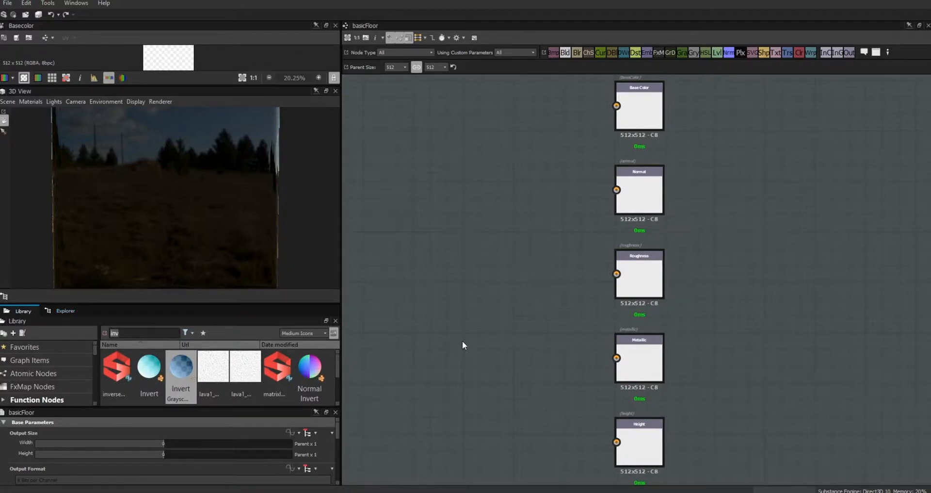
{"action": "type", "text": "m"}
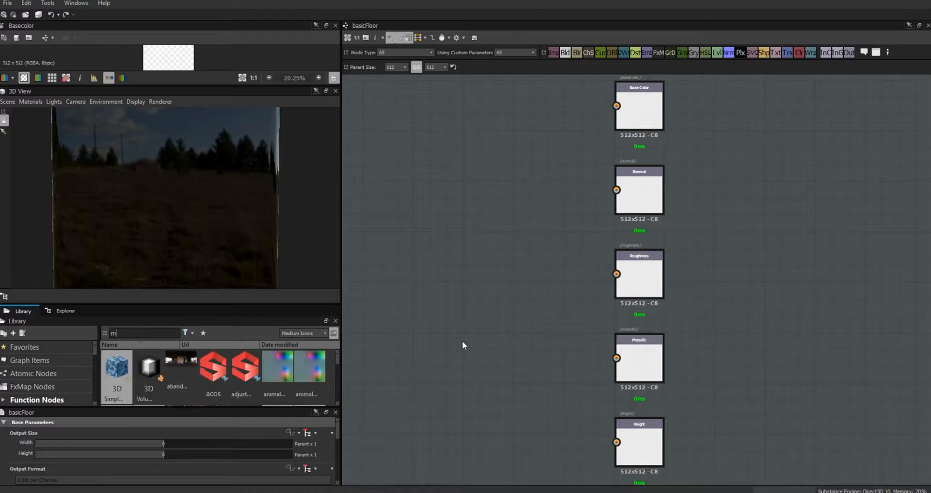
{"action": "type", "text": "ulti-ma"}
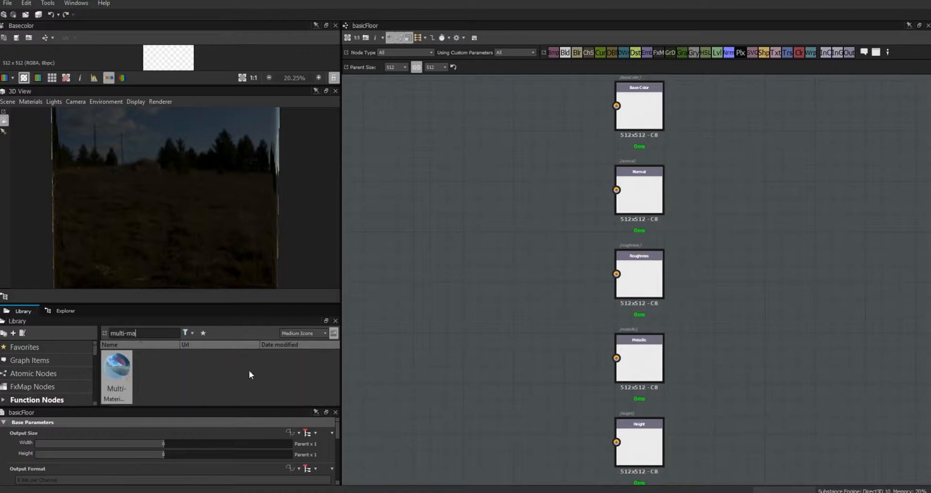
{"action": "left_click_drag", "start_coordinate": [114, 374], "coordinate": [412, 200]}
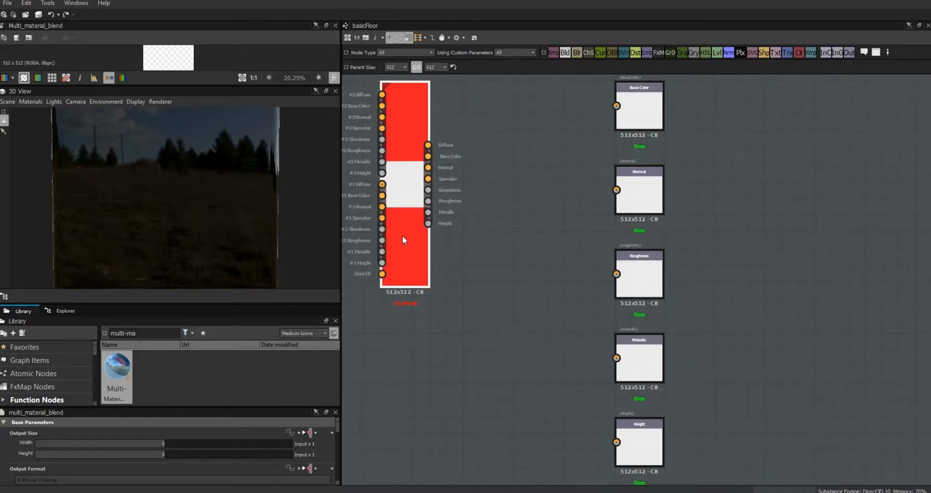
- Set the number of materials on the Multi-Material Blend node to 3
{"action": "left_click_drag", "start_coordinate": [292, 387], "coordinate": [294, 278]}
{"action": "left_click_drag", "start_coordinate": [339, 368], "coordinate": [339, 446]}
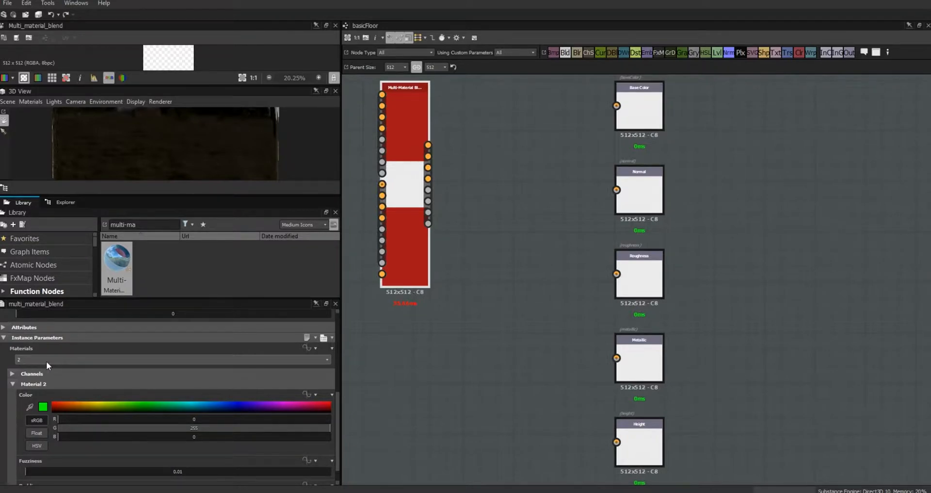
{"action": "left_click", "coordinate": [327, 359]}
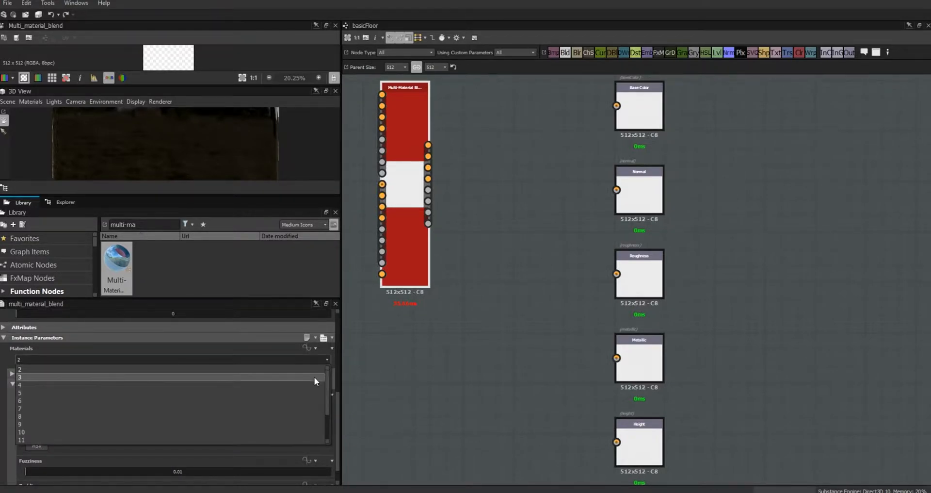
{"action": "left_click", "coordinate": [314, 377]}
{"action": "scroll", "coordinate": [339, 383], "scroll_direction": "down", "scroll_amount": 2}
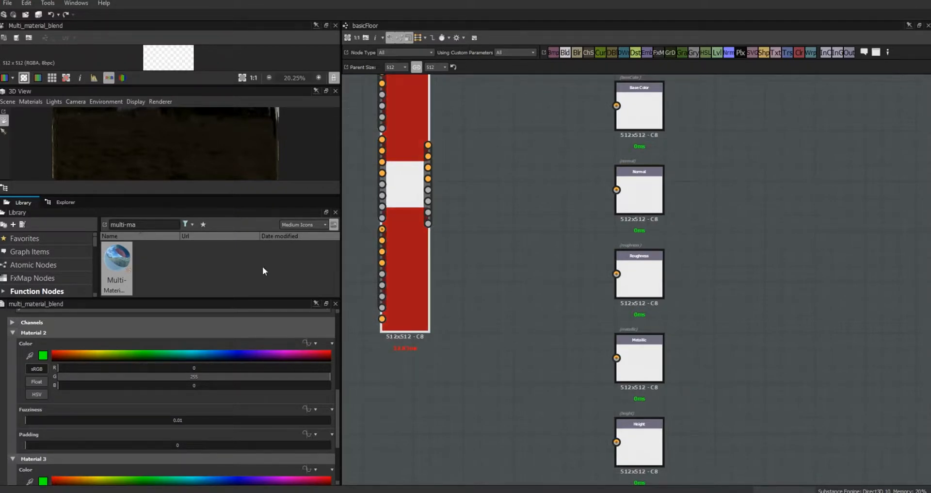
- Add the basicWood and plankMask graphs from the demo workspace library folder below the Multi-Material Blend node
{"action": "left_click_drag", "start_coordinate": [158, 226], "coordinate": [80, 225]}
{"action": "key", "text": "BackSpace"}
{"action": "scroll", "coordinate": [97, 249], "scroll_direction": "down", "scroll_amount": 2}
{"action": "scroll", "coordinate": [97, 249], "scroll_direction": "down", "scroll_amount": 3}
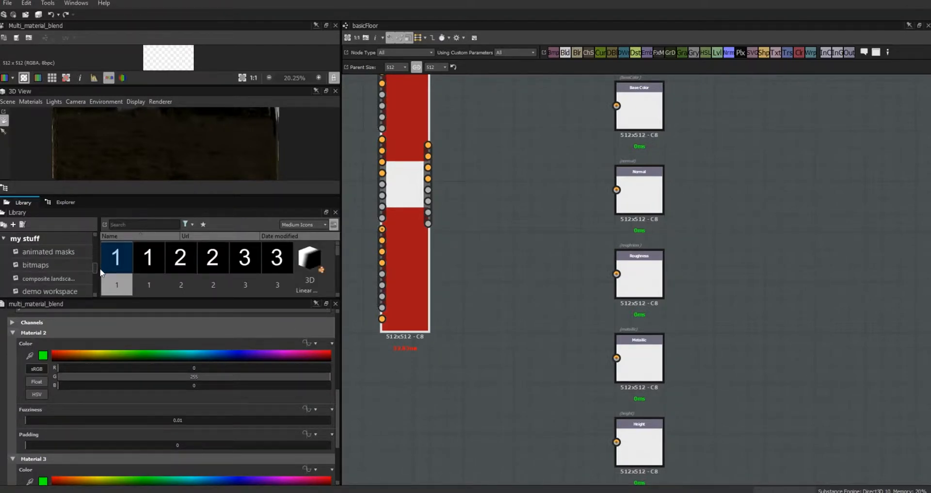
{"action": "left_click", "coordinate": [73, 265]}
{"action": "scroll", "coordinate": [339, 248], "scroll_direction": "down", "scroll_amount": 3}
{"action": "left_click_drag", "start_coordinate": [116, 260], "coordinate": [399, 403]}
{"action": "left_click_drag", "start_coordinate": [338, 251], "coordinate": [336, 272]}
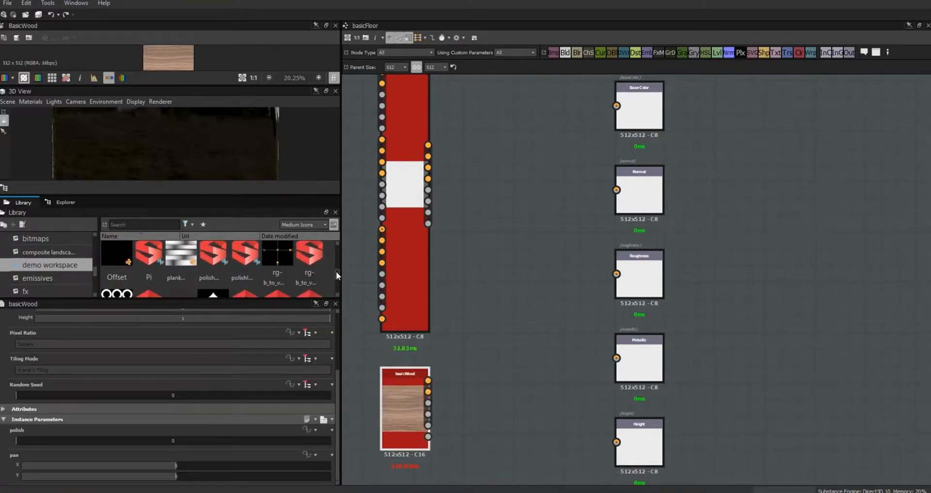
{"action": "left_click_drag", "start_coordinate": [178, 260], "coordinate": [472, 397]}
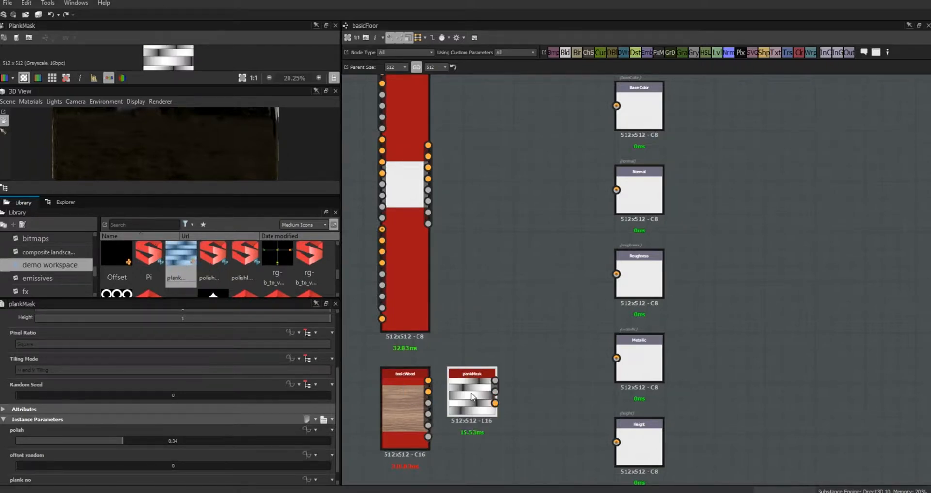
- Connect plankMask's RGB colour output to the blend's Color ID input and move basicWood above plankMask
{"action": "middle_click_drag", "start_coordinate": [524, 382], "coordinate": [679, 393]}
{"action": "left_click_drag", "start_coordinate": [613, 396], "coordinate": [523, 339]}
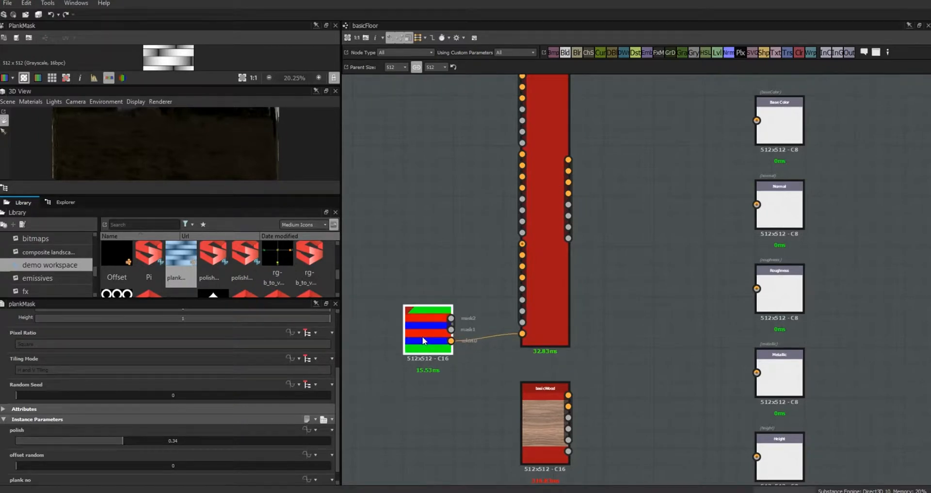
{"action": "left_click_drag", "start_coordinate": [539, 437], "coordinate": [394, 203]}
{"action": "middle_click_drag", "start_coordinate": [394, 204], "coordinate": [397, 292]}
{"action": "left_click_drag", "start_coordinate": [400, 296], "coordinate": [381, 220]}
{"action": "middle_click_drag", "start_coordinate": [382, 239], "coordinate": [470, 215]}
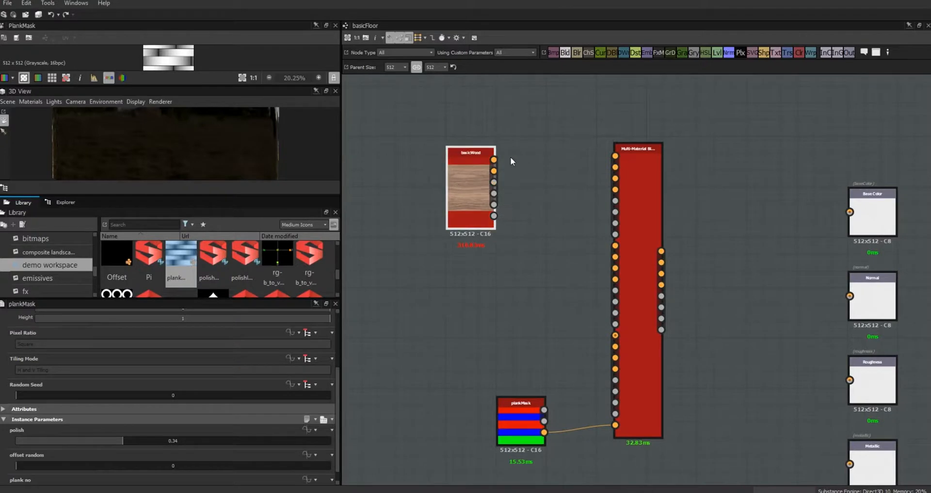
{"action": "left_click_drag", "start_coordinate": [496, 162], "coordinate": [511, 176], "text": "shift"}
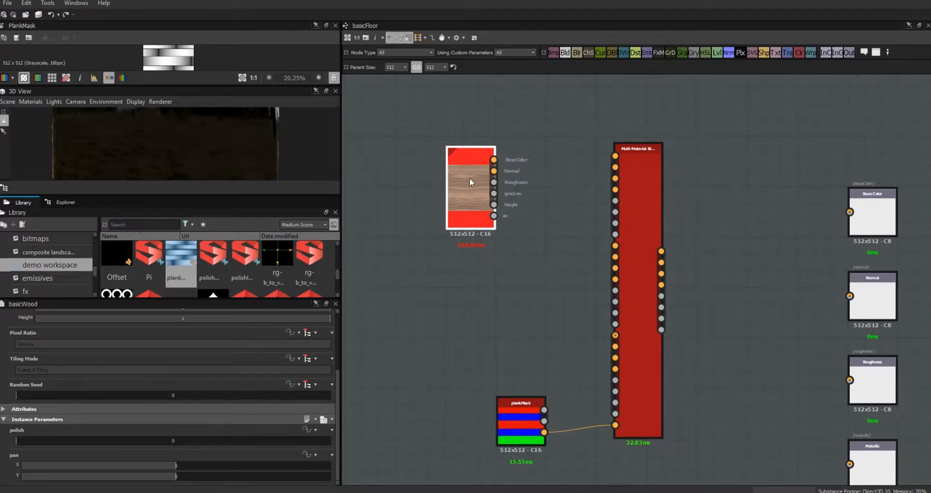
- Make two copies of the basicWood node and stack all three beside the Multi-Material Blend node
{"action": "left_click_drag", "start_coordinate": [468, 182], "coordinate": [475, 275]}
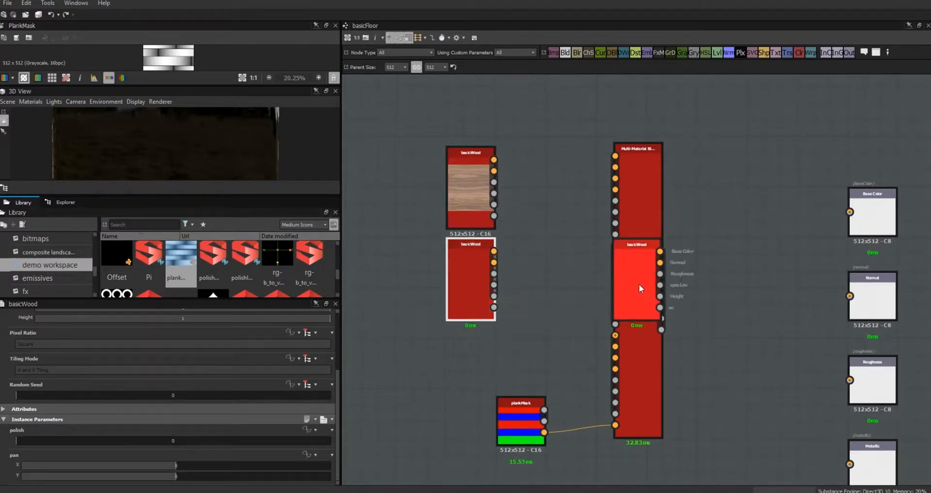
{"action": "left_click_drag", "start_coordinate": [471, 188], "coordinate": [464, 150]}
{"action": "left_click_drag", "start_coordinate": [469, 288], "coordinate": [473, 257]}
{"action": "left_click_drag", "start_coordinate": [625, 289], "coordinate": [465, 354]}
{"action": "left_click", "coordinate": [488, 141]}
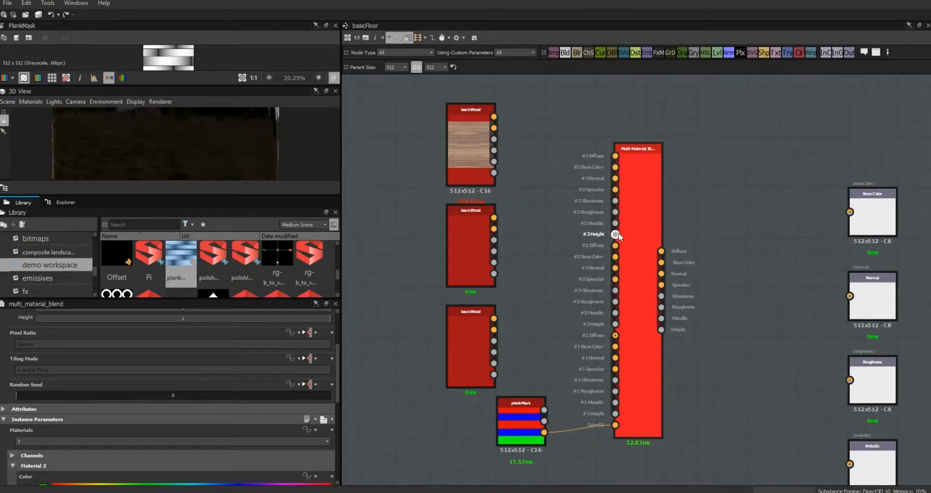
- Disable the Diffuse, Glossiness and Metallic channels of the Multi-Material Blend node
{"action": "left_click", "coordinate": [642, 165]}
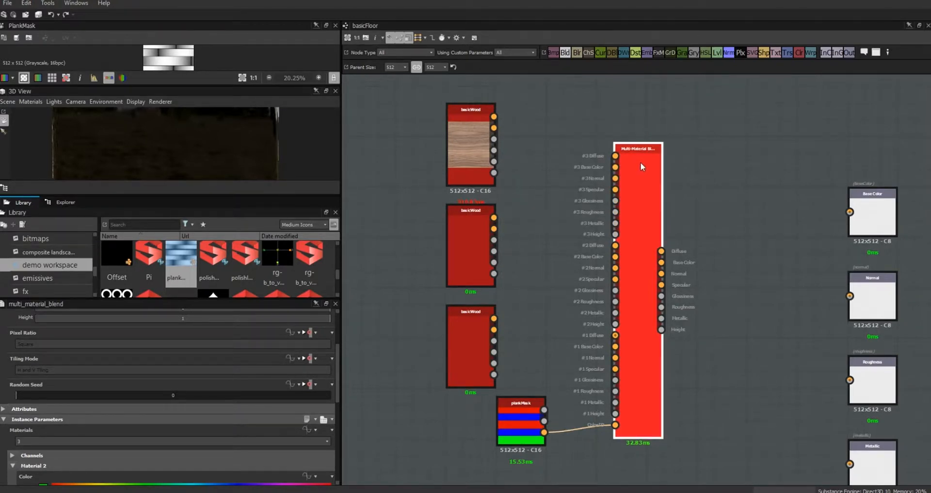
{"action": "left_click_drag", "start_coordinate": [337, 380], "coordinate": [339, 405]}
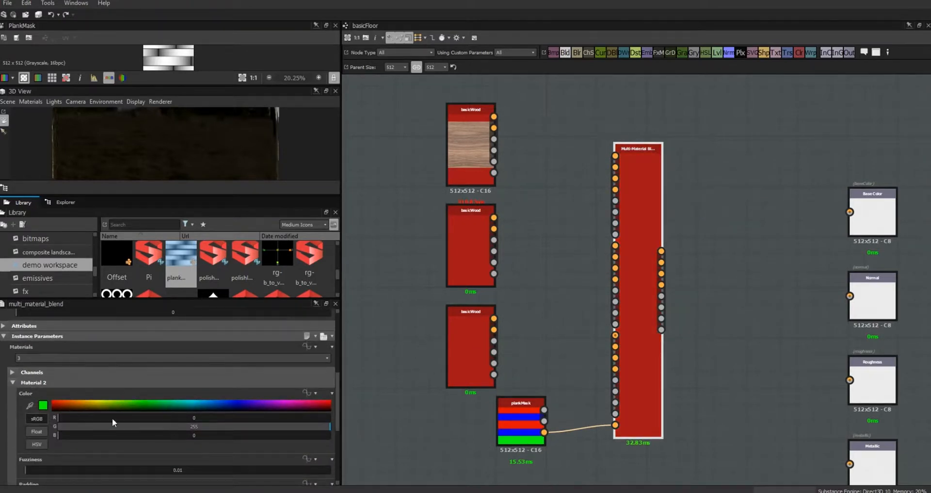
{"action": "left_click", "coordinate": [12, 372]}
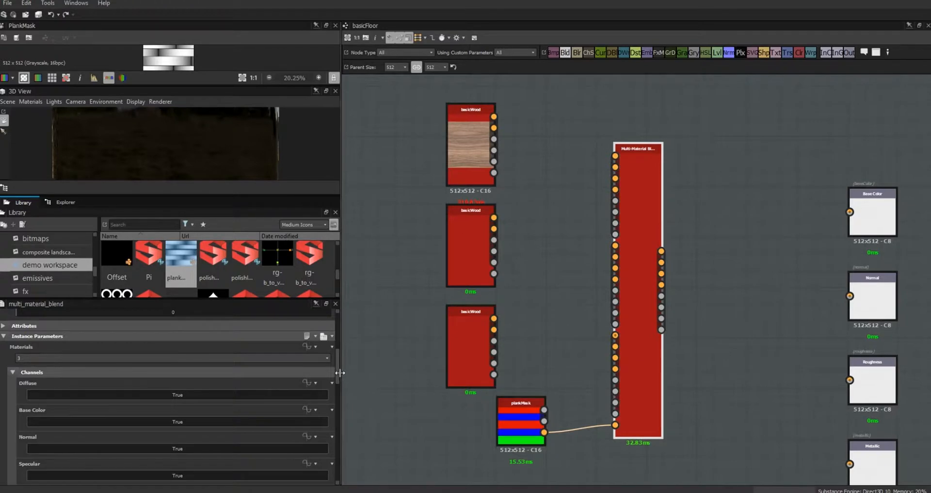
{"action": "left_click_drag", "start_coordinate": [337, 369], "coordinate": [337, 381]}
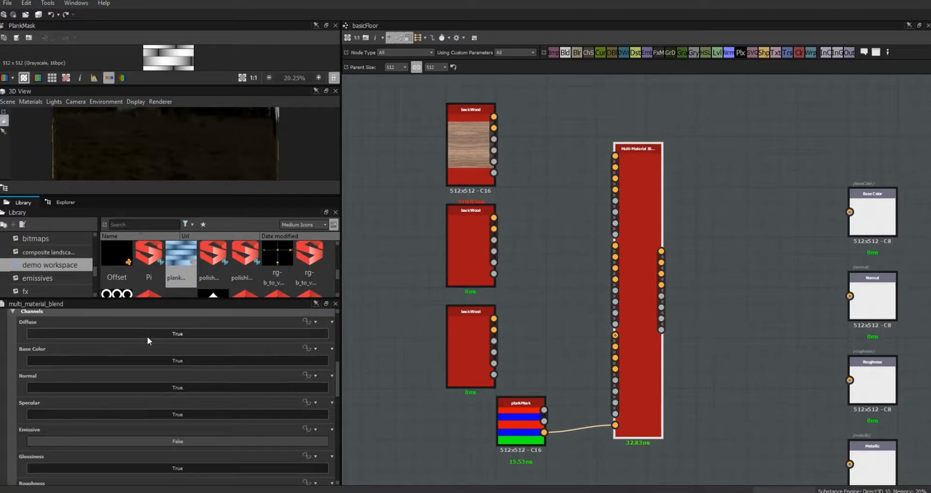
{"action": "left_click", "coordinate": [176, 334]}
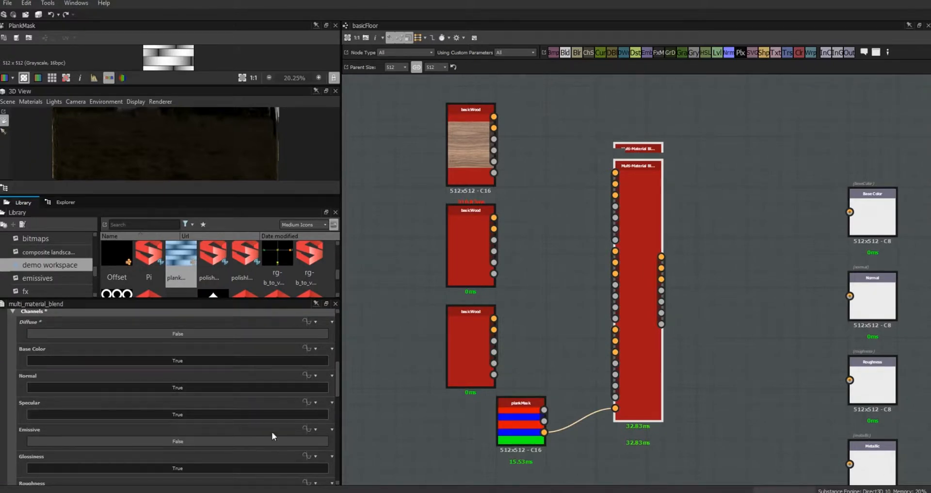
{"action": "left_click_drag", "start_coordinate": [337, 391], "coordinate": [335, 406]}
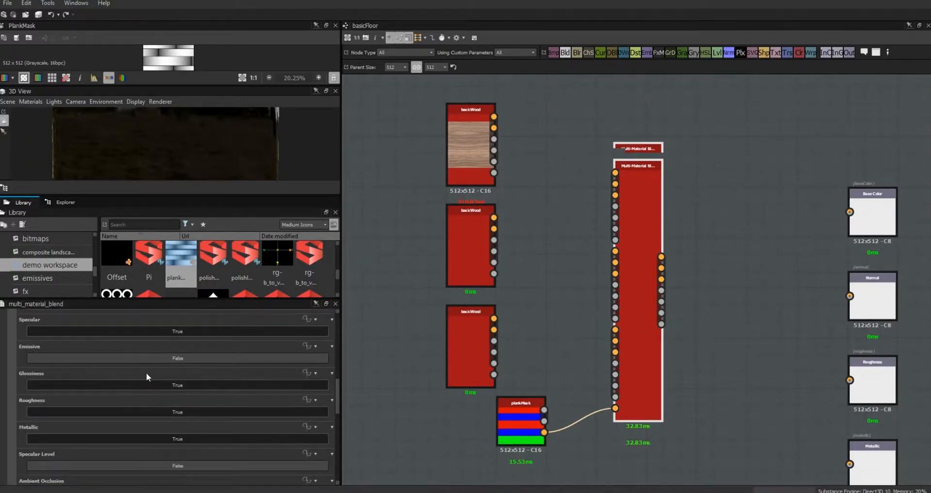
{"action": "left_click", "coordinate": [137, 385]}
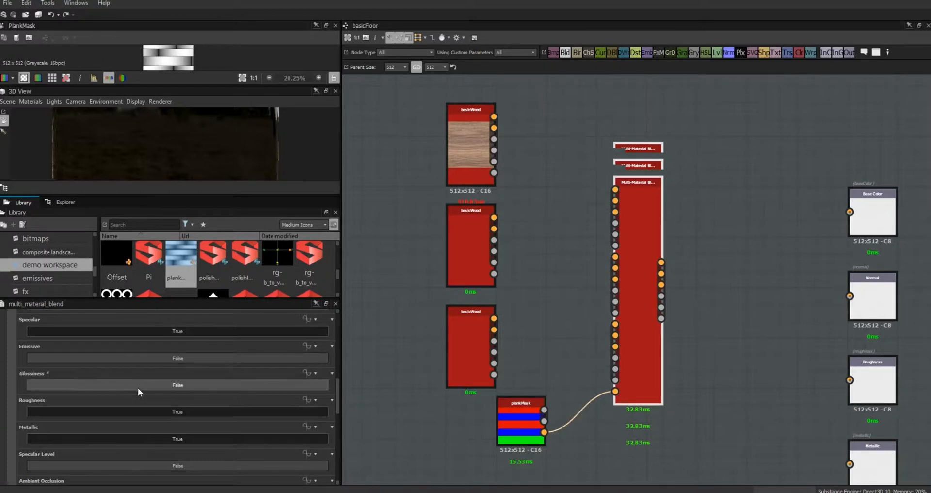
{"action": "left_click", "coordinate": [155, 440]}
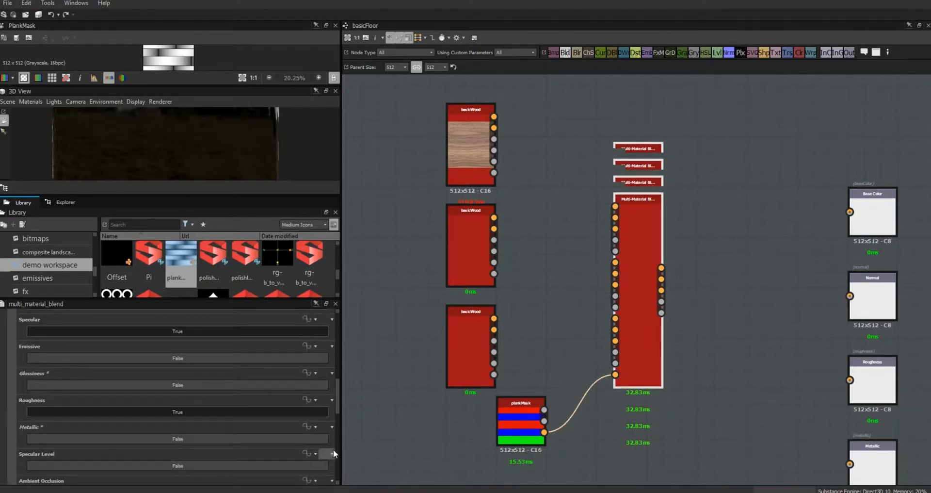
- Enable the Specular Level and Ambient Occlusion channels of the Multi-Material Blend and disable its Specular channel
{"action": "left_click_drag", "start_coordinate": [339, 406], "coordinate": [336, 428]}
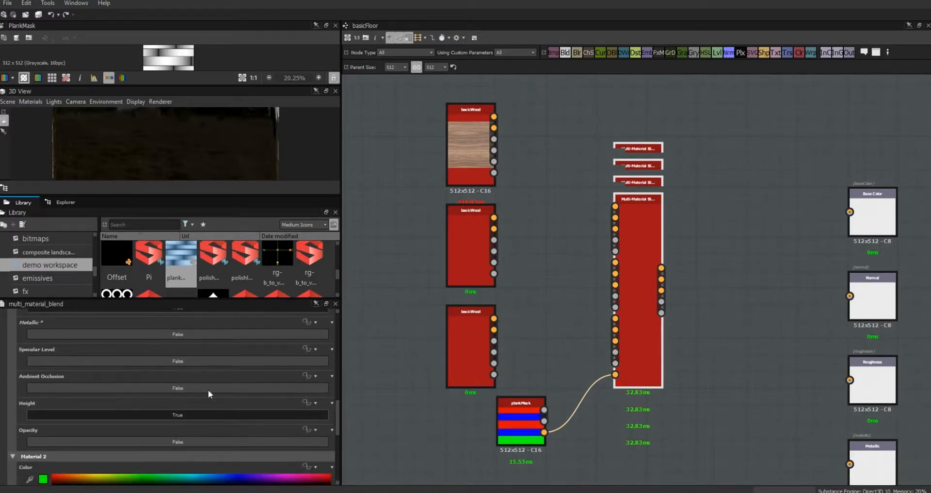
{"action": "left_click", "coordinate": [128, 360]}
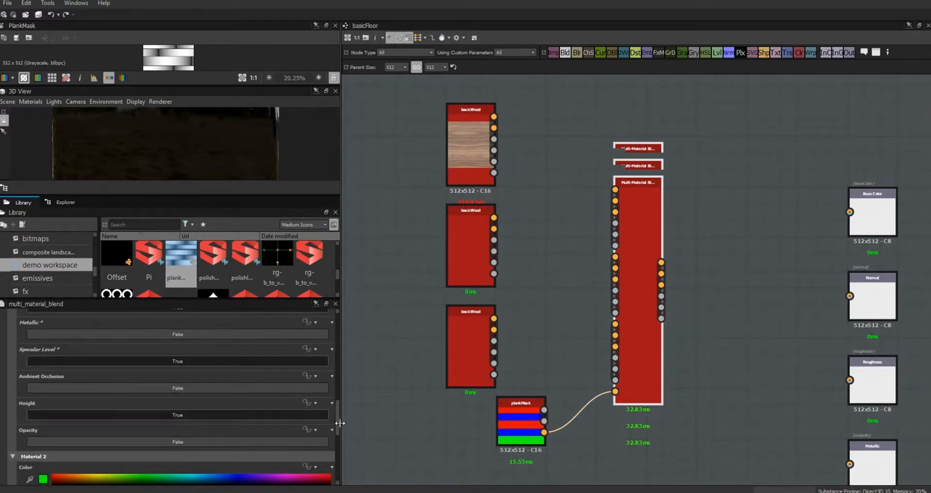
{"action": "left_click_drag", "start_coordinate": [336, 423], "coordinate": [339, 391]}
{"action": "left_click", "coordinate": [96, 381]}
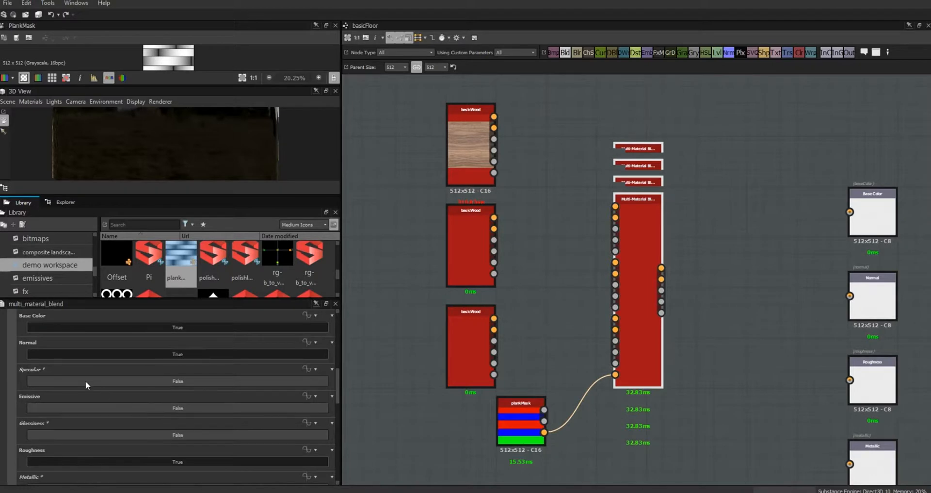
{"action": "left_click_drag", "start_coordinate": [337, 387], "coordinate": [339, 417]}
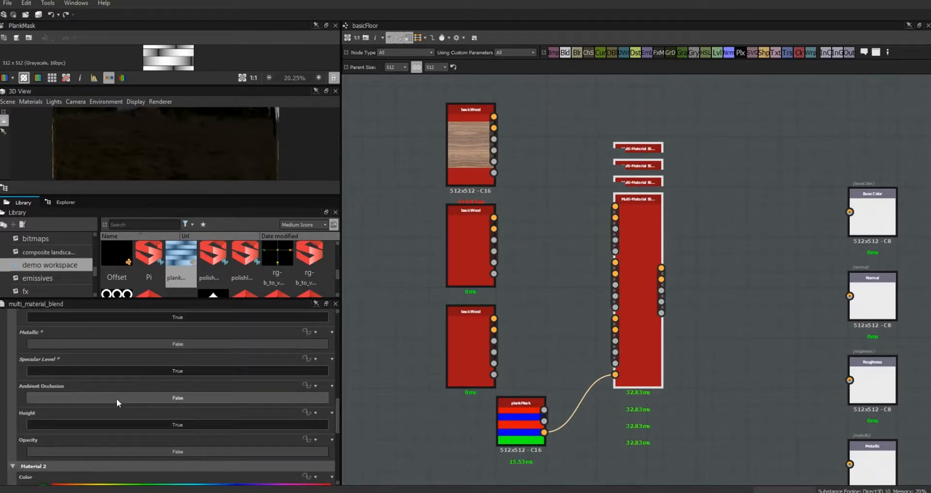
{"action": "left_click", "coordinate": [146, 397]}
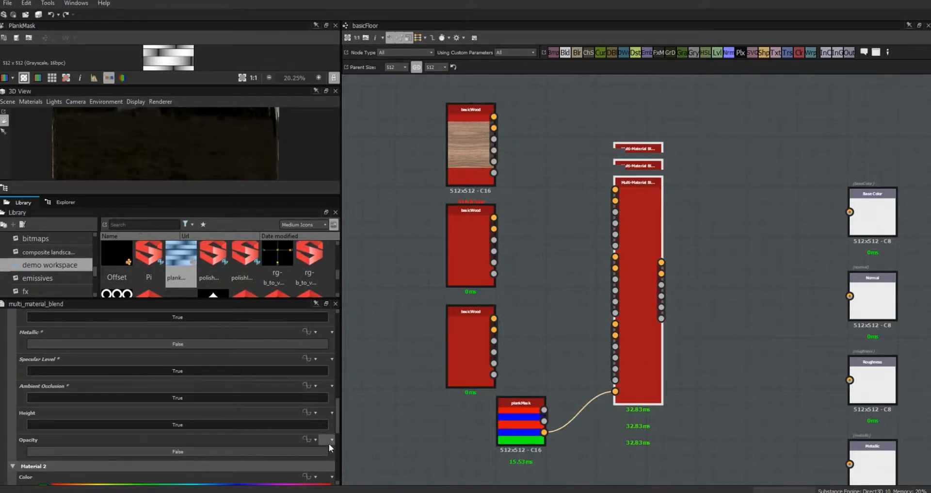
{"action": "left_click_drag", "start_coordinate": [339, 420], "coordinate": [340, 430]}
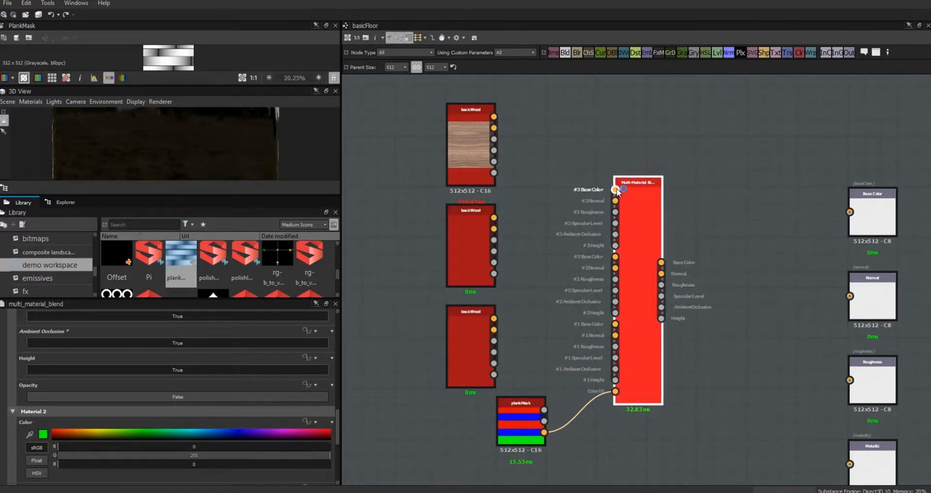
- Connect all outputs of the three basicWood nodes, including ambient occlusion, to the blend's Material 3, 2 and 1 inputs from top to bottom
{"action": "left_click_drag", "start_coordinate": [493, 117], "coordinate": [616, 190], "text": "shift"}
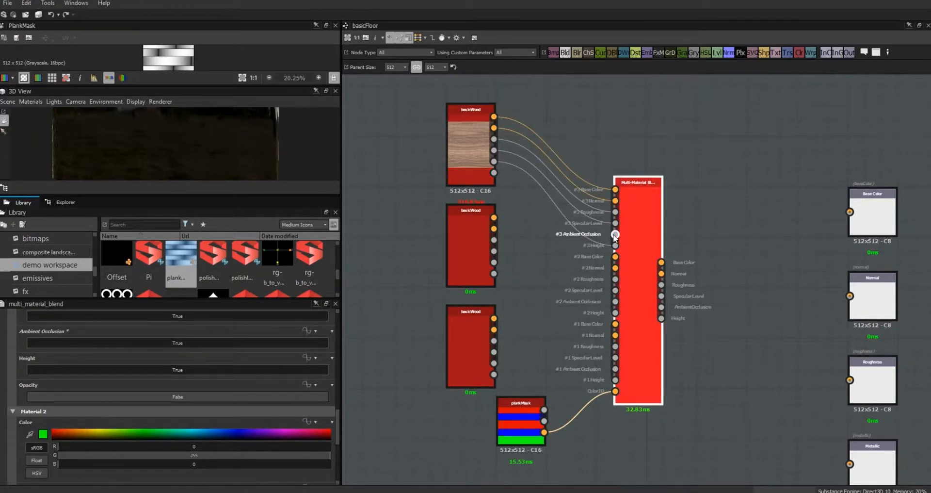
{"action": "left_click_drag", "start_coordinate": [614, 235], "coordinate": [494, 173]}
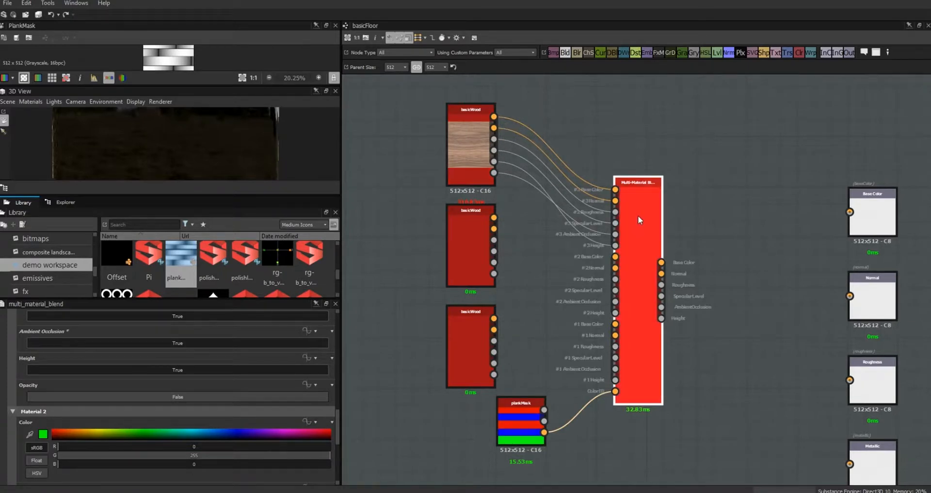
{"action": "left_click_drag", "start_coordinate": [494, 217], "coordinate": [613, 259]}
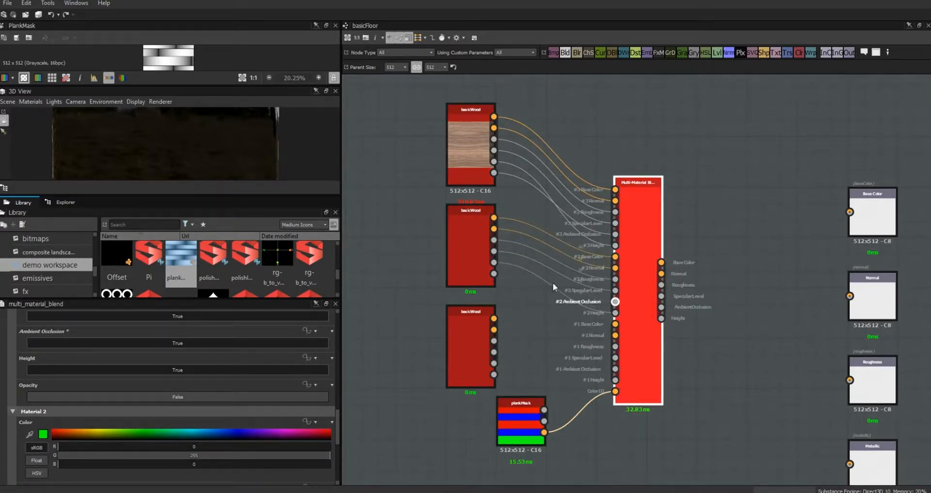
{"action": "left_click_drag", "start_coordinate": [494, 319], "coordinate": [615, 324]}
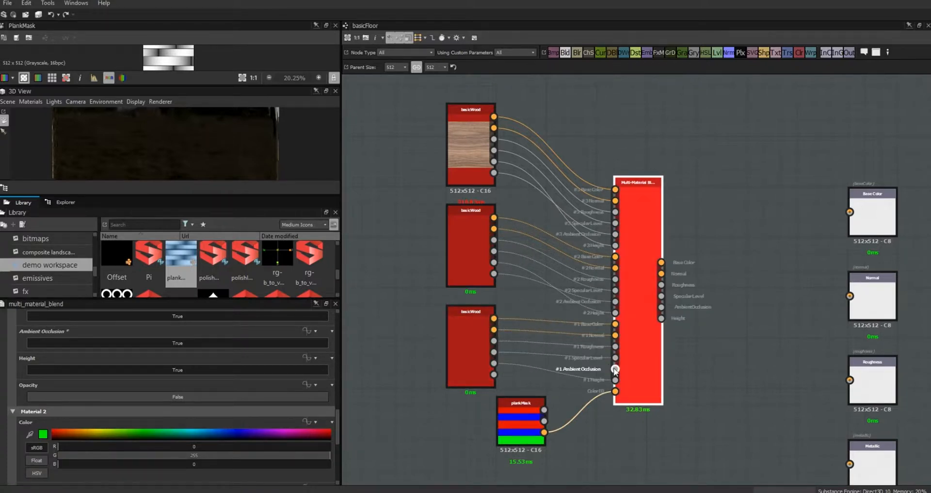
{"action": "left_click_drag", "start_coordinate": [558, 372], "coordinate": [615, 369]}
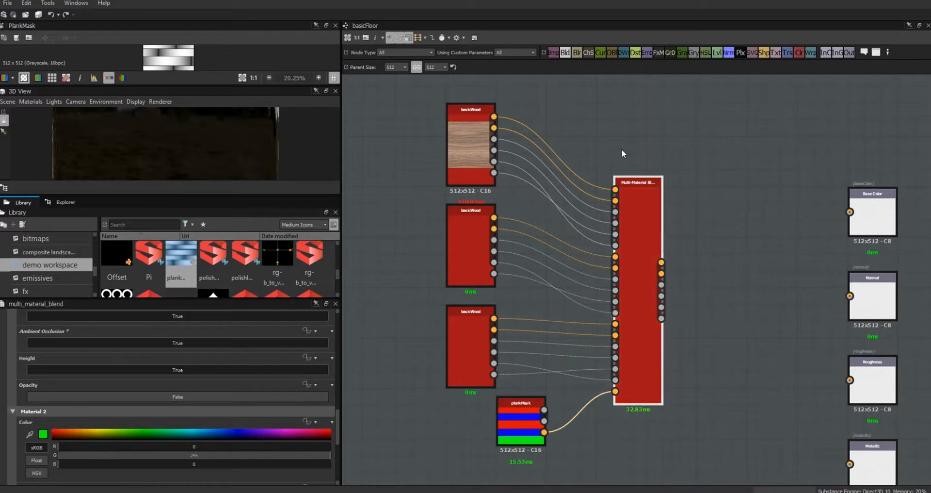
- Move the Multi-Material Blend up beside the basicWood nodes, preview its base colour, and shift plankMask slightly closer to it
{"action": "left_click_drag", "start_coordinate": [639, 214], "coordinate": [638, 179]}
{"action": "double_click", "coordinate": [636, 177]}
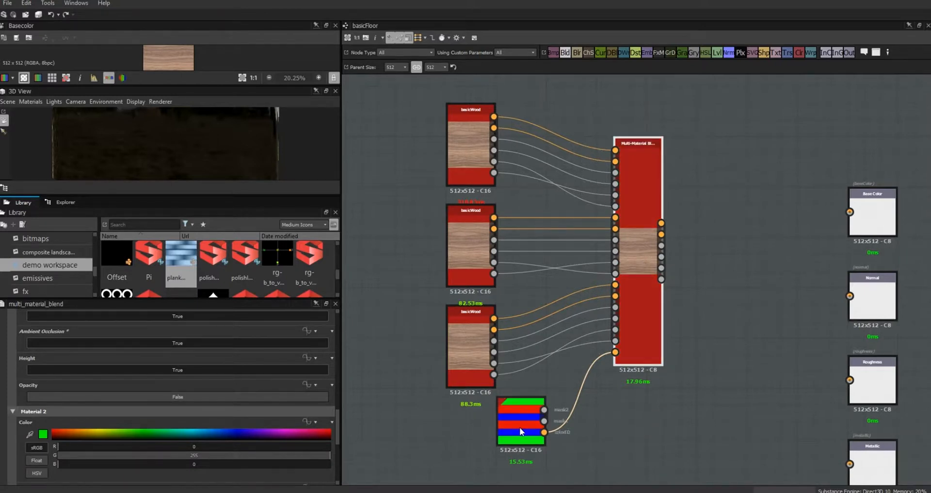
{"action": "left_click_drag", "start_coordinate": [520, 427], "coordinate": [536, 420]}
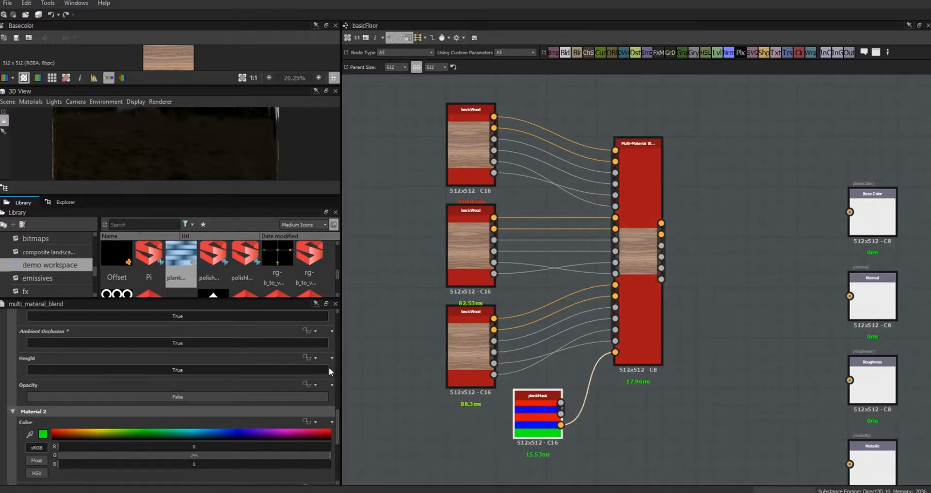
- Review the blend's Material 2 and Material 3 colour settings and show plankMask's ColorID output in an enlarged 2D view
{"action": "left_click", "coordinate": [639, 248]}
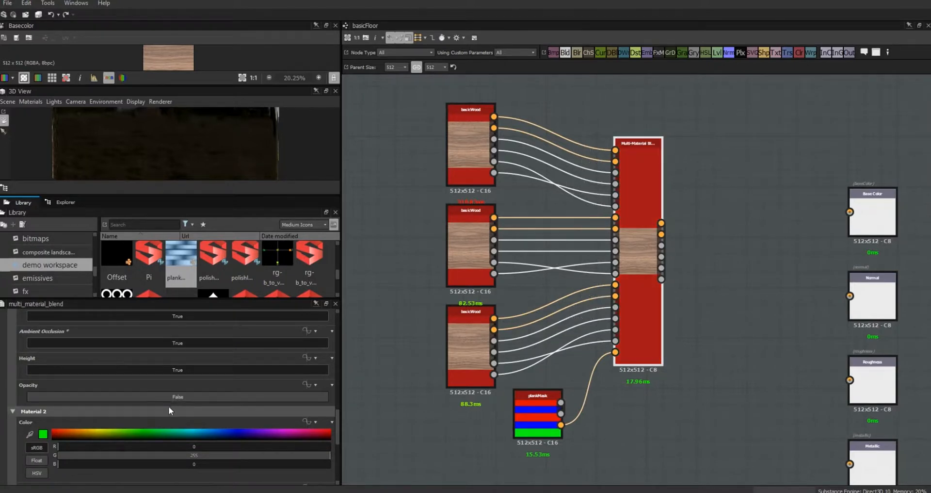
{"action": "left_click_drag", "start_coordinate": [337, 429], "coordinate": [338, 449]}
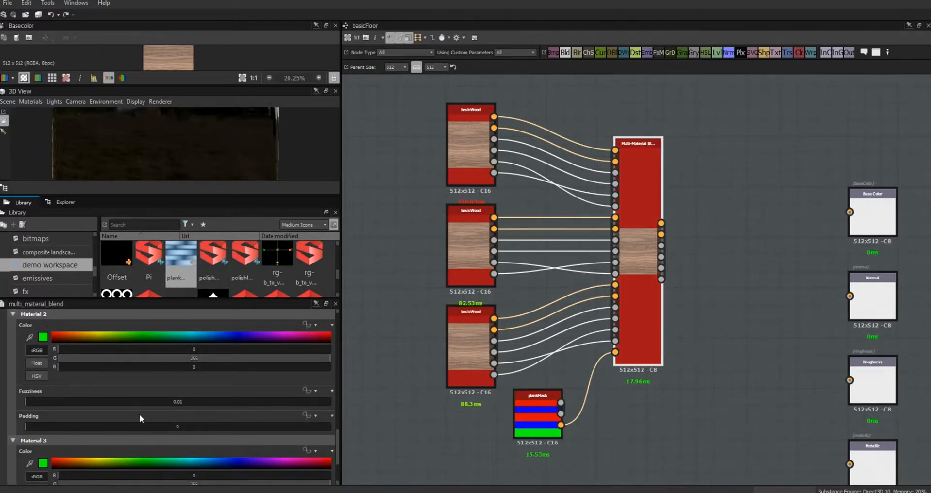
{"action": "mouse_move", "coordinate": [336, 446]}
{"action": "left_mouse_down"}
{"action": "mouse_move", "coordinate": [342, 462]}
{"action": "mouse_move", "coordinate": [350, 435]}
{"action": "left_mouse_up"}
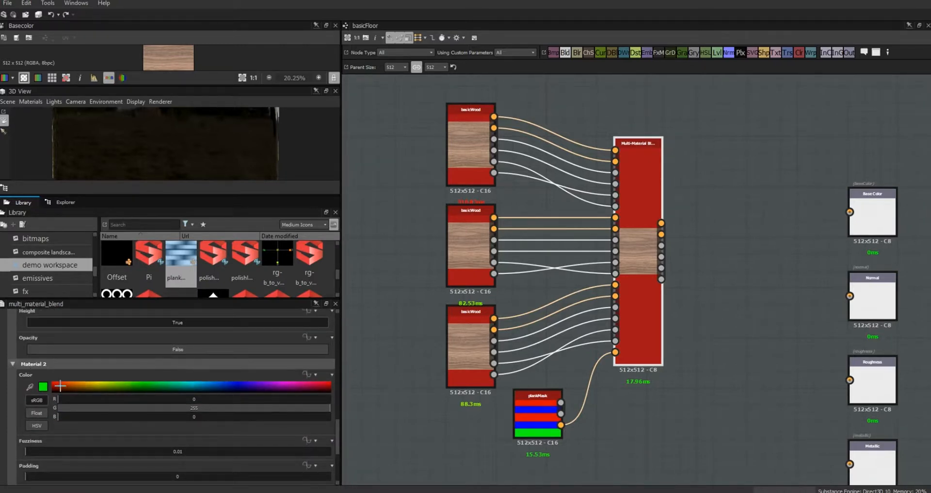
{"action": "left_click_drag", "start_coordinate": [339, 450], "coordinate": [339, 473]}
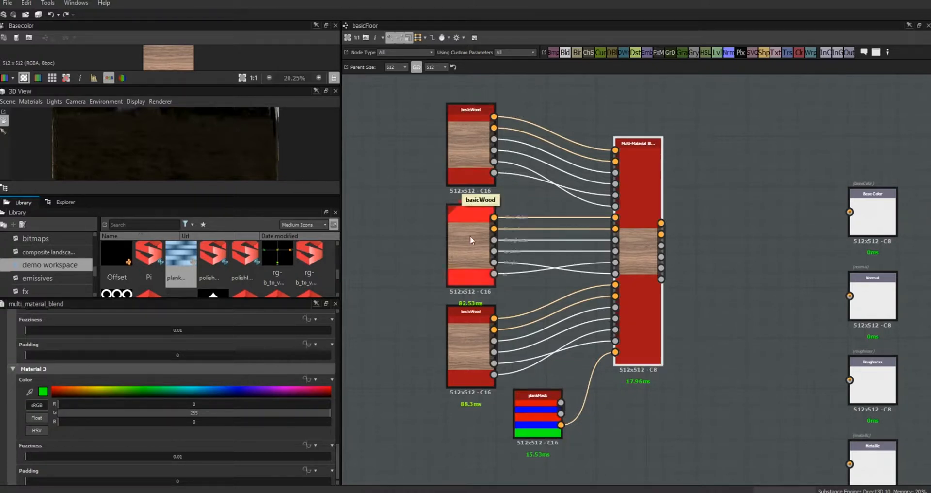
{"action": "left_click", "coordinate": [536, 420]}
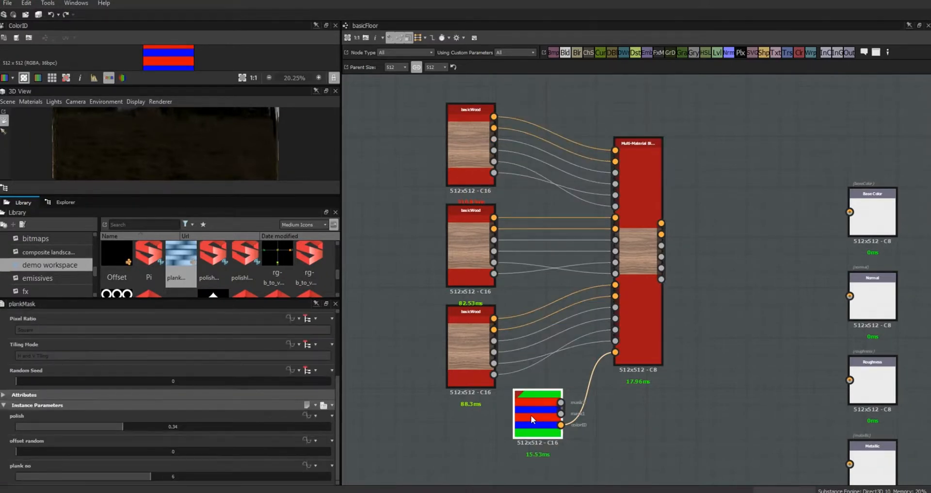
{"action": "left_click_drag", "start_coordinate": [197, 88], "coordinate": [197, 269]}
{"action": "scroll", "coordinate": [223, 188], "scroll_direction": "up", "scroll_amount": 5}
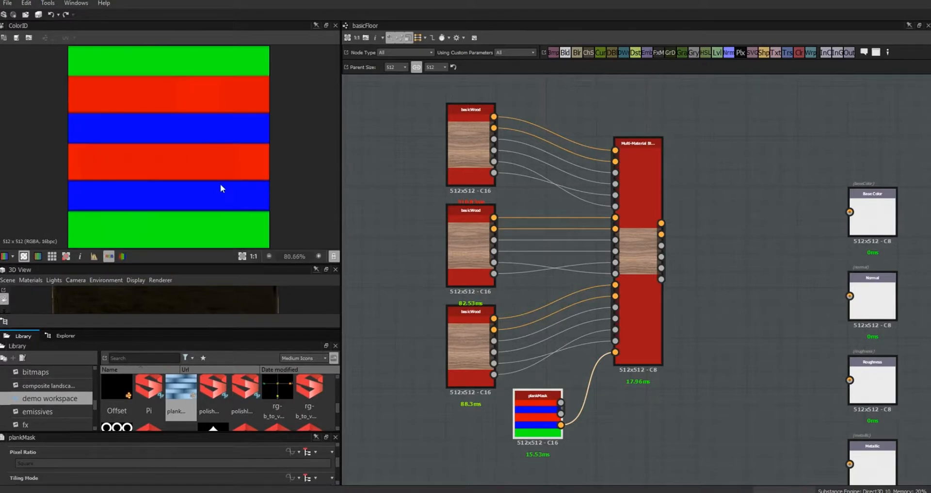
{"action": "scroll", "coordinate": [211, 170], "scroll_direction": "up", "scroll_amount": 2}
{"action": "scroll", "coordinate": [188, 141], "scroll_direction": "down", "scroll_amount": 2}
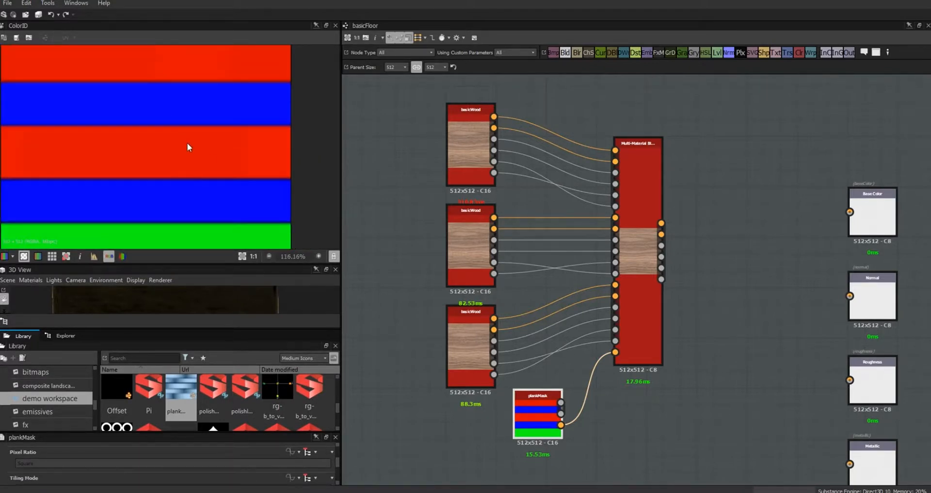
{"action": "mouse_move", "coordinate": [203, 182]}
{"action": "middle_mouse_down"}
{"action": "mouse_move", "coordinate": [229, 164]}
{"action": "mouse_move", "coordinate": [223, 141]}
{"action": "mouse_move", "coordinate": [208, 170]}
{"action": "middle_mouse_up"}
{"action": "scroll", "coordinate": [207, 169], "scroll_direction": "up", "scroll_amount": 1}
{"action": "scroll", "coordinate": [158, 149], "scroll_direction": "down", "scroll_amount": 1}
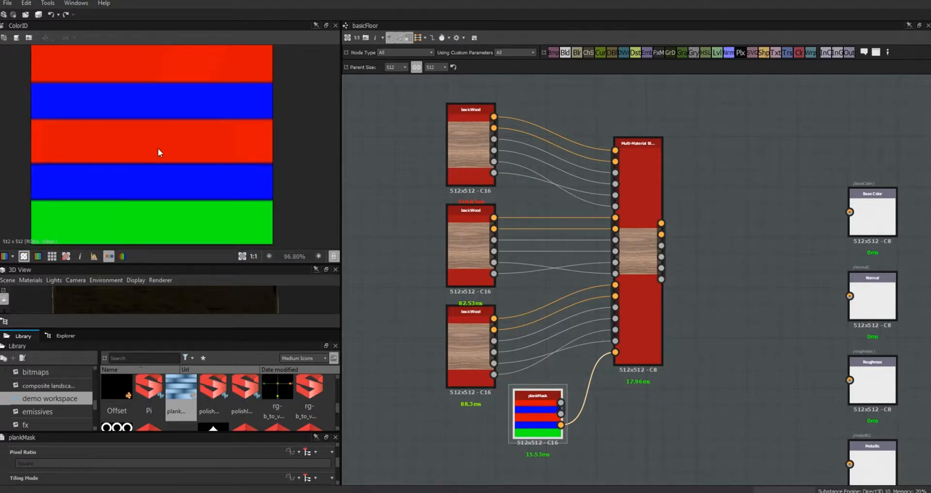
- Set the blend's Material 2 colour by sampling a red stripe of the ColorID map
{"action": "left_click", "coordinate": [642, 337]}
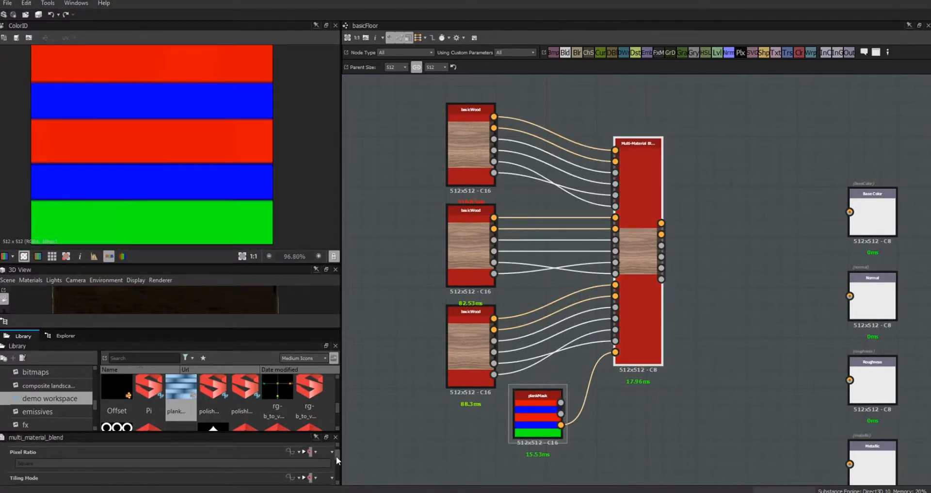
{"action": "scroll", "coordinate": [337, 459], "scroll_direction": "up", "scroll_amount": 5}
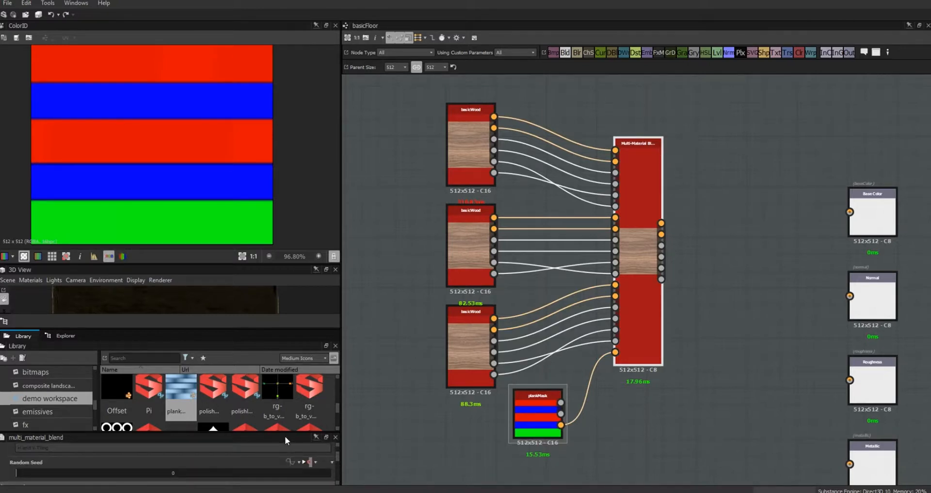
{"action": "left_click_drag", "start_coordinate": [285, 432], "coordinate": [282, 364]}
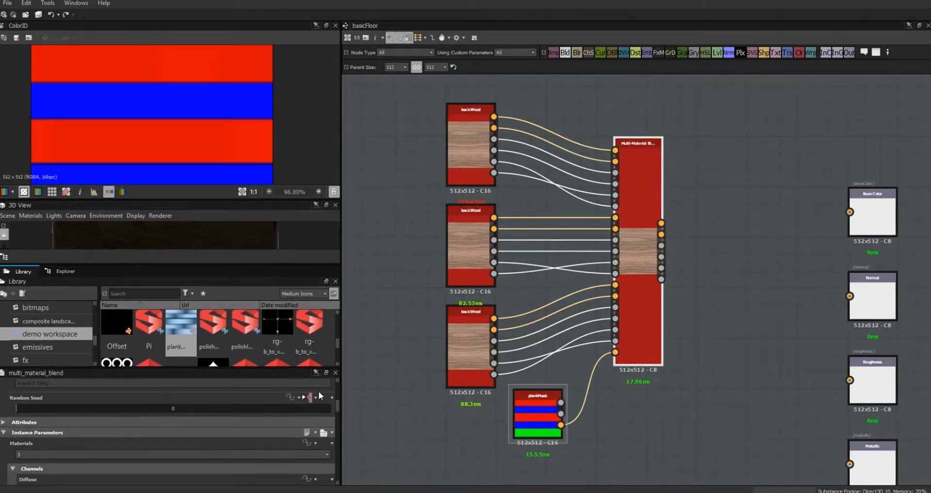
{"action": "left_click_drag", "start_coordinate": [336, 403], "coordinate": [340, 455]}
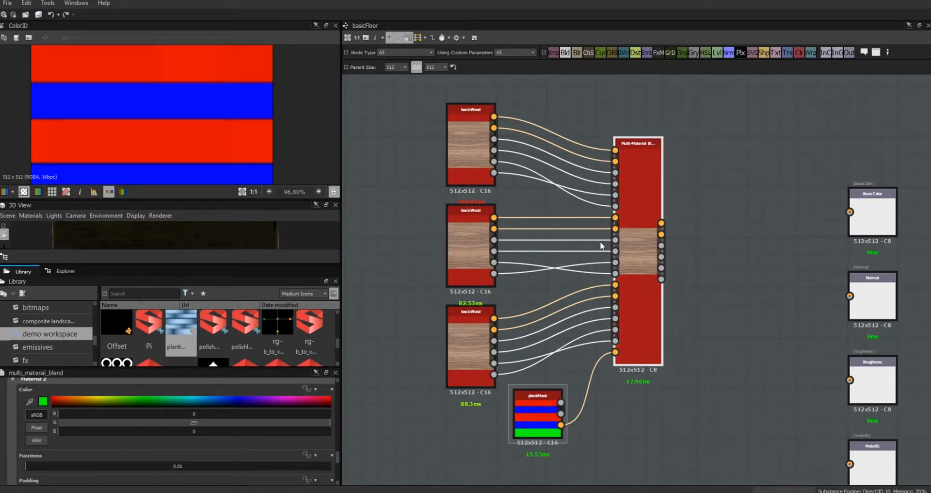
{"action": "left_click", "coordinate": [29, 400]}
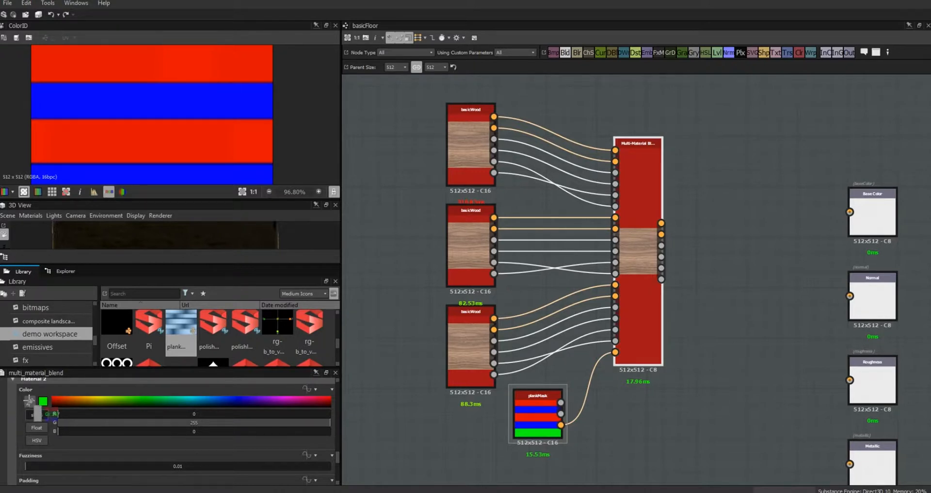
{"action": "left_click", "coordinate": [142, 52]}
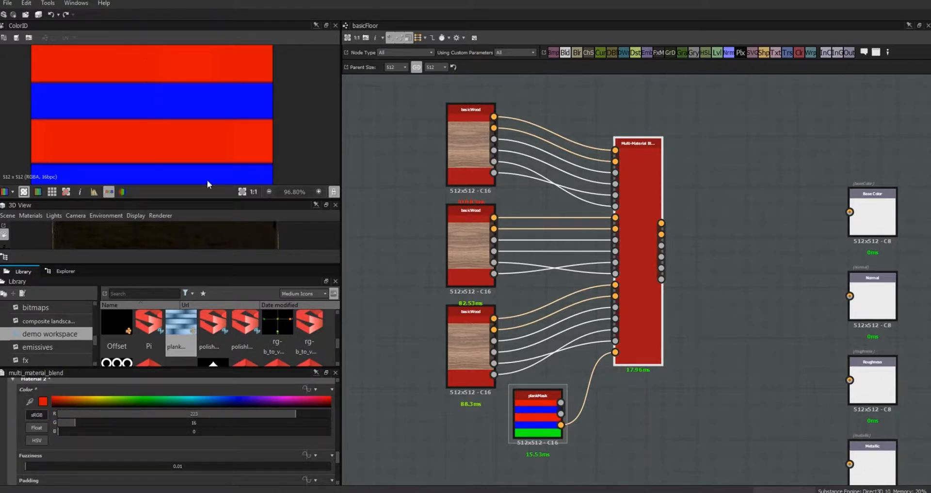
- Set the blend's Material 3 colour by sampling a blue stripe of the ColorID map, and preview the blended base colour
{"action": "left_click_drag", "start_coordinate": [337, 455], "coordinate": [336, 468]}
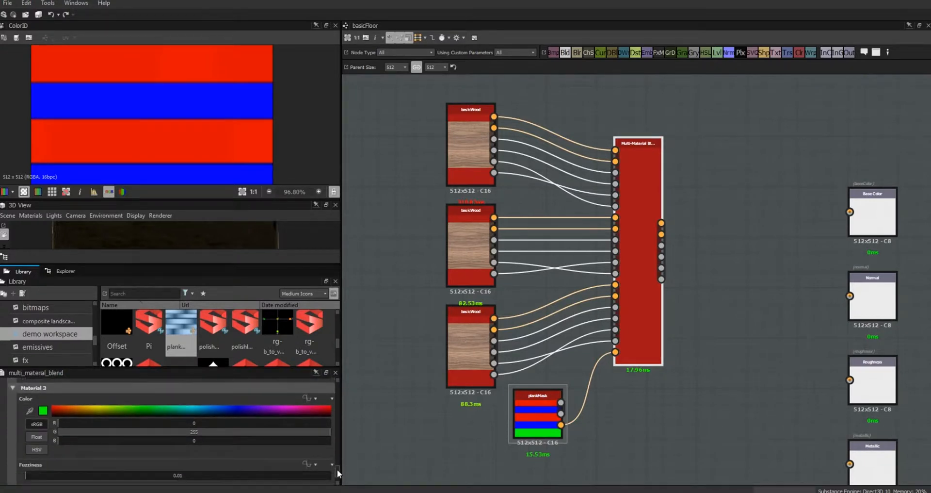
{"action": "left_click", "coordinate": [29, 411]}
{"action": "left_click", "coordinate": [119, 95]}
{"action": "double_click", "coordinate": [636, 245]}
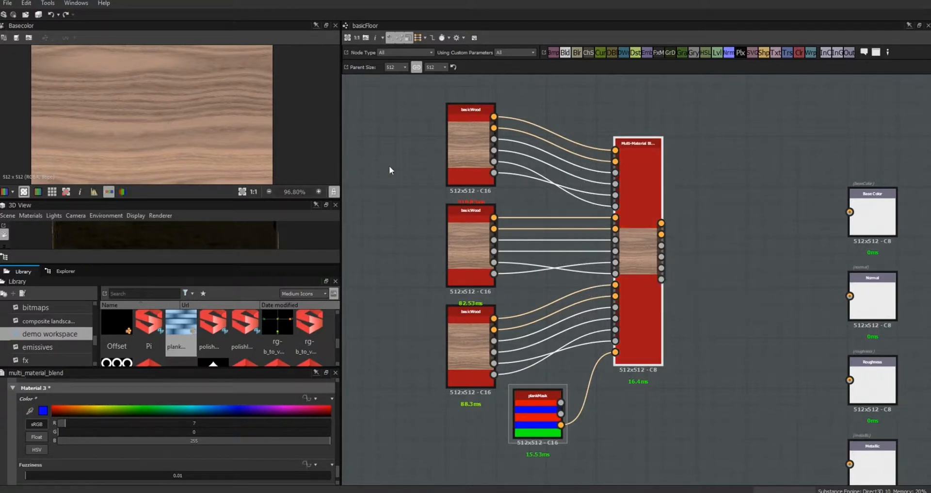
- Set the middle basicWood node's pan to X 0.47 and Y -0.27
{"action": "left_click", "coordinate": [461, 250]}
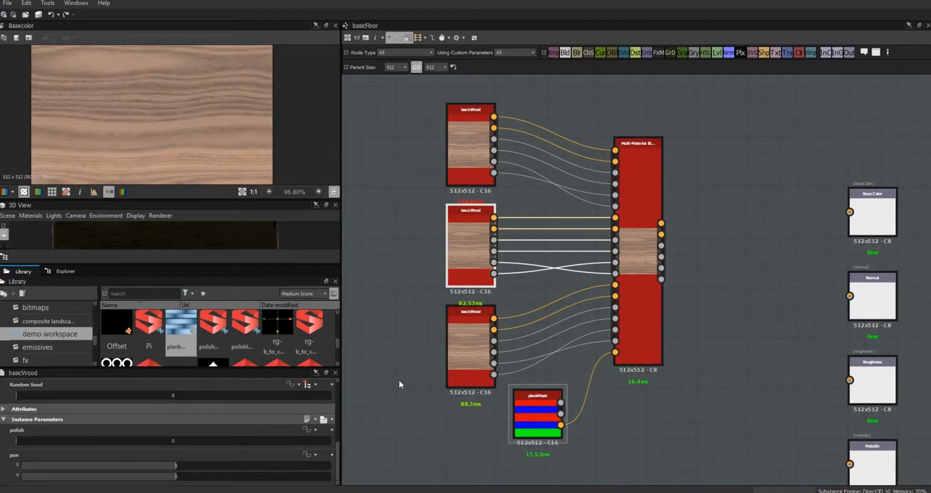
{"action": "left_click_drag", "start_coordinate": [175, 464], "coordinate": [248, 461]}
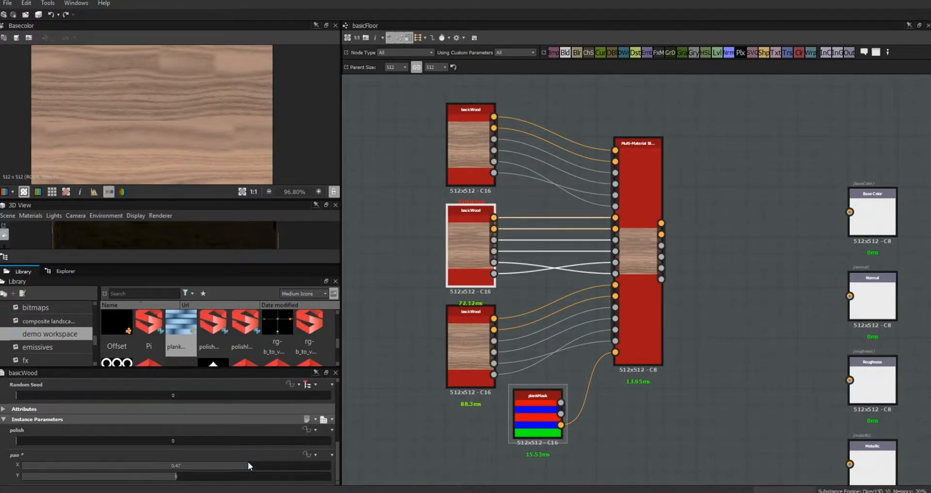
{"action": "left_click_drag", "start_coordinate": [176, 476], "coordinate": [135, 480]}
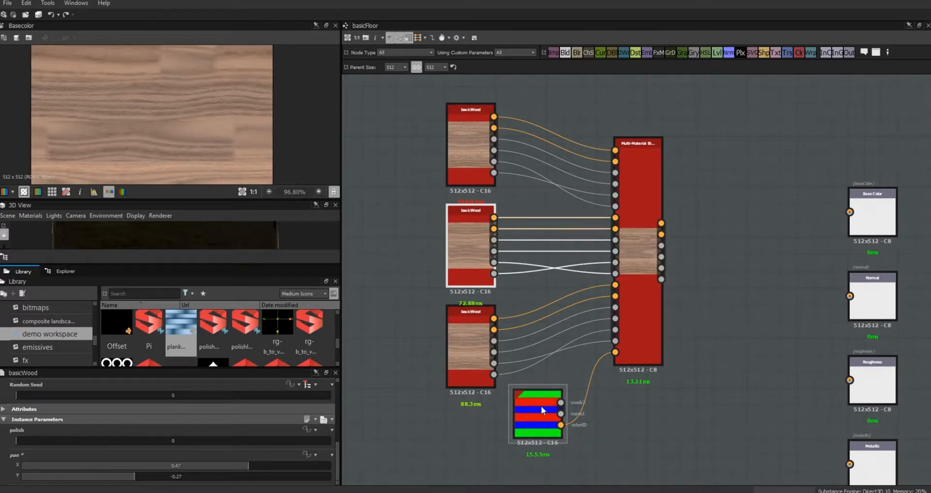
- Set the Multi-Material Blend's Material 2 fuzziness to 0.03, checking the plank seams in an enlarged base colour preview
{"action": "scroll", "coordinate": [238, 150], "scroll_direction": "up", "scroll_amount": 3}
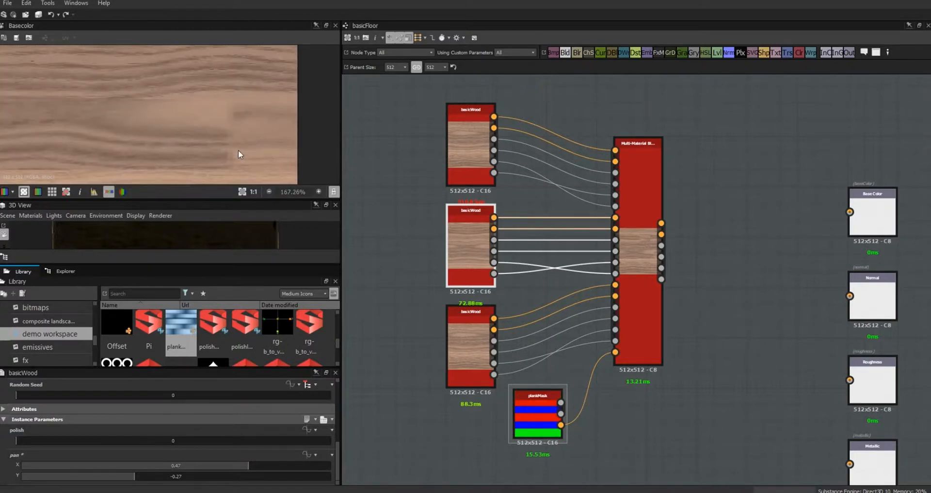
{"action": "scroll", "coordinate": [238, 155], "scroll_direction": "up", "scroll_amount": 1}
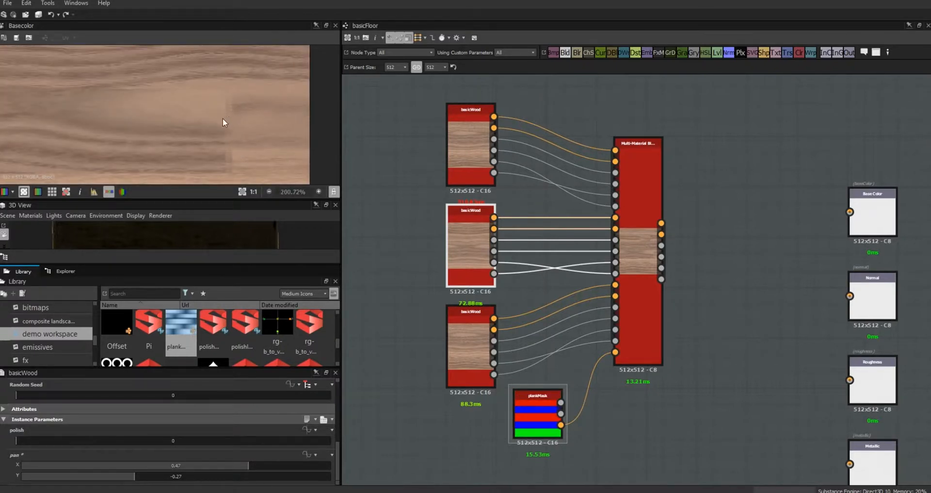
{"action": "left_click", "coordinate": [642, 342]}
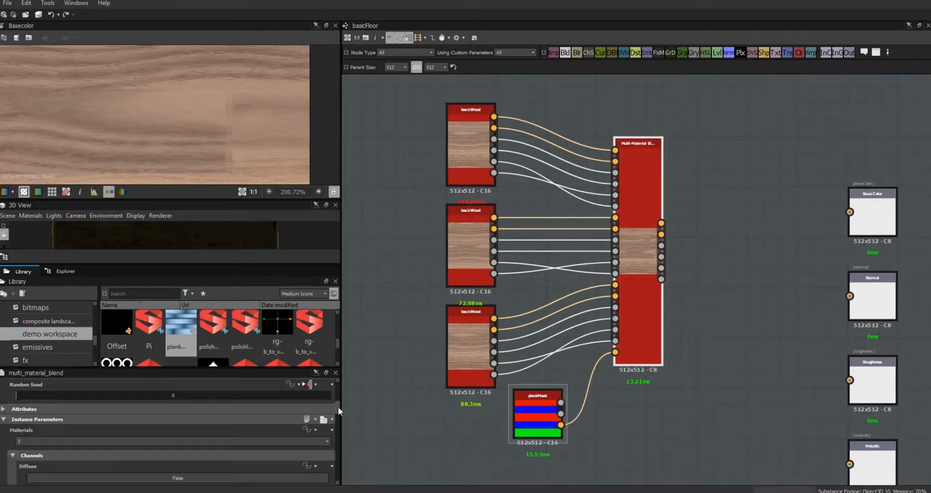
{"action": "left_click_drag", "start_coordinate": [339, 406], "coordinate": [341, 459]}
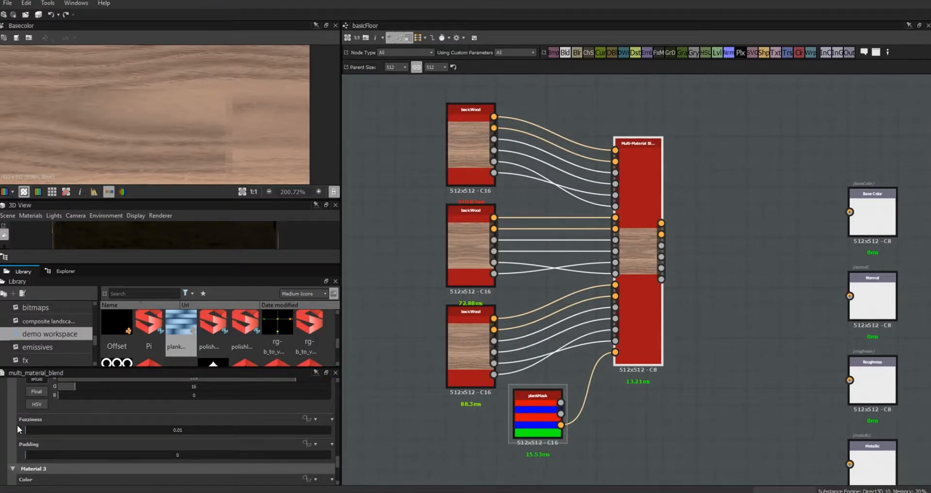
{"action": "left_click_drag", "start_coordinate": [335, 460], "coordinate": [337, 455]}
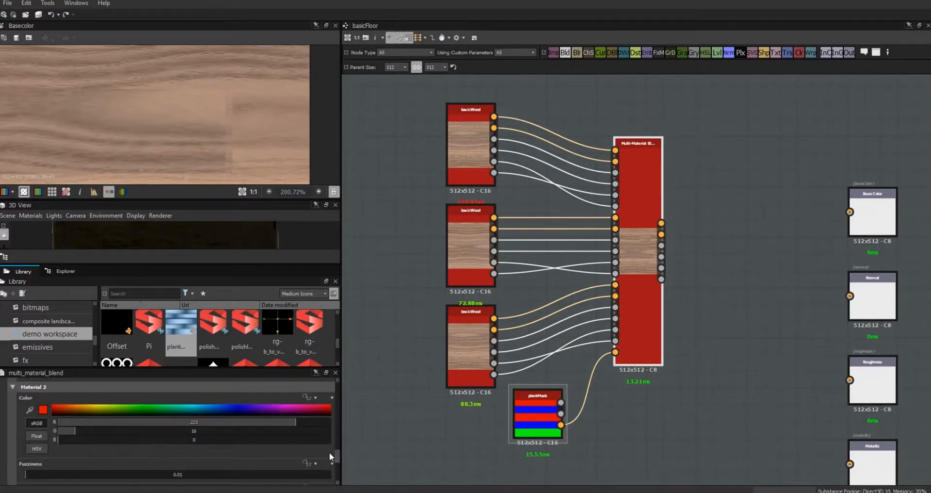
{"action": "left_click_drag", "start_coordinate": [338, 453], "coordinate": [339, 457]}
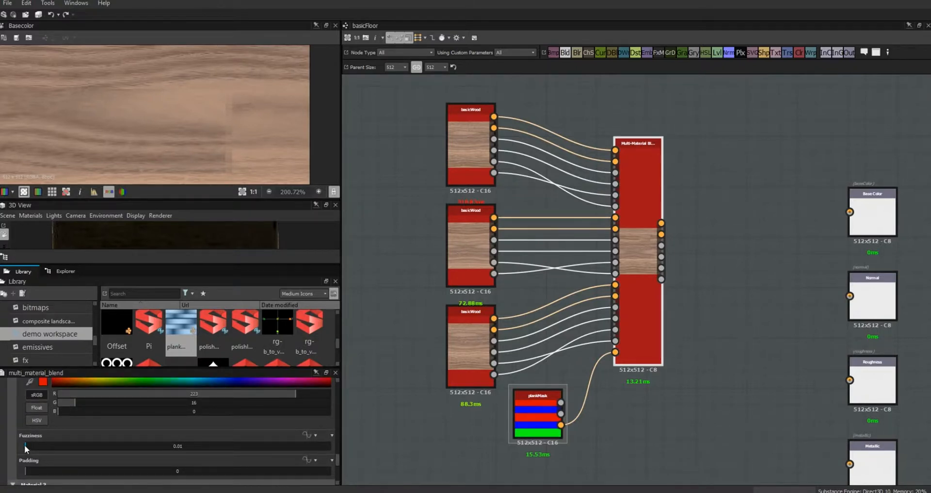
{"action": "left_click_drag", "start_coordinate": [25, 445], "coordinate": [30, 445]}
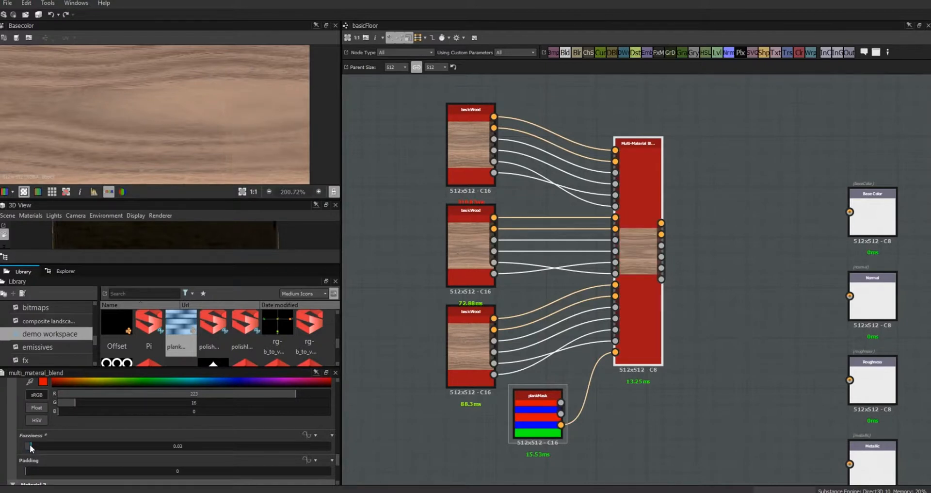
{"action": "left_click_drag", "start_coordinate": [30, 444], "coordinate": [30, 443]}
{"action": "scroll", "coordinate": [233, 130], "scroll_direction": "down", "scroll_amount": 3}
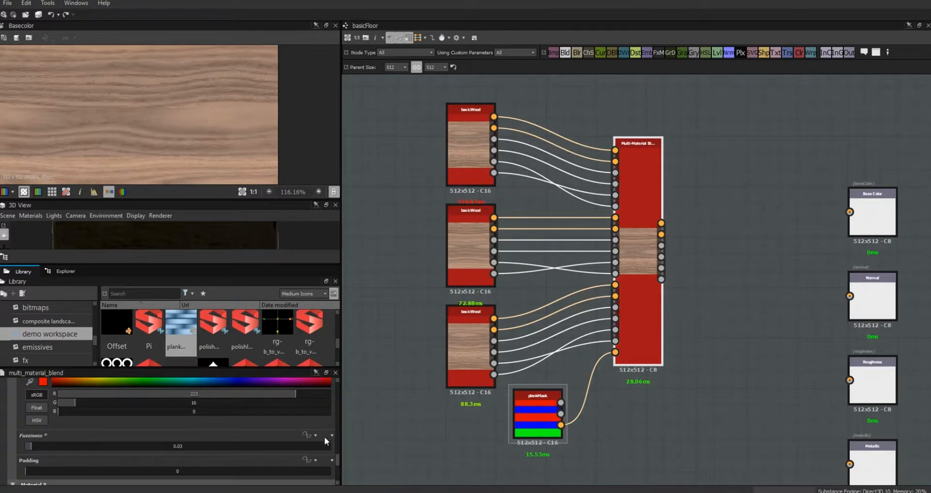
- Set the blend's Material 3 fuzziness to 0.03 and fit the whole base colour texture in the 2D view
{"action": "scroll", "coordinate": [218, 125], "scroll_direction": "up", "scroll_amount": 3}
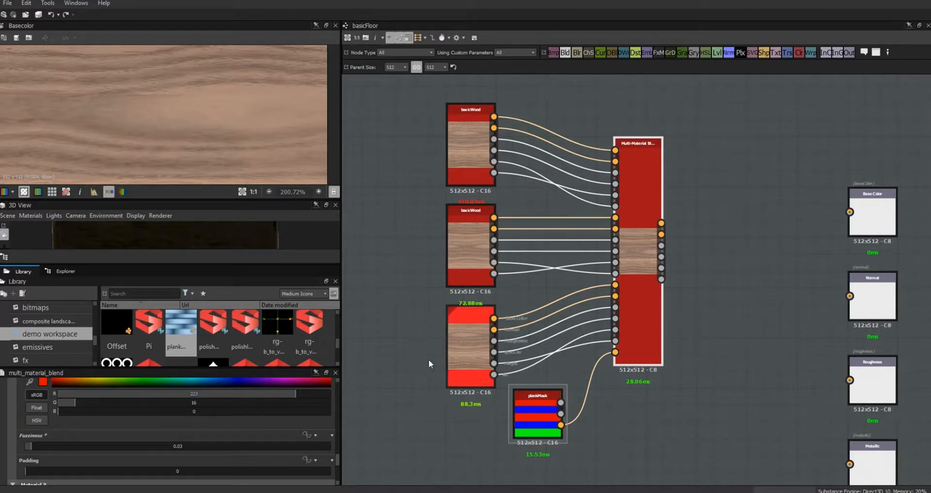
{"action": "left_click_drag", "start_coordinate": [339, 458], "coordinate": [347, 481]}
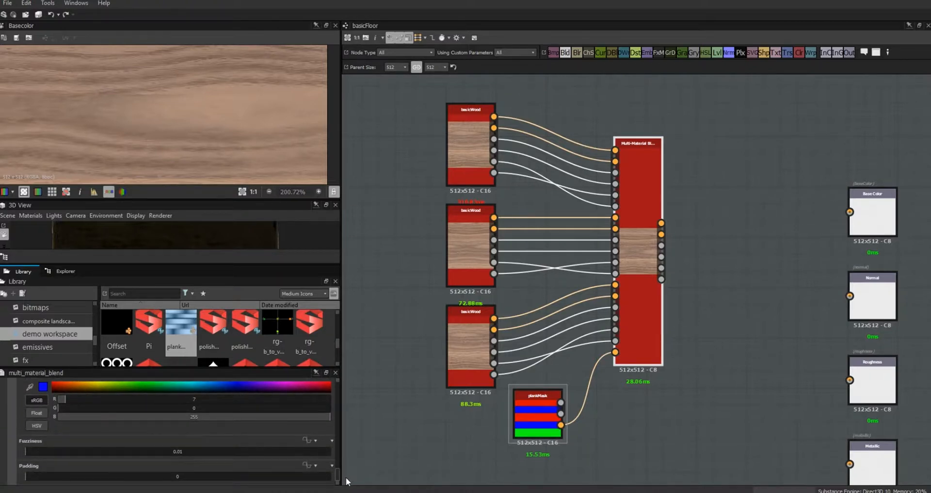
{"action": "double_click", "coordinate": [177, 452]}
{"action": "key", "text": "Return"}
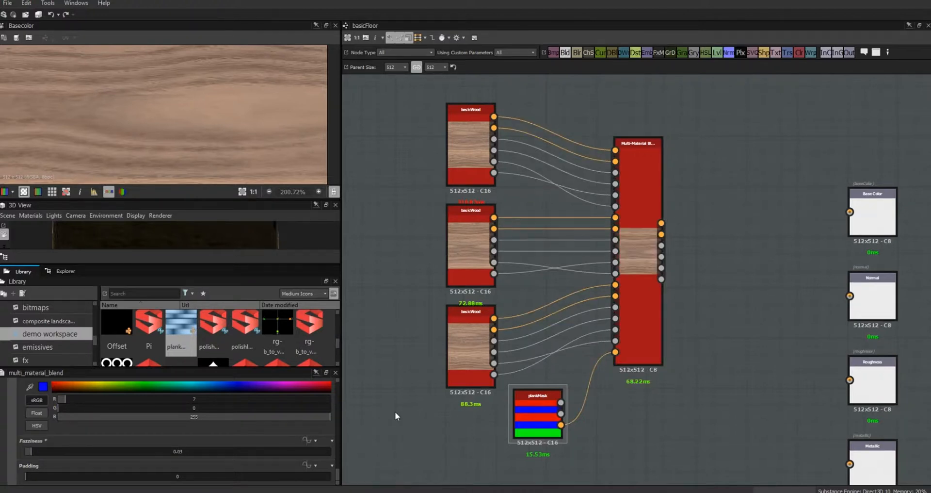
{"action": "left_click", "coordinate": [242, 192]}
{"action": "scroll", "coordinate": [242, 116], "scroll_direction": "down", "scroll_amount": 1}
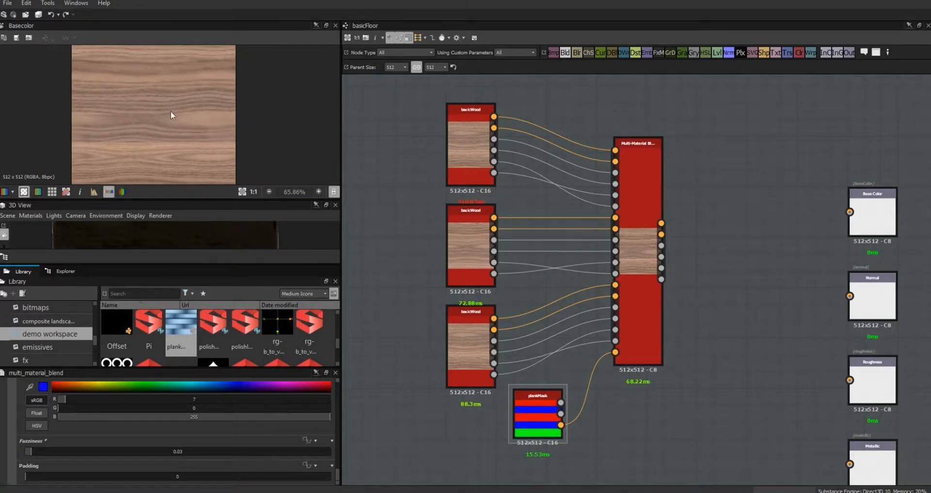
- Set the third basicWood node's pan to X 0.43 and Y -0.16
{"action": "left_click", "coordinate": [469, 344]}
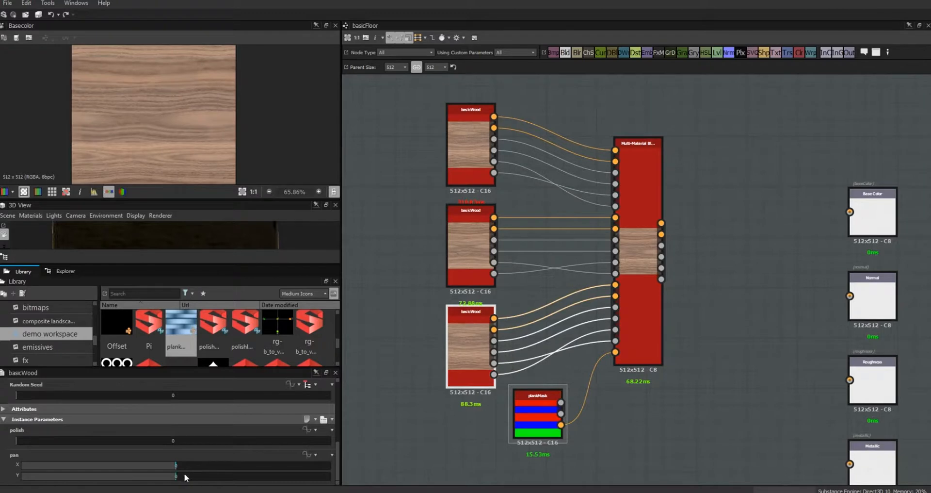
{"action": "left_click_drag", "start_coordinate": [176, 465], "coordinate": [241, 465]}
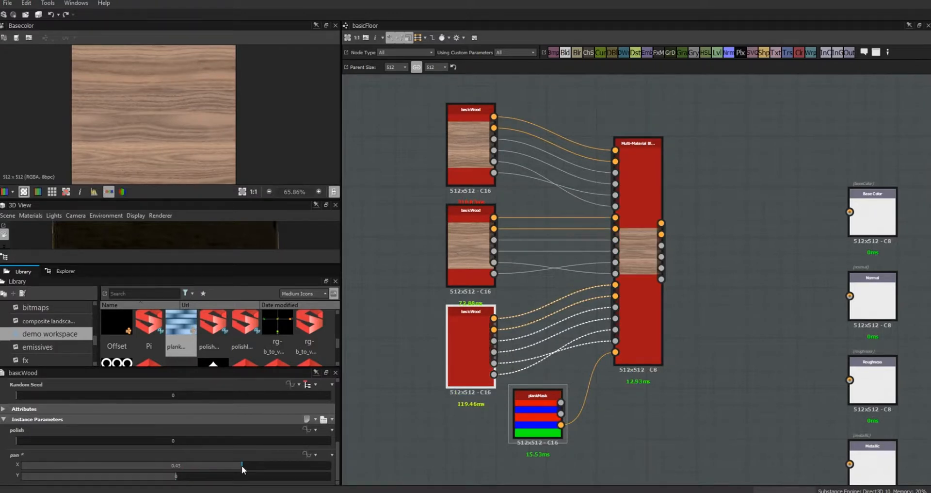
{"action": "left_click_drag", "start_coordinate": [177, 477], "coordinate": [151, 480]}
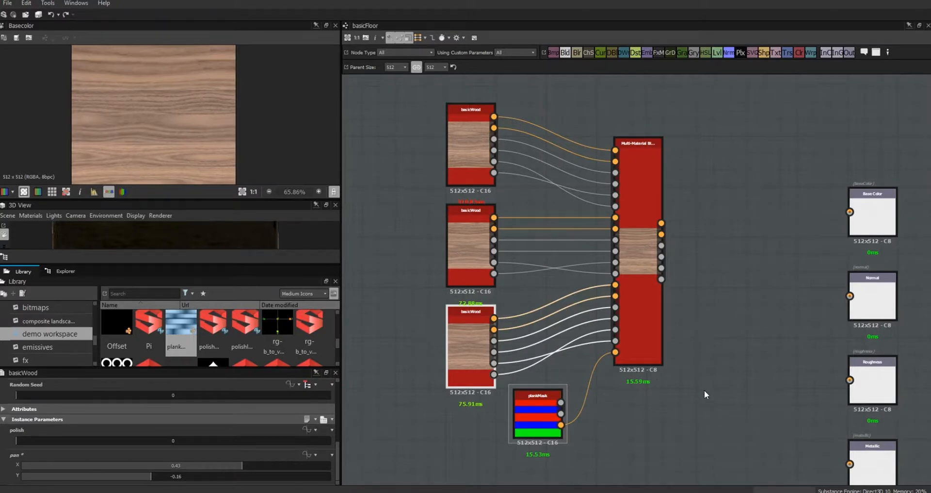
- Check plankMask's parameters and expose the first basicWood node's polish parameter as a graph input named polish
{"action": "left_click", "coordinate": [534, 415]}
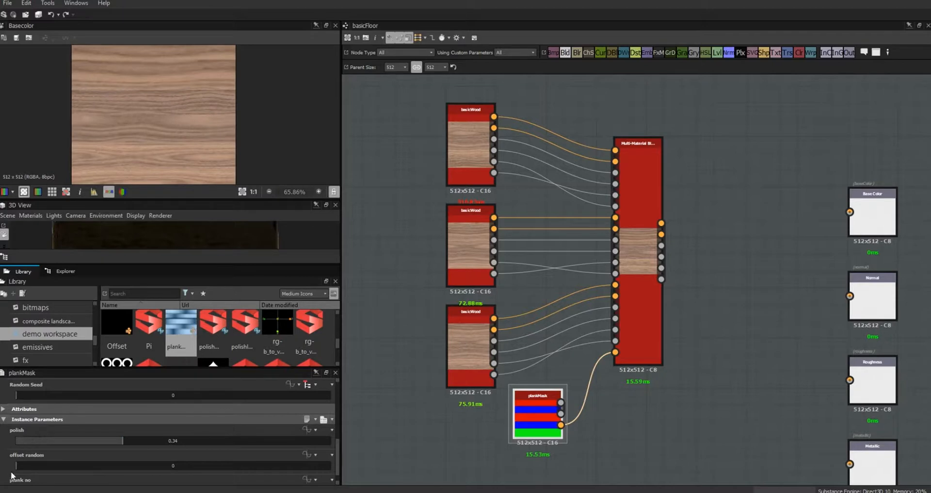
{"action": "left_click_drag", "start_coordinate": [339, 462], "coordinate": [338, 474]}
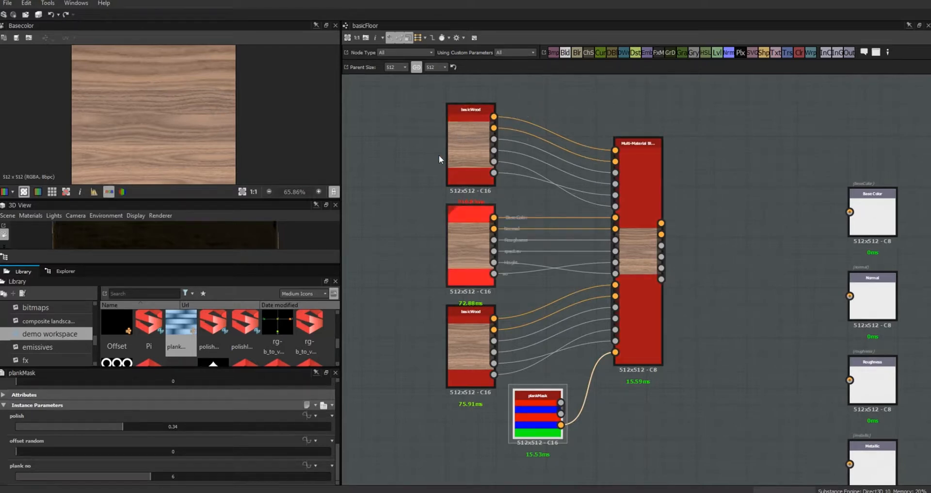
{"action": "left_click", "coordinate": [461, 139]}
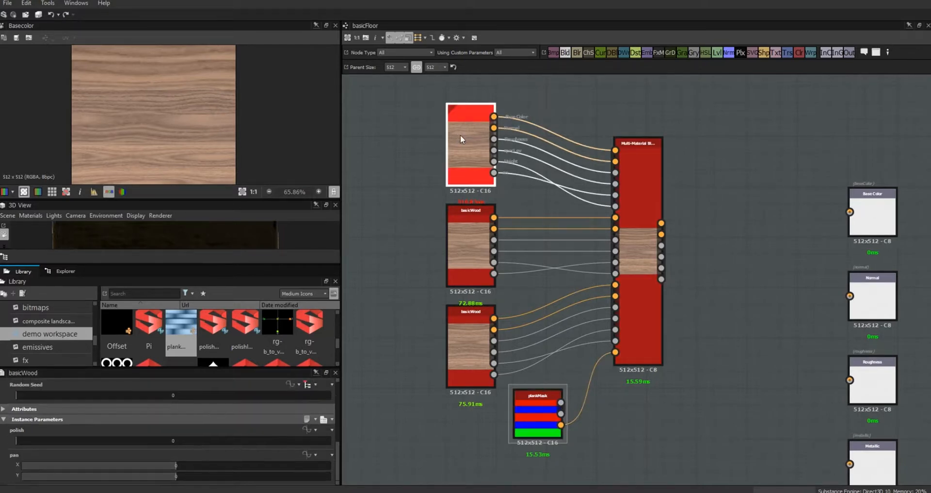
{"action": "left_click", "coordinate": [316, 431]}
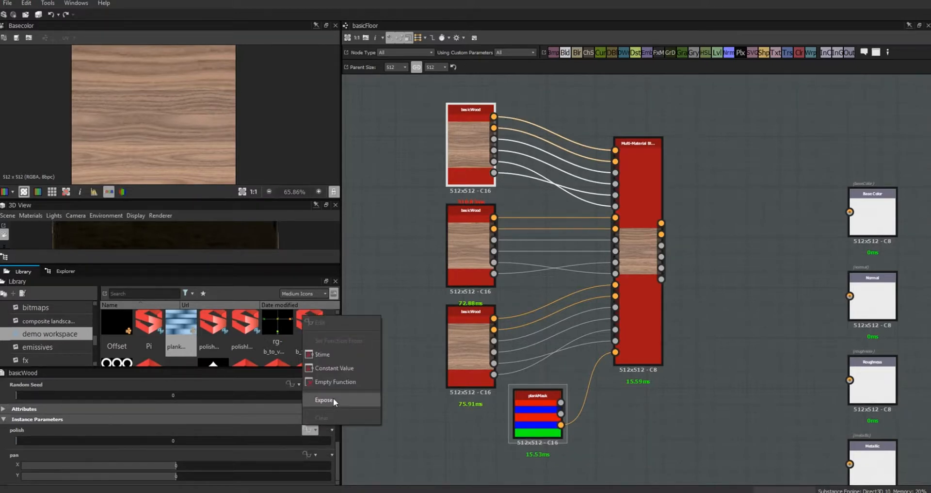
{"action": "left_click", "coordinate": [333, 398]}
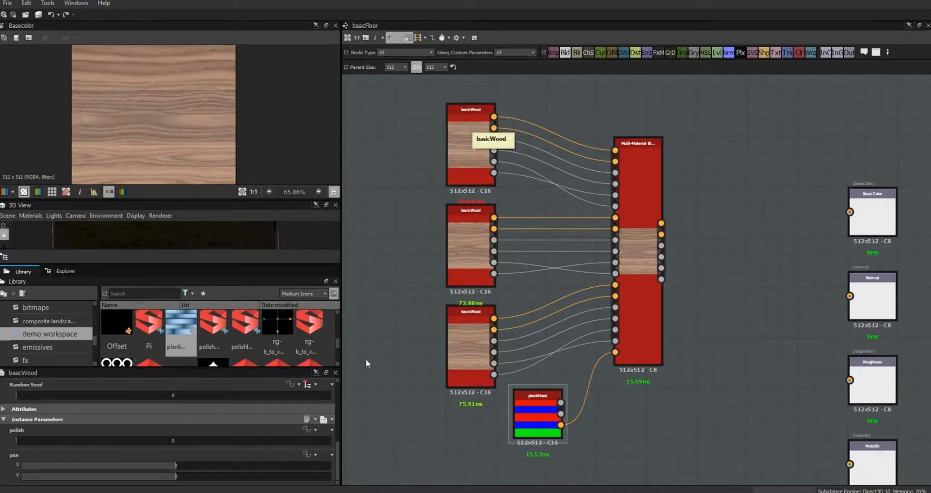
{"action": "left_click", "coordinate": [312, 430]}
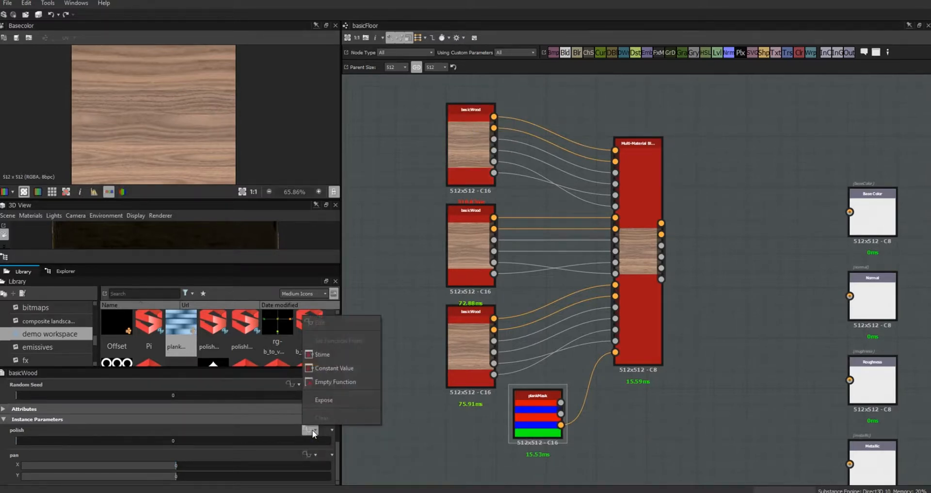
{"action": "left_click", "coordinate": [326, 399]}
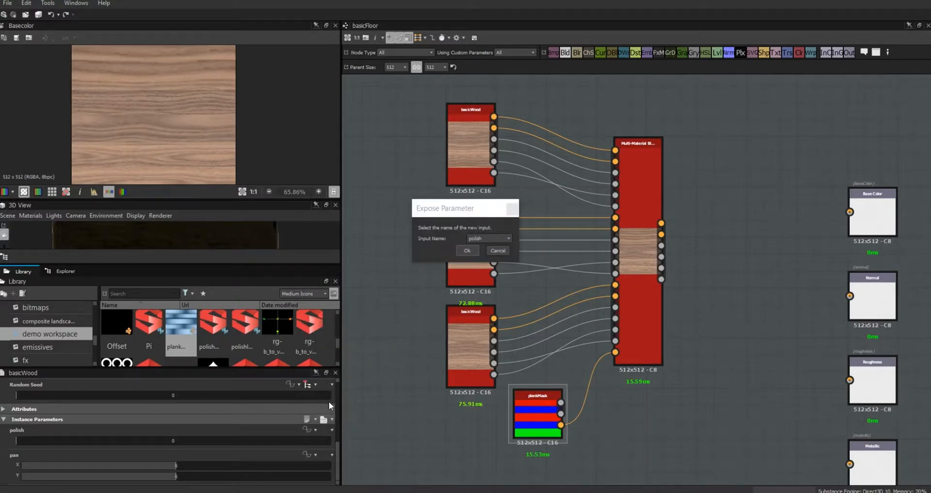
- Examine the polish input's identifier and type settings in the basicFloor graph's input parameters
{"action": "double_click", "coordinate": [377, 412]}
{"action": "left_click_drag", "start_coordinate": [338, 456], "coordinate": [339, 461]}
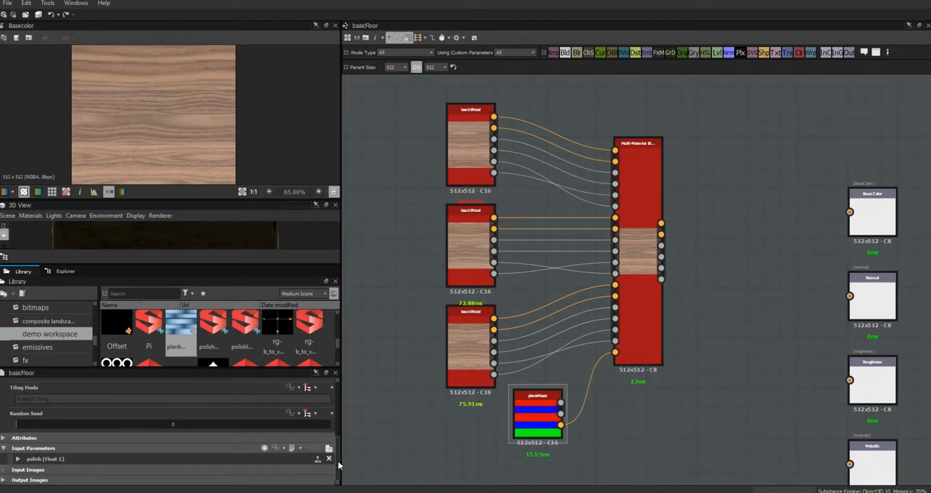
{"action": "left_click", "coordinate": [18, 459]}
{"action": "left_click_drag", "start_coordinate": [338, 429], "coordinate": [355, 438]}
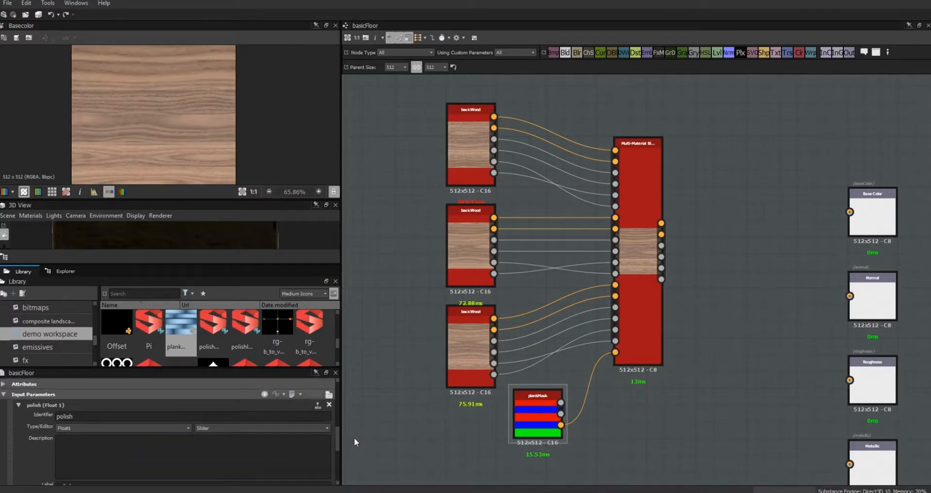
{"action": "left_click", "coordinate": [20, 404]}
- Link the polish parameters of the second and third basicWood nodes to the graph's polish input
{"action": "left_click", "coordinate": [474, 255]}
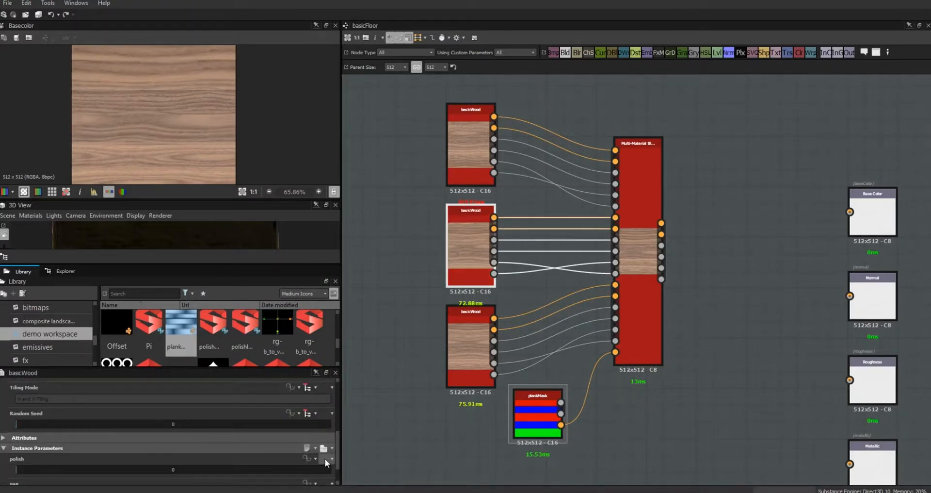
{"action": "left_click", "coordinate": [327, 459]}
{"action": "left_click", "coordinate": [467, 356]}
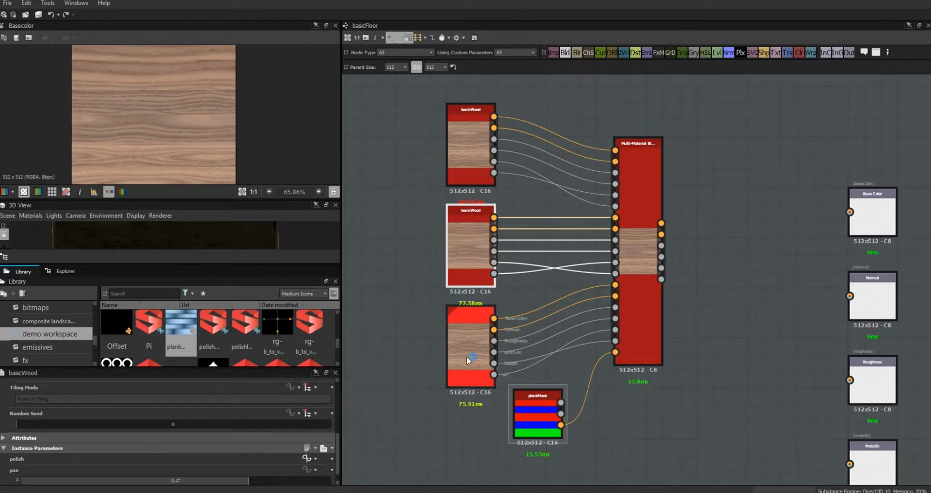
{"action": "left_click", "coordinate": [316, 459]}
{"action": "left_click", "coordinate": [342, 369]}
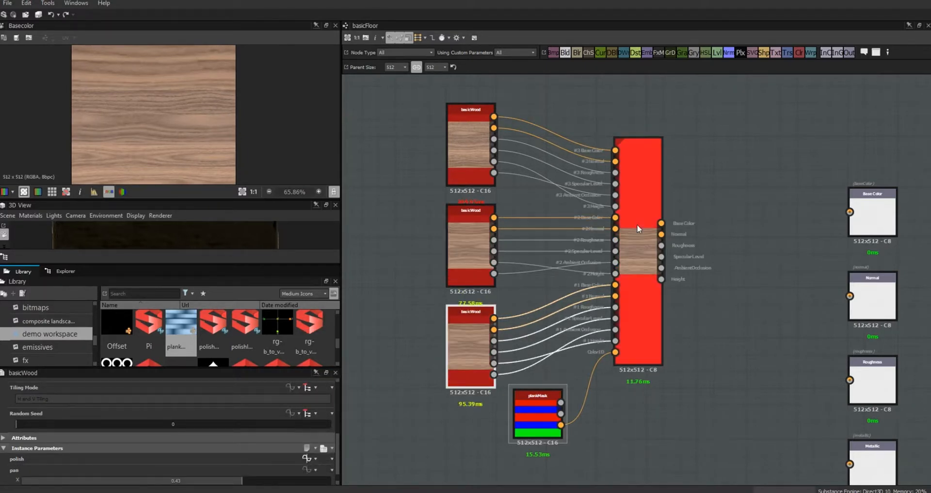
- Link plankMask's polish parameter to the graph's polish input
{"action": "left_click", "coordinate": [532, 426]}
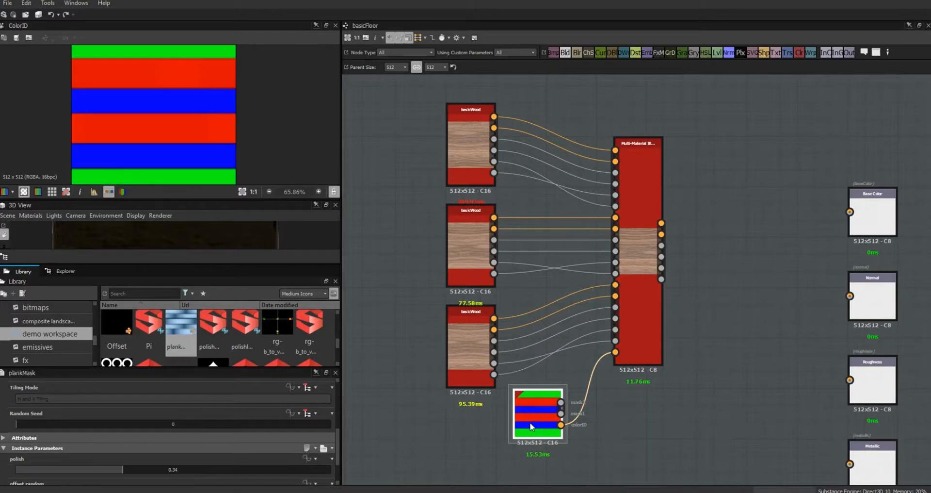
{"action": "left_click", "coordinate": [316, 459]}
{"action": "left_click", "coordinate": [341, 370]}
{"action": "scroll", "coordinate": [34, 478], "scroll_direction": "down", "scroll_amount": 3}
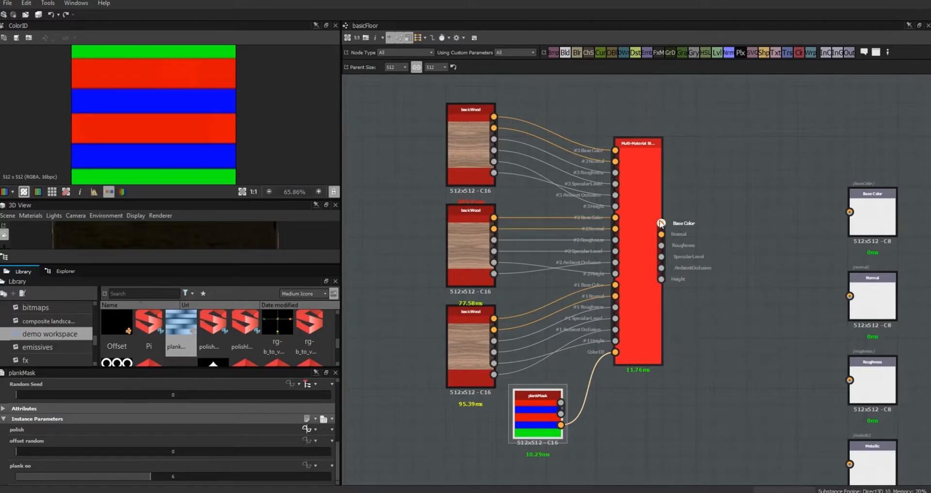
- Connect the blend's base colour, normal, roughness and height outputs to the matching graph output nodes
{"action": "left_click_drag", "start_coordinate": [662, 223], "coordinate": [842, 235], "text": "shift"}
{"action": "middle_click_drag", "start_coordinate": [806, 352], "coordinate": [686, 238]}
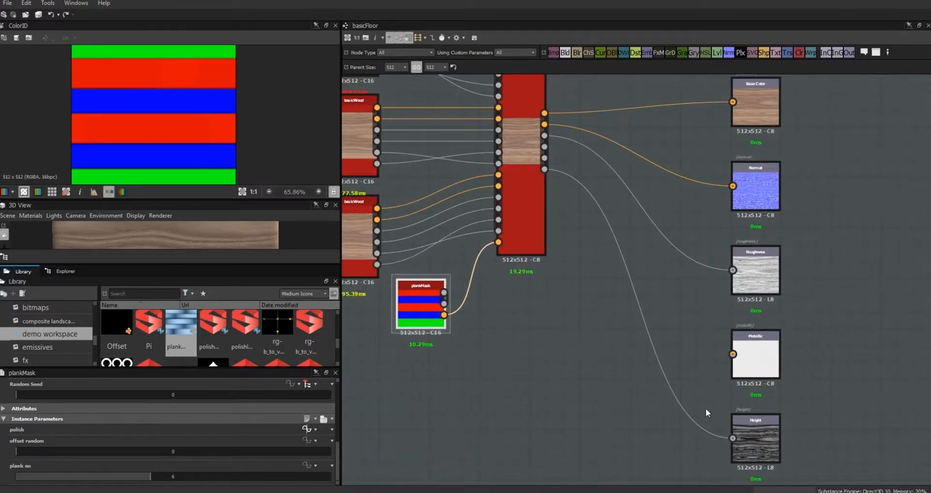
{"action": "middle_click_drag", "start_coordinate": [661, 337], "coordinate": [599, 349]}
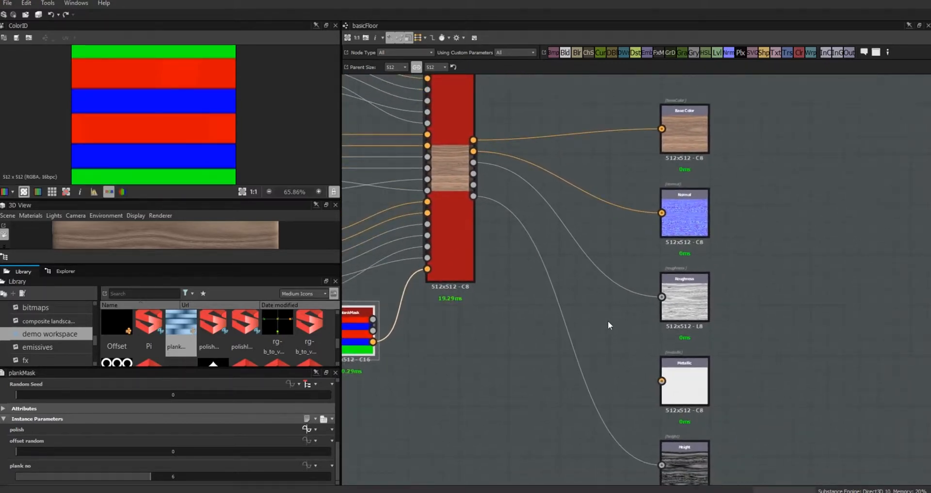
- Change the Metallic output node's usage to specularLevel
{"action": "middle_click_drag", "start_coordinate": [711, 239], "coordinate": [703, 319]}
{"action": "middle_click_drag", "start_coordinate": [720, 365], "coordinate": [705, 170]}
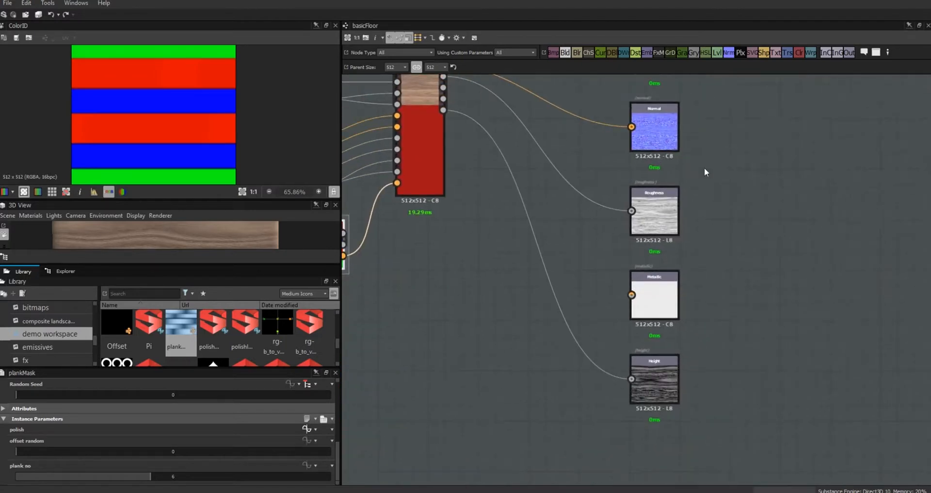
{"action": "left_click", "coordinate": [650, 303]}
{"action": "left_click", "coordinate": [304, 432]}
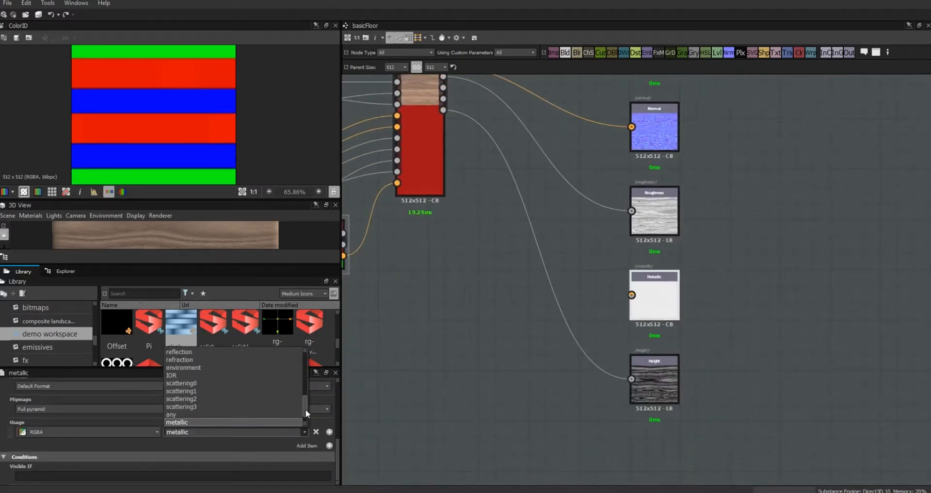
{"action": "left_click_drag", "start_coordinate": [304, 407], "coordinate": [310, 389]}
{"action": "left_click", "coordinate": [224, 357]}
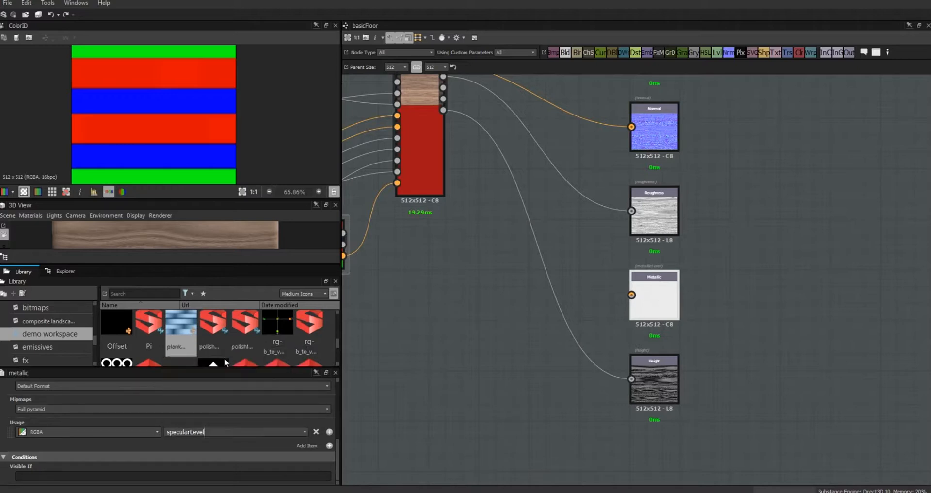
- Rename the Metallic output's identifier to specLev and label to specLevel, and connect the Multi-Material Blend's specular level output to it
{"action": "left_click_drag", "start_coordinate": [337, 455], "coordinate": [339, 402]}
{"action": "double_click", "coordinate": [27, 444]}
{"action": "type", "text": "spec"}
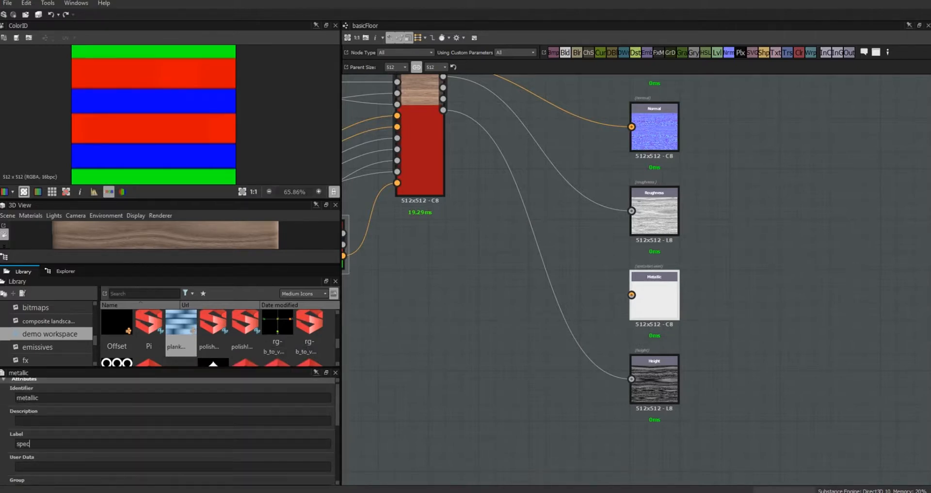
{"action": "left_click_drag", "start_coordinate": [40, 398], "coordinate": [4, 399]}
{"action": "type", "text": "spe"}
{"action": "left_click", "coordinate": [517, 427]}
{"action": "left_click_drag", "start_coordinate": [443, 87], "coordinate": [631, 295]}
- Add an output node above Base Color and set its identifier and label to ao
{"action": "middle_click_drag", "start_coordinate": [576, 340], "coordinate": [581, 469]}
{"action": "right_click", "coordinate": [648, 100]}
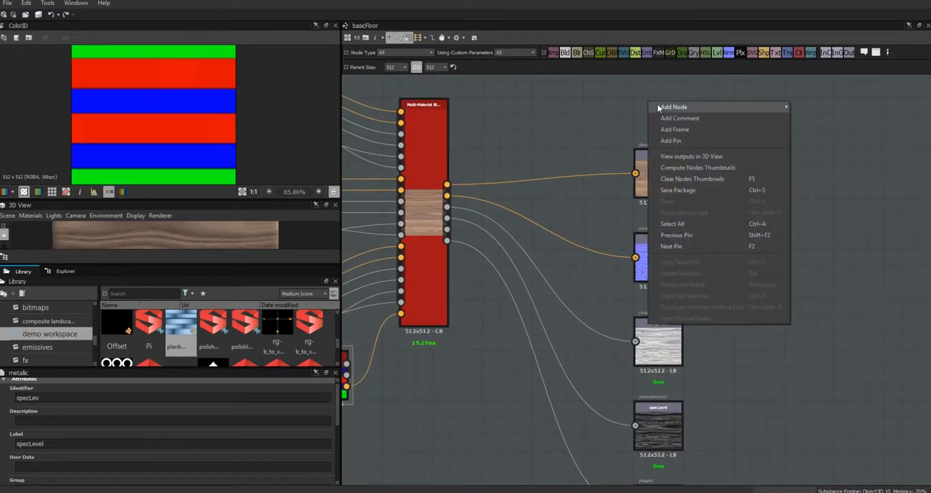
{"action": "mouse_move", "coordinate": [658, 106]}
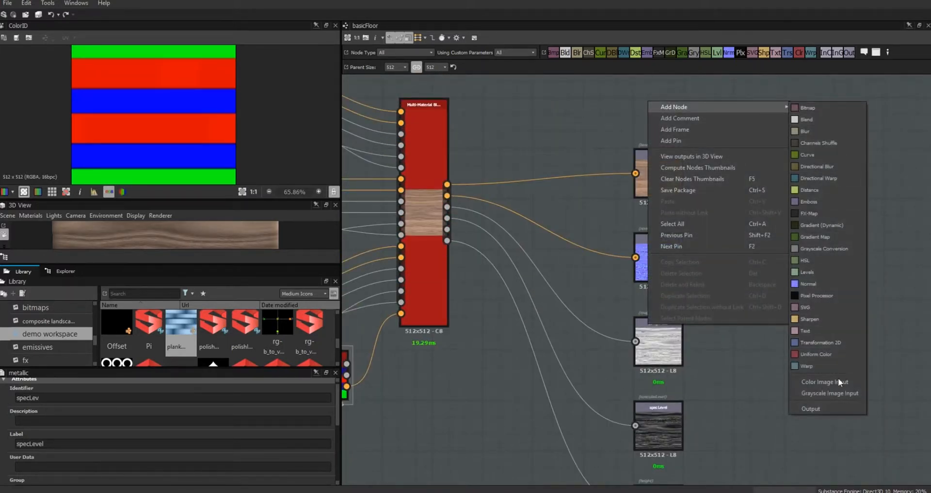
{"action": "left_click", "coordinate": [842, 408]}
{"action": "left_click_drag", "start_coordinate": [653, 107], "coordinate": [664, 94]}
{"action": "double_click", "coordinate": [69, 397]}
{"action": "type", "text": "ao"}
{"action": "key", "text": "Tab"}
{"action": "key", "text": "Tab"}
{"action": "type", "text": "ao"}
- Set the ao output's usage to ambientOcclusion and connect the Multi-Material Blend's ambient occlusion output to it
{"action": "scroll", "coordinate": [337, 423], "scroll_direction": "down", "scroll_amount": 5}
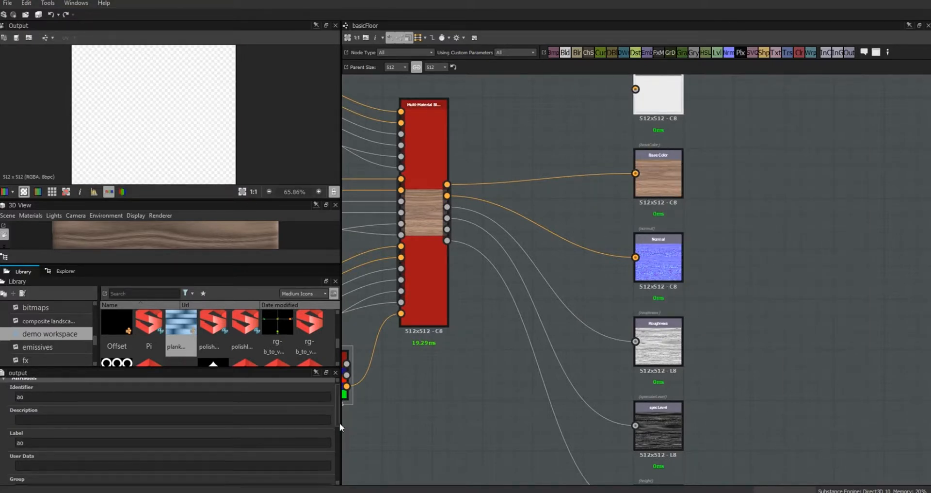
{"action": "left_click", "coordinate": [303, 443]}
{"action": "left_click", "coordinate": [288, 481]}
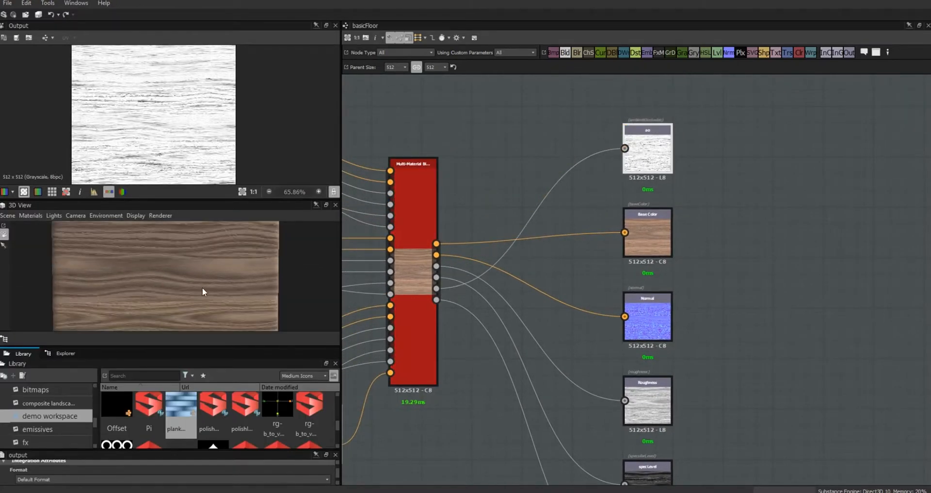
{"action": "left_click_drag", "start_coordinate": [202, 291], "coordinate": [156, 301]}
{"action": "mouse_move", "coordinate": [252, 304]}
{"action": "left_mouse_down"}
{"action": "mouse_move", "coordinate": [159, 282]}
{"action": "mouse_move", "coordinate": [134, 295]}
{"action": "mouse_move", "coordinate": [290, 287]}
{"action": "mouse_move", "coordinate": [234, 276]}
{"action": "mouse_move", "coordinate": [260, 302]}
{"action": "left_mouse_up"}
- Move the basicWood, Multi-Material Blend and plankMask nodes away from the output nodes, placing plankMask lower beneath the wood nodes
{"action": "scroll", "coordinate": [520, 395], "scroll_direction": "down", "scroll_amount": 5}
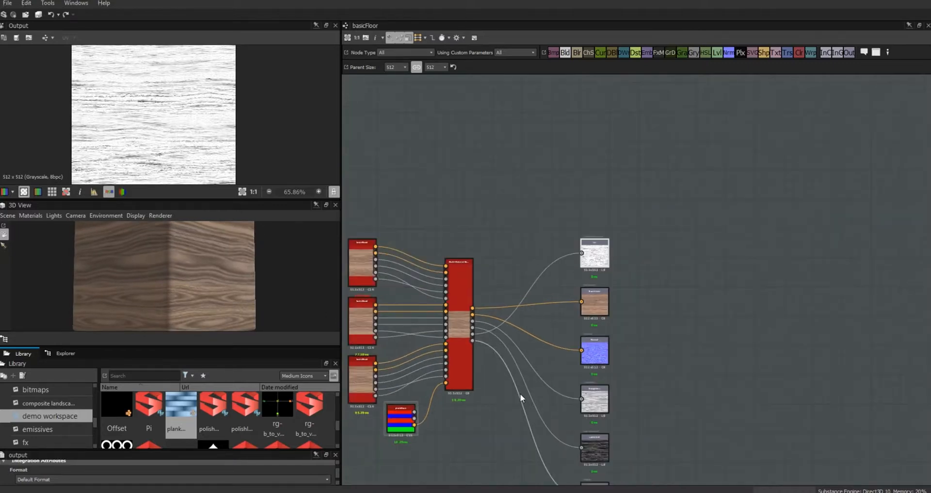
{"action": "middle_click_drag", "start_coordinate": [520, 394], "coordinate": [724, 310]}
{"action": "left_click_drag", "start_coordinate": [515, 164], "coordinate": [686, 388]}
{"action": "key", "text": "f"}
{"action": "scroll", "coordinate": [567, 375], "scroll_direction": "up", "scroll_amount": 3}
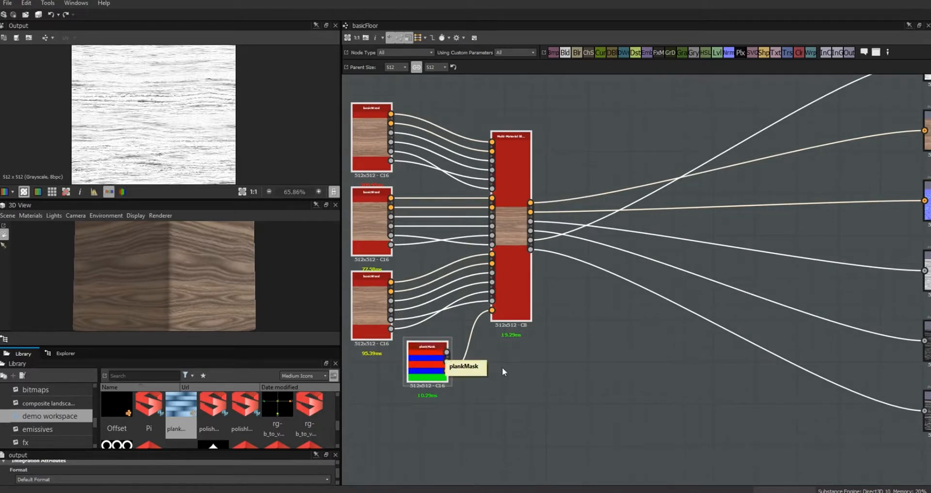
{"action": "left_click_drag", "start_coordinate": [432, 371], "coordinate": [418, 377]}
{"action": "left_click_drag", "start_coordinate": [418, 377], "coordinate": [404, 433]}
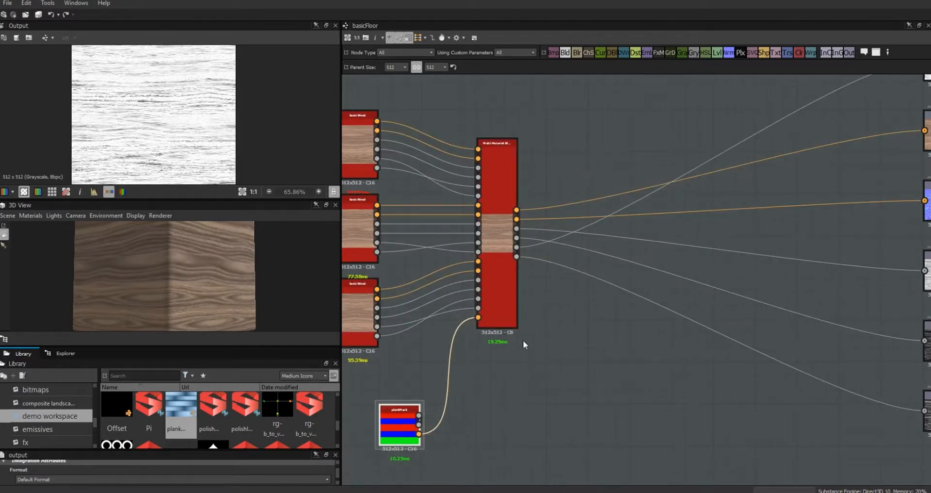
- Reorder the output nodes so Height sits directly below Normal and ao sits at the end of the column
{"action": "scroll", "coordinate": [570, 350], "scroll_direction": "down", "scroll_amount": 3}
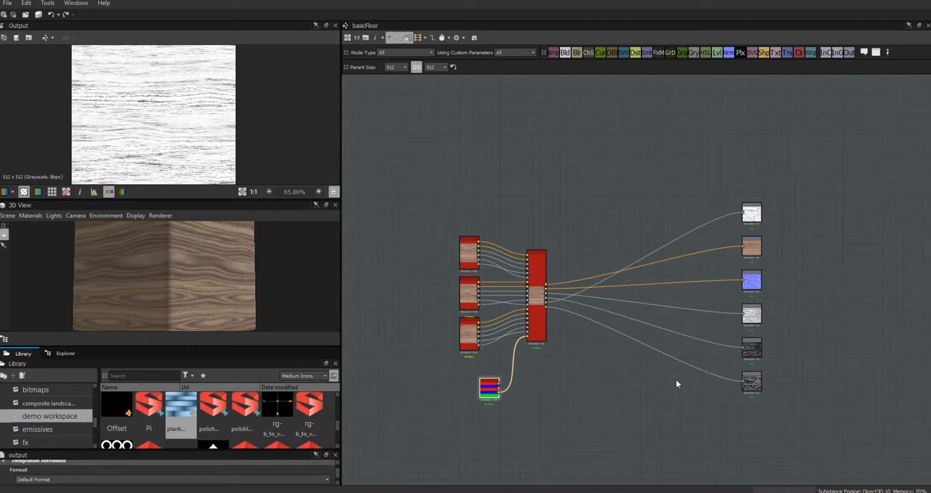
{"action": "scroll", "coordinate": [686, 178], "scroll_direction": "down", "scroll_amount": 1}
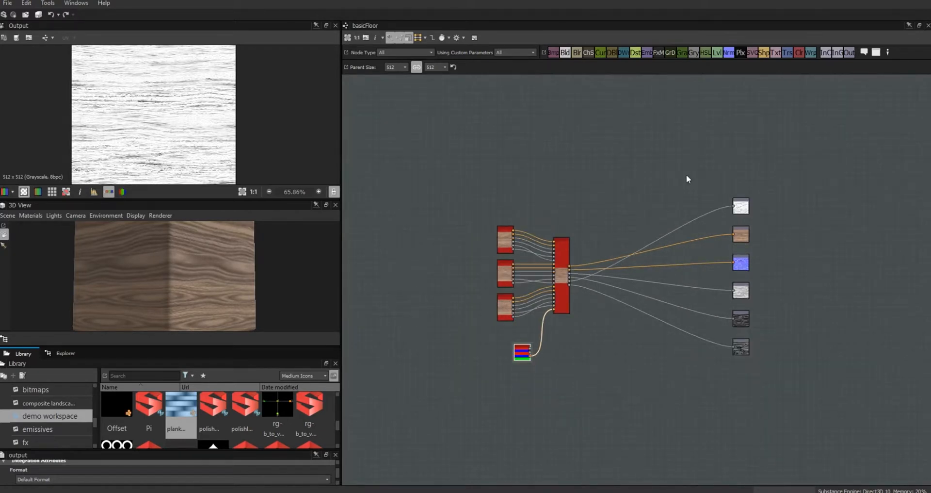
{"action": "key", "text": "alt"}
{"action": "left_click_drag", "start_coordinate": [743, 206], "coordinate": [745, 357]}
{"action": "scroll", "coordinate": [767, 342], "scroll_direction": "up", "scroll_amount": 4}
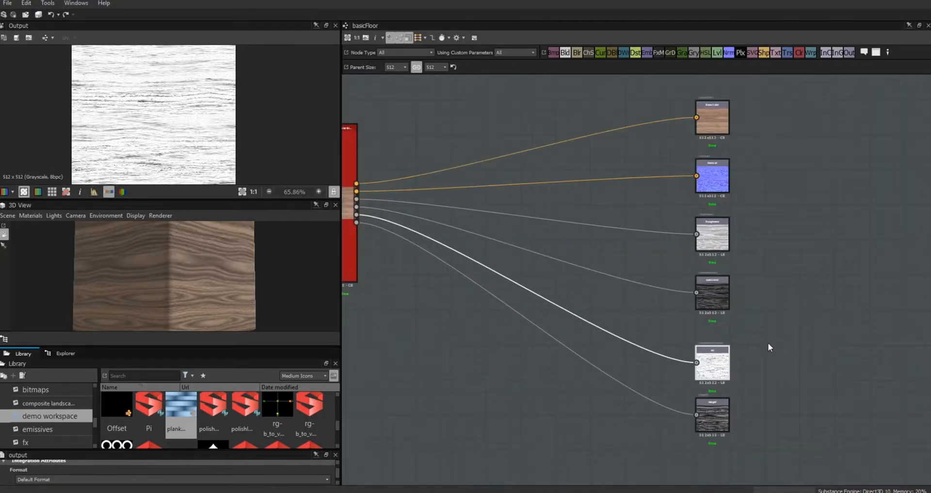
{"action": "left_click_drag", "start_coordinate": [708, 416], "coordinate": [768, 212]}
{"action": "left_click_drag", "start_coordinate": [754, 245], "coordinate": [704, 364]}
{"action": "left_click_drag", "start_coordinate": [707, 247], "coordinate": [707, 321]}
{"action": "left_click_drag", "start_coordinate": [770, 218], "coordinate": [714, 238]}
- Add a Blend node with an HSL node feeding its background, and connect the Multi-Material Blend's base colour to the HSL
{"action": "middle_click_drag", "start_coordinate": [566, 319], "coordinate": [631, 360]}
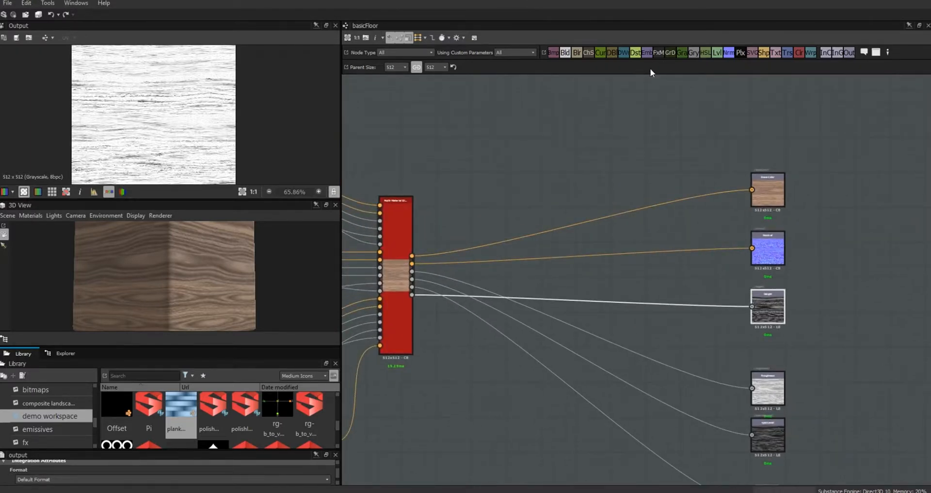
{"action": "left_click_drag", "start_coordinate": [674, 141], "coordinate": [674, 140]}
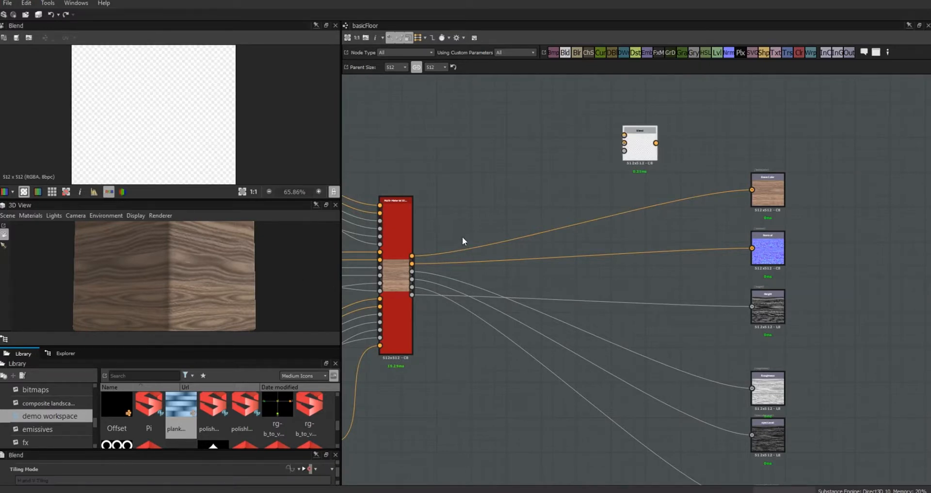
{"action": "left_click_drag", "start_coordinate": [709, 54], "coordinate": [624, 143]}
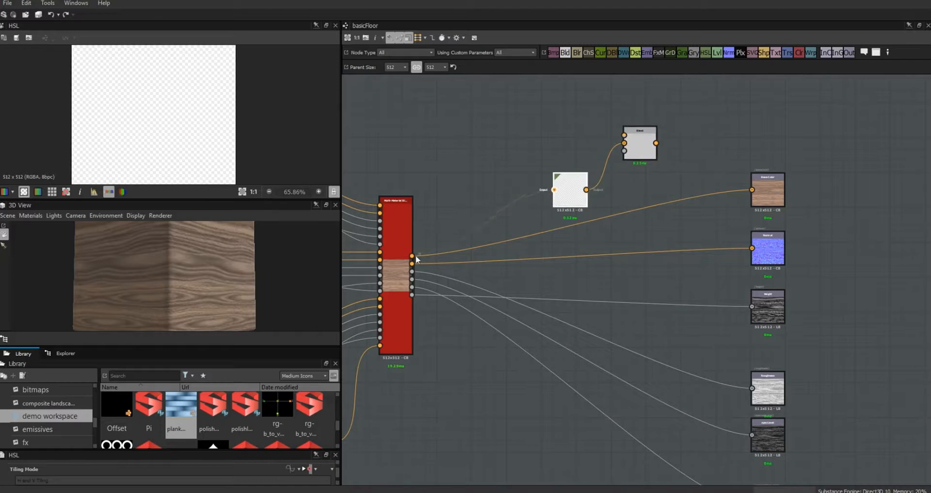
{"action": "left_click_drag", "start_coordinate": [422, 256], "coordinate": [412, 256]}
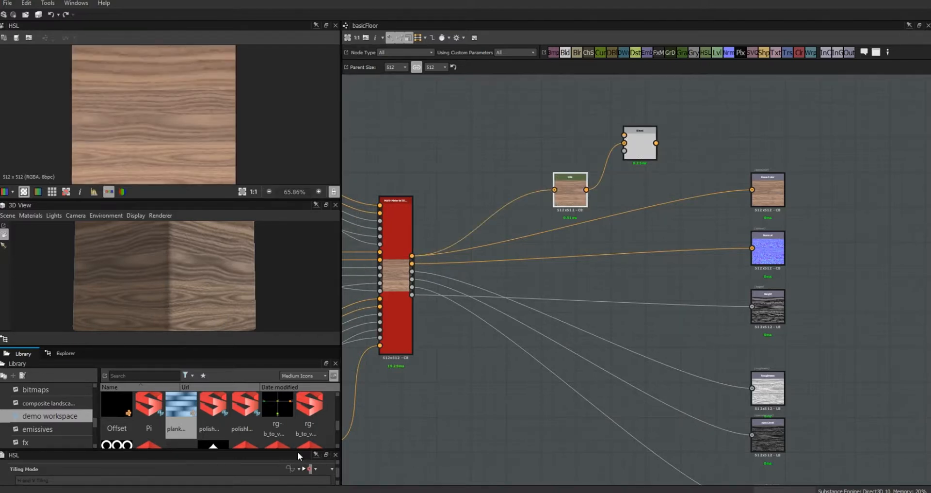
- Set the HSL node's lightness to 0.4
{"action": "left_click_drag", "start_coordinate": [297, 450], "coordinate": [298, 402]}
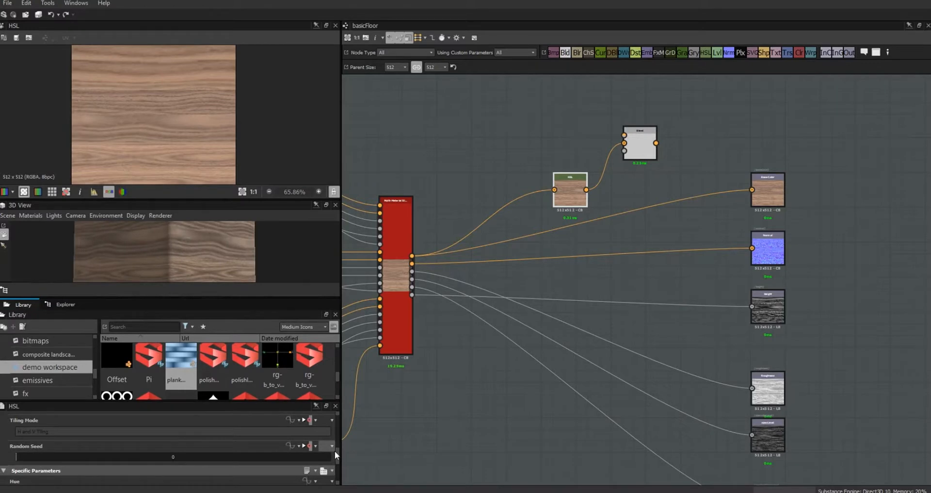
{"action": "left_click_drag", "start_coordinate": [337, 452], "coordinate": [338, 473]}
{"action": "left_click_drag", "start_coordinate": [177, 481], "coordinate": [143, 483]}
- Connect the Multi-Material Blend's base colour to the Blend's foreground and plankMask's first output to its opacity, and preview the Blend
{"action": "left_click_drag", "start_coordinate": [412, 256], "coordinate": [628, 163]}
{"action": "middle_click_drag", "start_coordinate": [579, 292], "coordinate": [693, 203]}
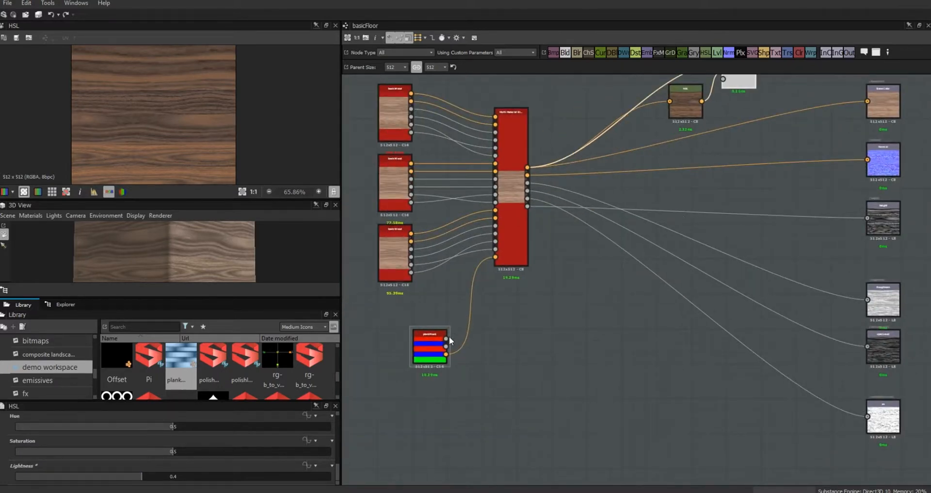
{"action": "left_click_drag", "start_coordinate": [447, 340], "coordinate": [663, 246]}
{"action": "middle_click_drag", "start_coordinate": [661, 252], "coordinate": [587, 344]}
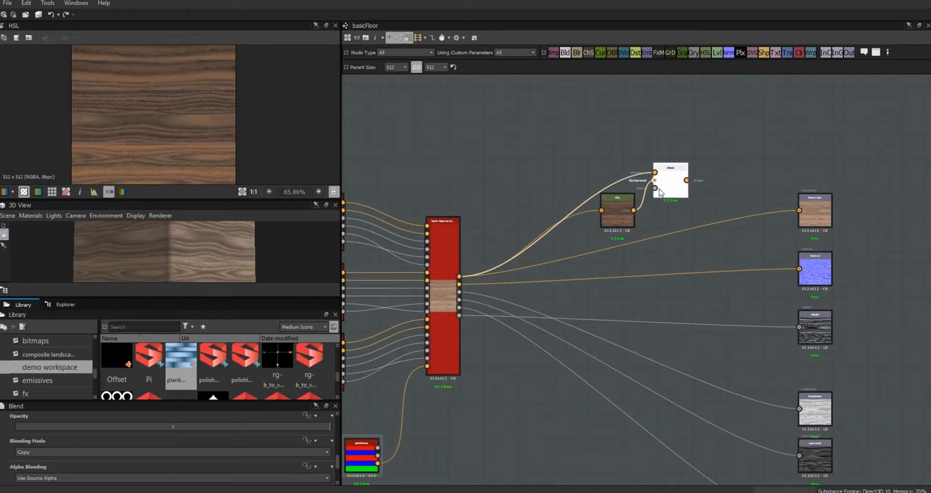
{"action": "middle_click_drag", "start_coordinate": [553, 408], "coordinate": [698, 256]}
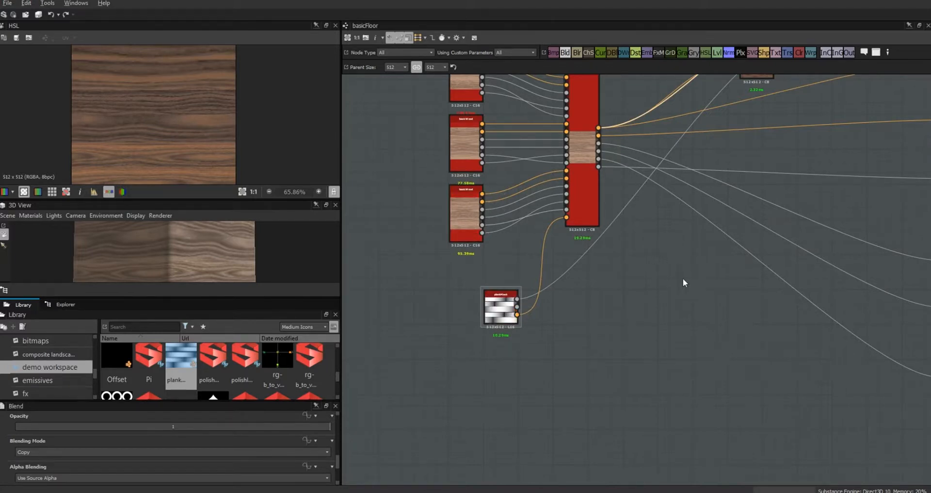
{"action": "middle_click_drag", "start_coordinate": [780, 151], "coordinate": [627, 358]}
{"action": "double_click", "coordinate": [665, 241]}
{"action": "scroll", "coordinate": [162, 133], "scroll_direction": "up", "scroll_amount": 2}
- Switch the Blend node's opacity input to plankMask's second output
{"action": "middle_click_drag", "start_coordinate": [694, 383], "coordinate": [792, 260]}
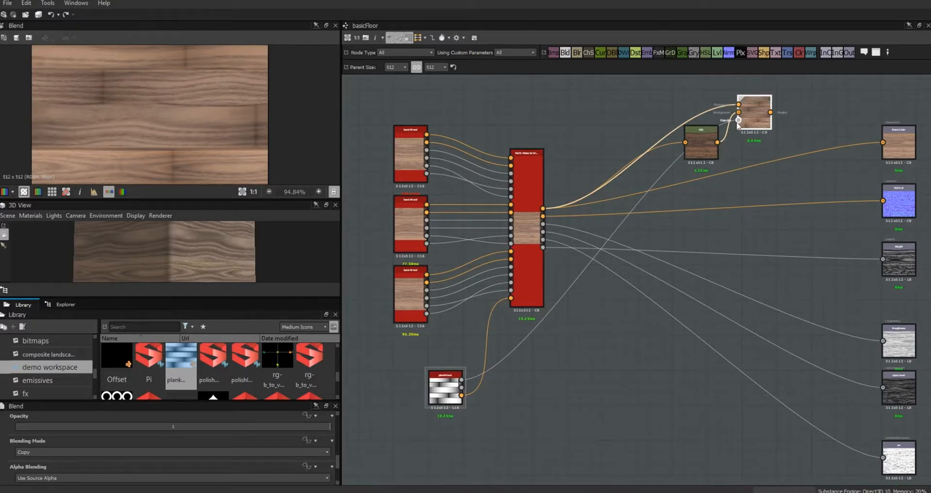
{"action": "left_click_drag", "start_coordinate": [467, 387], "coordinate": [462, 388]}
{"action": "middle_click_drag", "start_coordinate": [754, 114], "coordinate": [688, 199]}
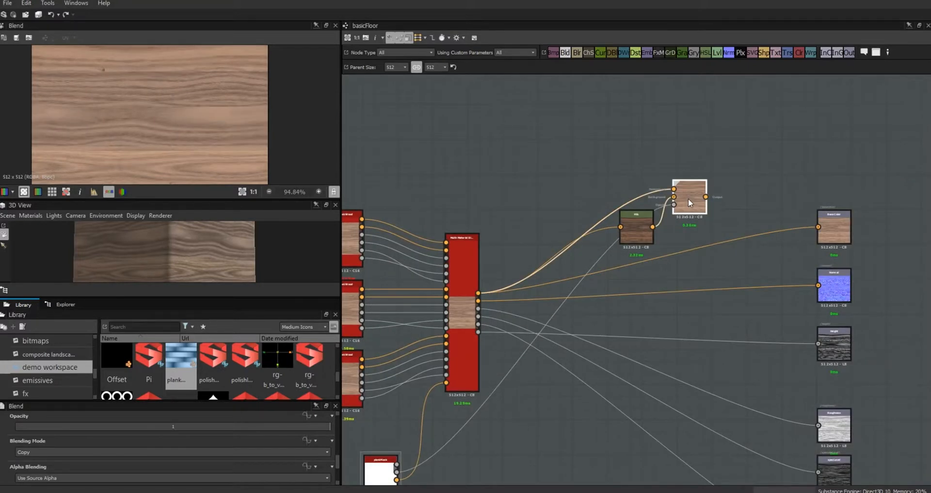
{"action": "left_click", "coordinate": [695, 205]}
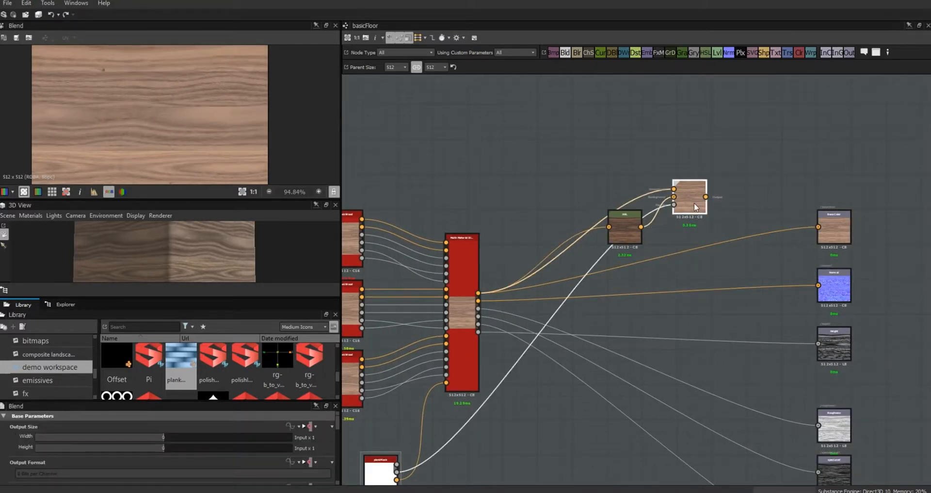
- Set the graph's parent size to 2048 and connect the Blend node's result to the Base Color output
{"action": "left_click", "coordinate": [405, 68]}
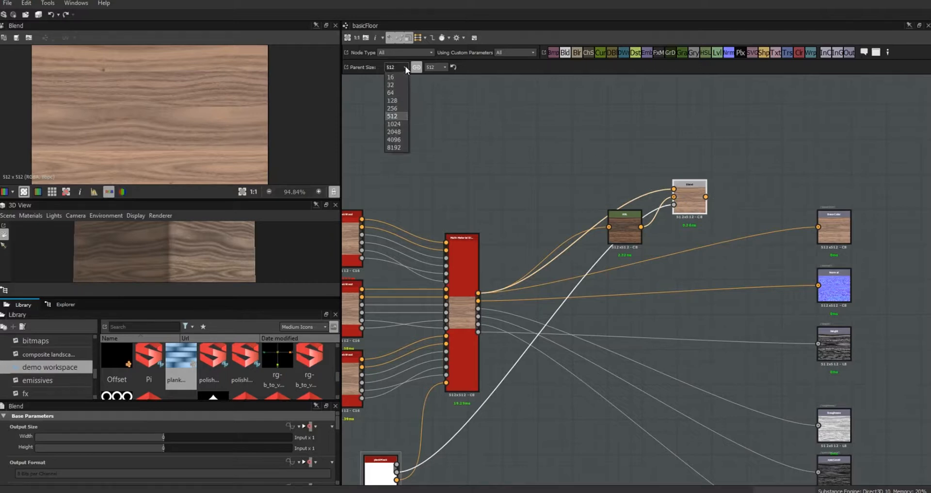
{"action": "left_click", "coordinate": [402, 132]}
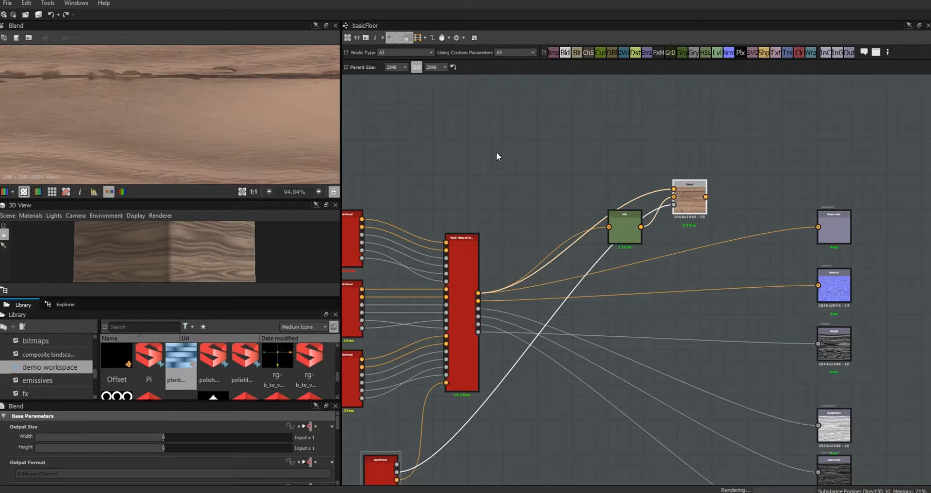
{"action": "left_click_drag", "start_coordinate": [693, 200], "coordinate": [698, 219]}
{"action": "left_click_drag", "start_coordinate": [711, 215], "coordinate": [757, 225]}
{"action": "left_click_drag", "start_coordinate": [827, 228], "coordinate": [826, 228]}
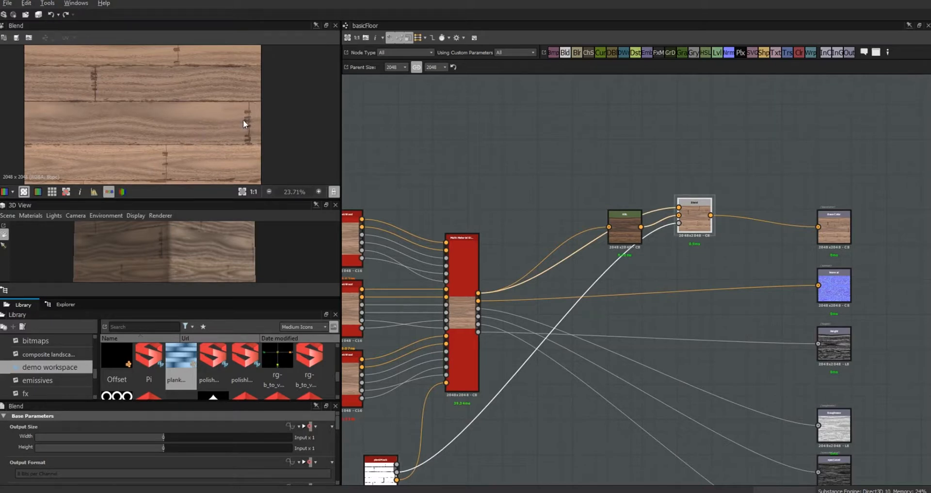
- Add a second Blend node and place it beneath the first one, near the Normal output's link
{"action": "scroll", "coordinate": [667, 359], "scroll_direction": "down", "scroll_amount": 2}
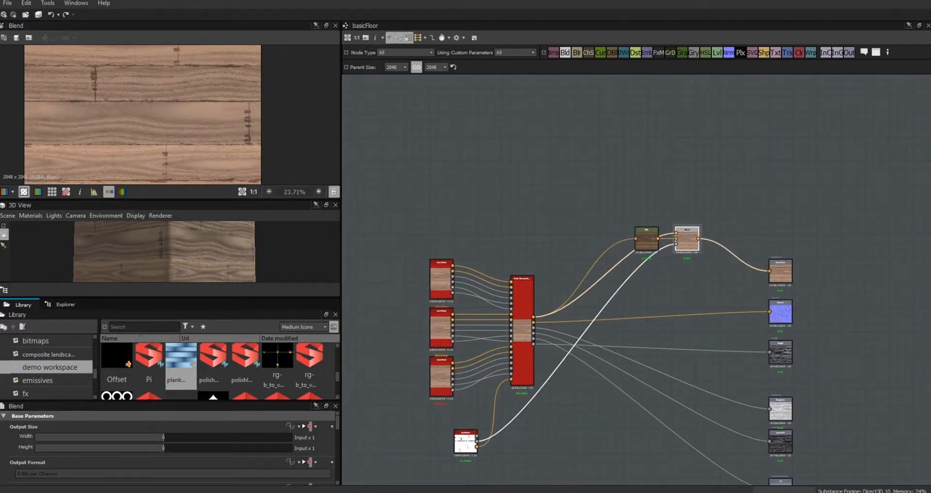
{"action": "left_click_drag", "start_coordinate": [565, 52], "coordinate": [726, 376]}
{"action": "scroll", "coordinate": [699, 361], "scroll_direction": "down", "scroll_amount": 2}
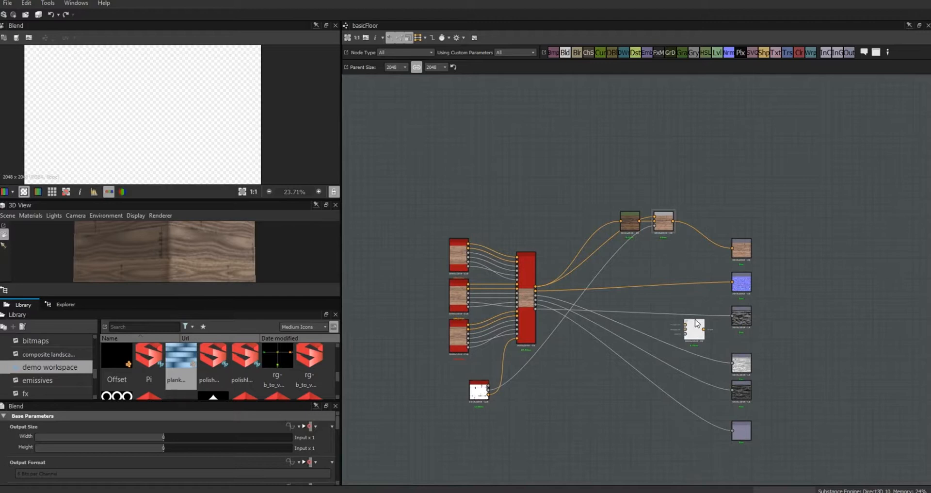
{"action": "left_click_drag", "start_coordinate": [694, 337], "coordinate": [677, 266]}
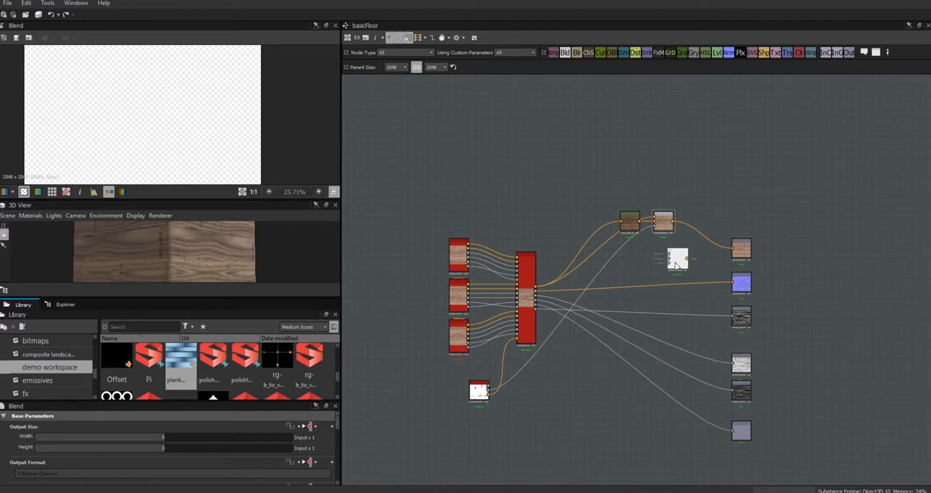
{"action": "scroll", "coordinate": [614, 335], "scroll_direction": "up", "scroll_amount": 2}
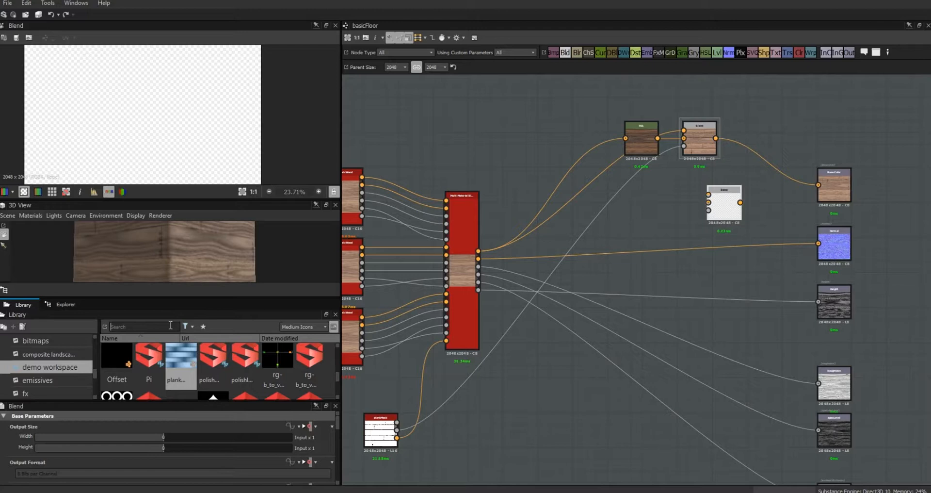
- Search the library for normal nodes and add a Height to Normal World Units node to the graph near plankMask
{"action": "type", "text": "normal"}
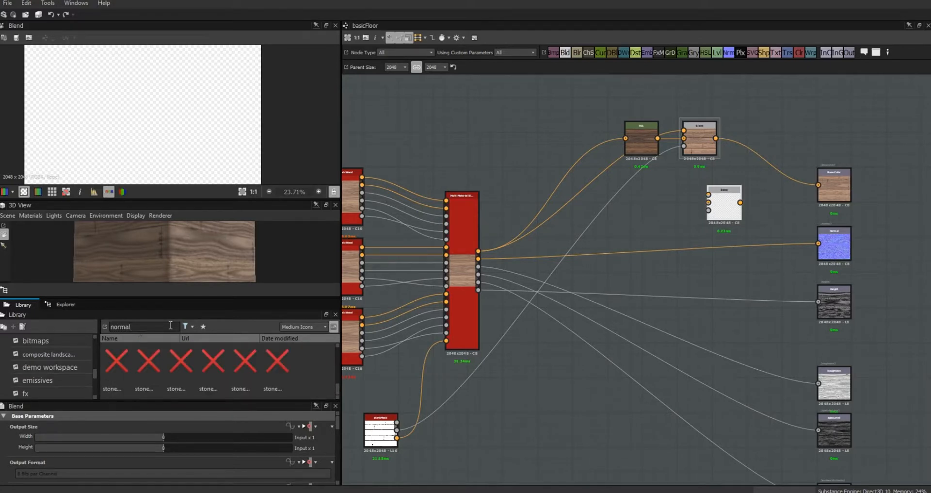
{"action": "left_click_drag", "start_coordinate": [95, 372], "coordinate": [94, 339]}
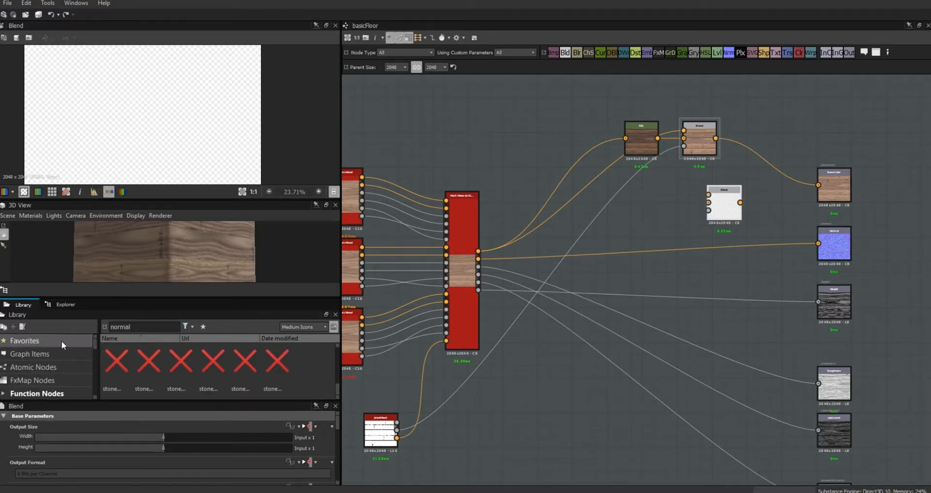
{"action": "left_click", "coordinate": [132, 327]}
{"action": "key", "text": "BackSpace"}
{"action": "key", "text": "BackSpace"}
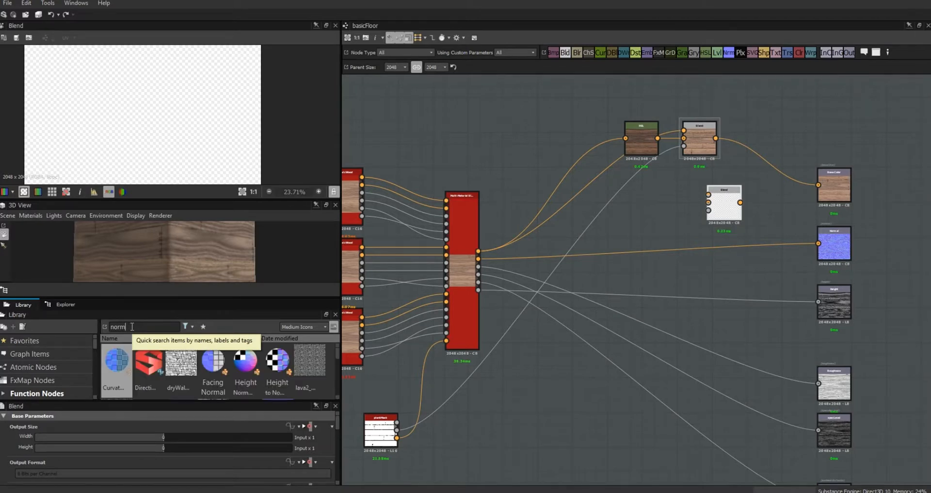
{"action": "left_click_drag", "start_coordinate": [277, 362], "coordinate": [552, 409]}
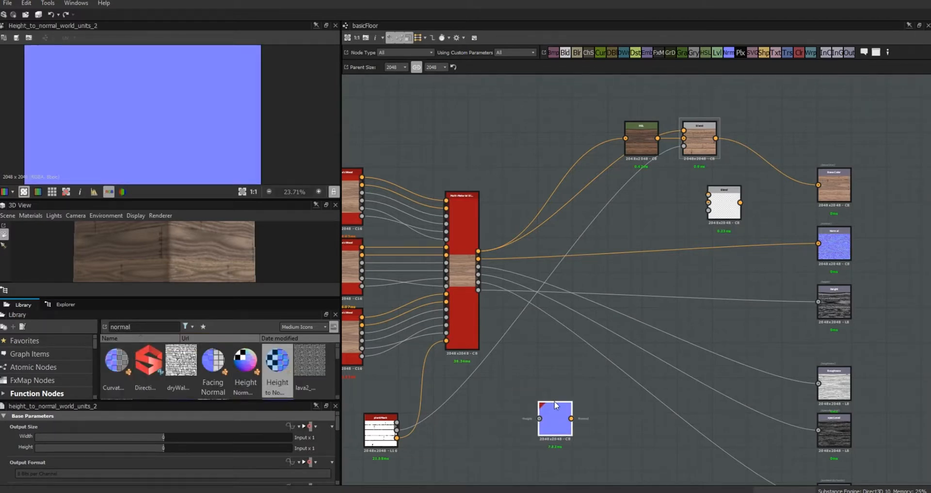
- Move the plankMask node closer to the Height to Normal World Units node
{"action": "mouse_move", "coordinate": [397, 430]}
{"action": "left_mouse_down"}
{"action": "mouse_move", "coordinate": [529, 419]}
{"action": "mouse_move", "coordinate": [395, 431]}
{"action": "left_mouse_up"}
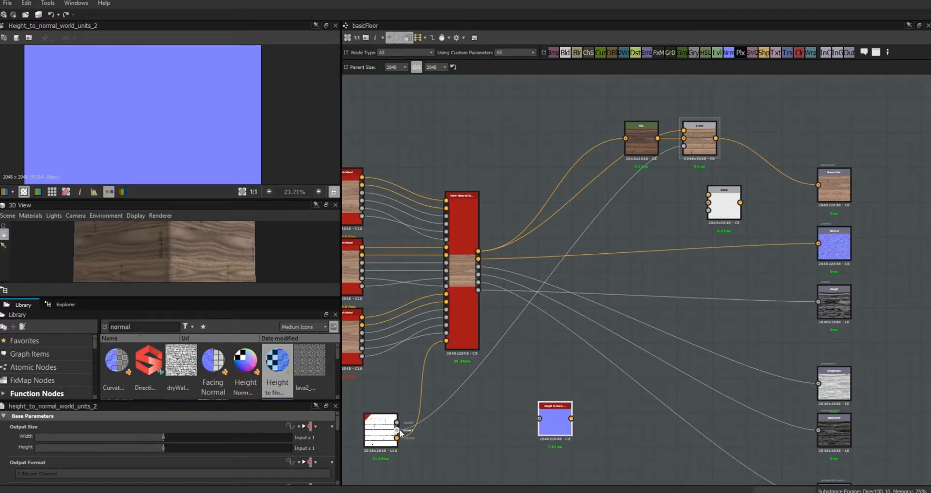
{"action": "left_click_drag", "start_coordinate": [374, 439], "coordinate": [421, 427]}
{"action": "left_click", "coordinate": [427, 427]}
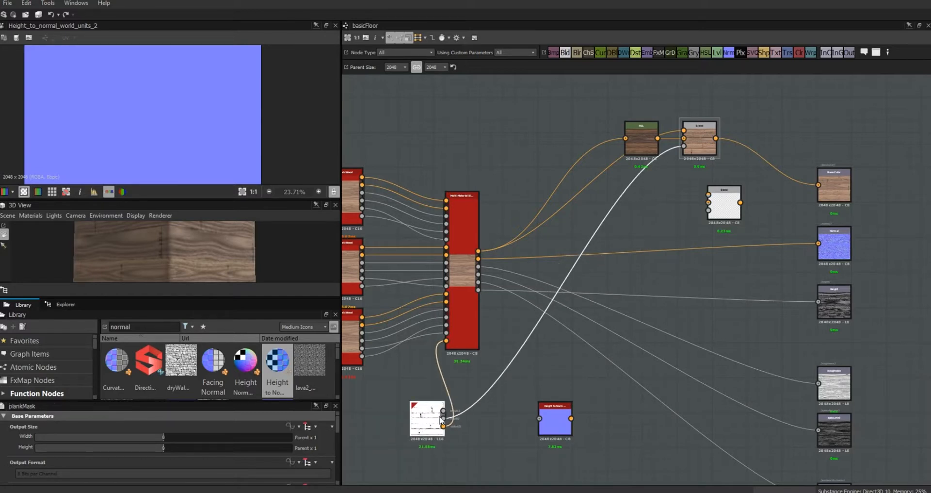
- Add a Transformation 2D node and route plankMask's gap mask through it into the Height to Normal World Units node
{"action": "left_click_drag", "start_coordinate": [557, 426], "coordinate": [582, 420]}
{"action": "left_click_drag", "start_coordinate": [427, 421], "coordinate": [405, 427]}
{"action": "left_click_drag", "start_coordinate": [459, 478], "coordinate": [463, 451]}
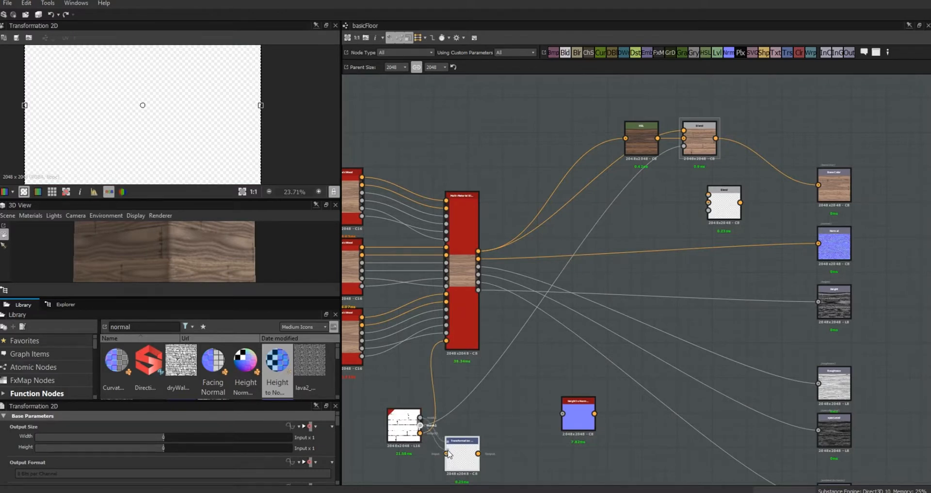
{"action": "left_click_drag", "start_coordinate": [421, 428], "coordinate": [420, 426]}
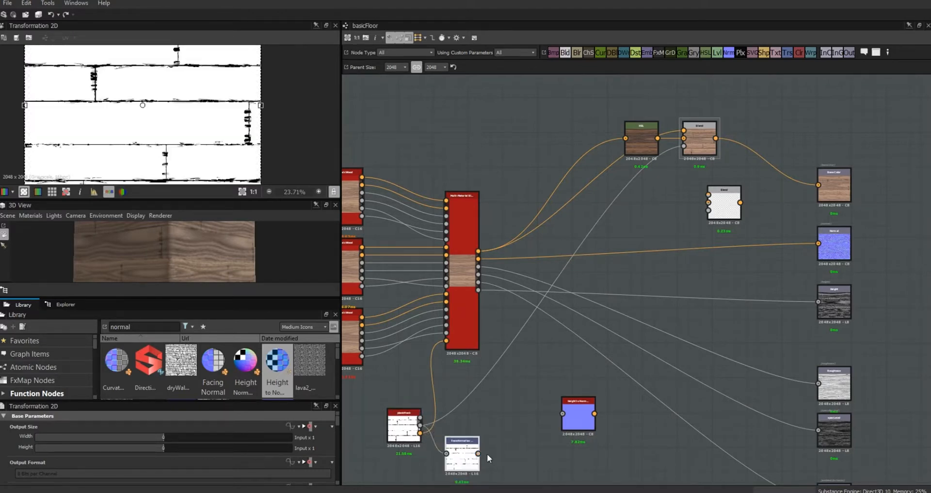
{"action": "left_click_drag", "start_coordinate": [479, 453], "coordinate": [554, 423]}
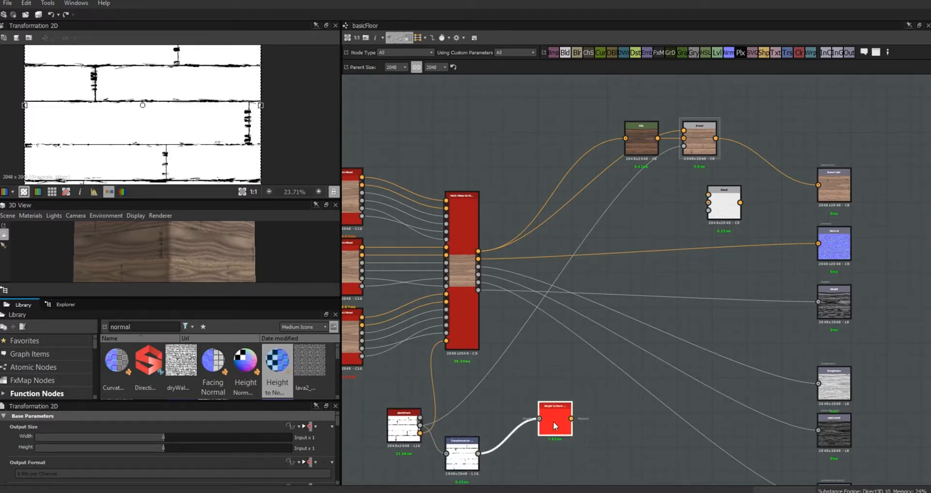
{"action": "left_click_drag", "start_coordinate": [463, 452], "coordinate": [463, 427]}
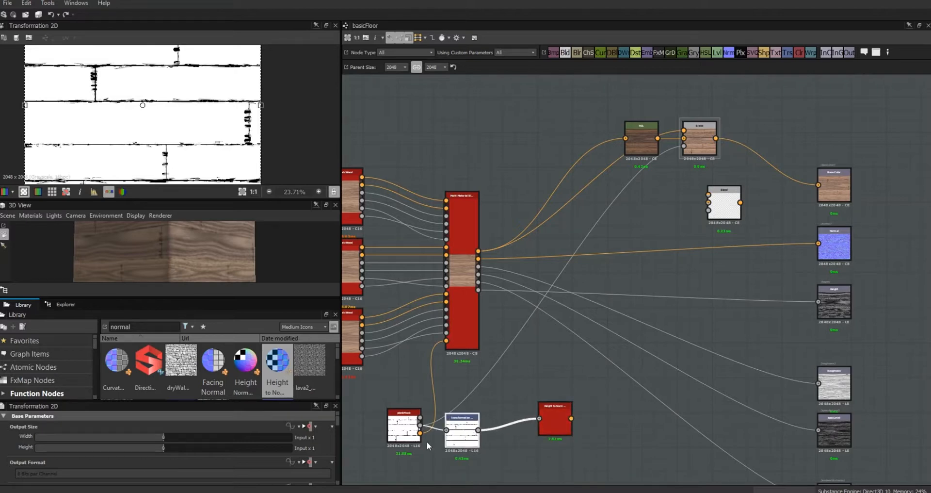
- Rearrange the Transformation 2D and Height to Normal World Units nodes around plankMask, and preview the gap normal map
{"action": "scroll", "coordinate": [429, 427], "scroll_direction": "up", "scroll_amount": 2}
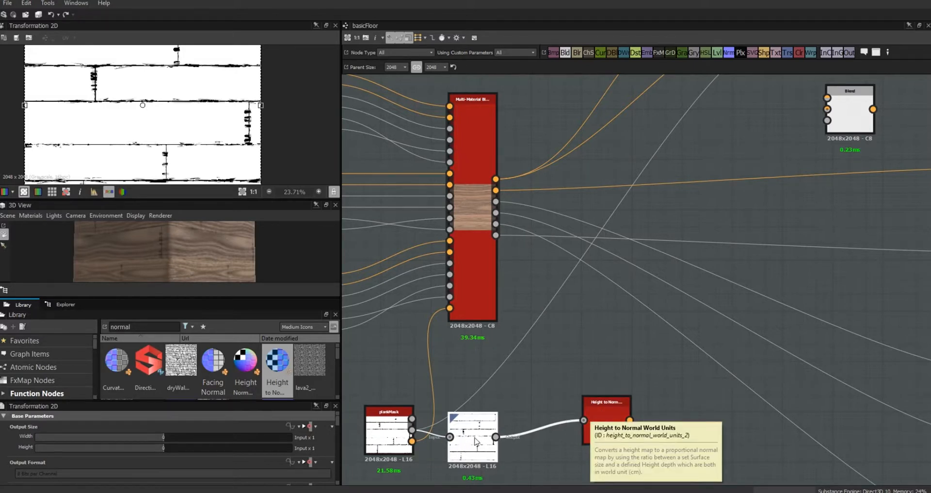
{"action": "middle_click_drag", "start_coordinate": [551, 450], "coordinate": [588, 348]}
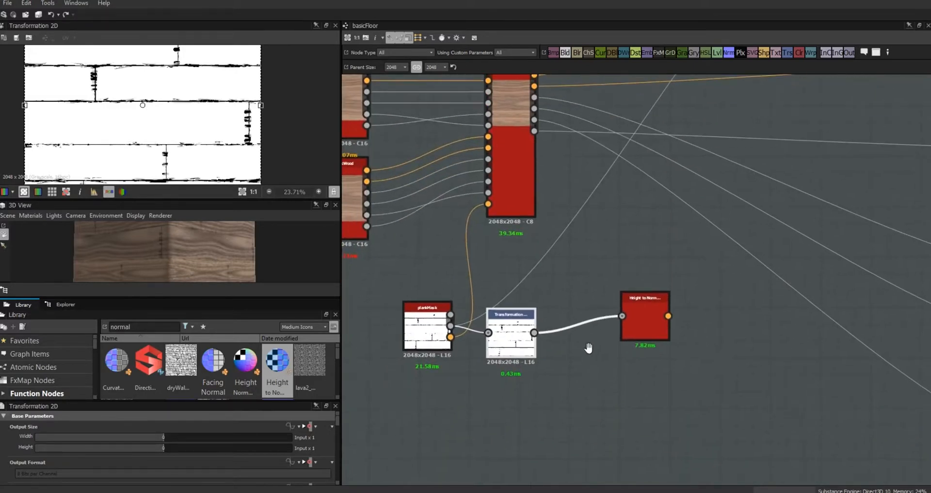
{"action": "left_click_drag", "start_coordinate": [507, 345], "coordinate": [494, 404]}
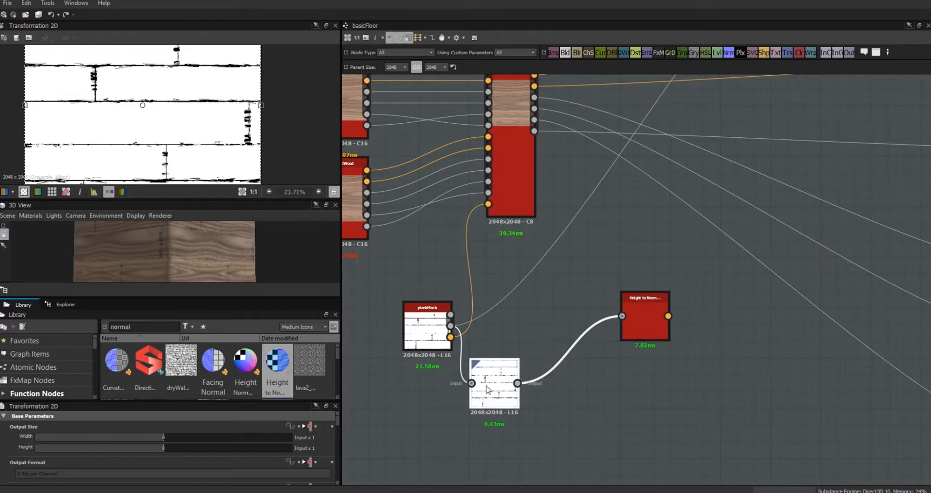
{"action": "left_click_drag", "start_coordinate": [636, 310], "coordinate": [611, 328]}
{"action": "double_click", "coordinate": [610, 327]}
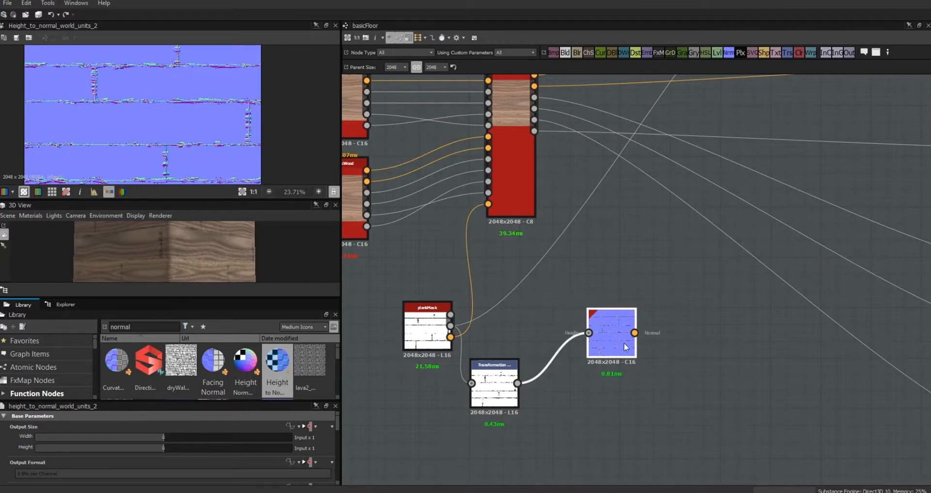
{"action": "scroll", "coordinate": [623, 343], "scroll_direction": "down", "scroll_amount": 5}
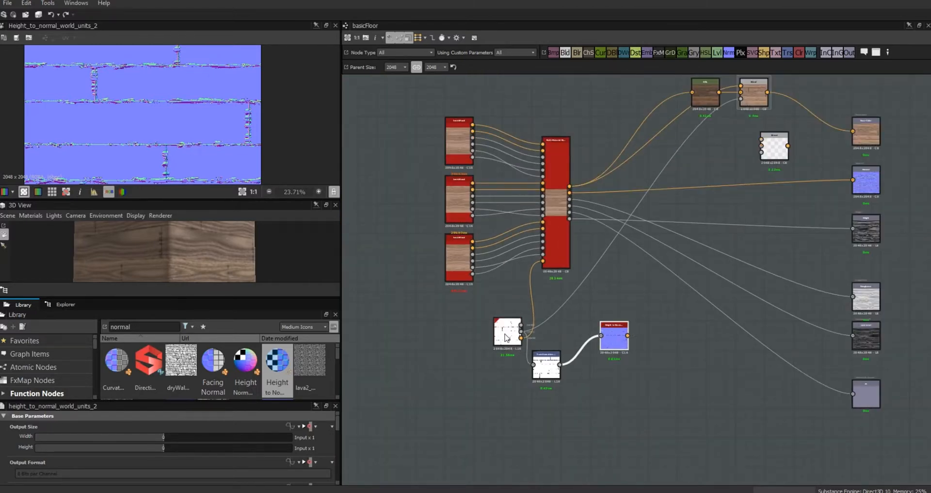
{"action": "left_click_drag", "start_coordinate": [617, 337], "coordinate": [608, 332]}
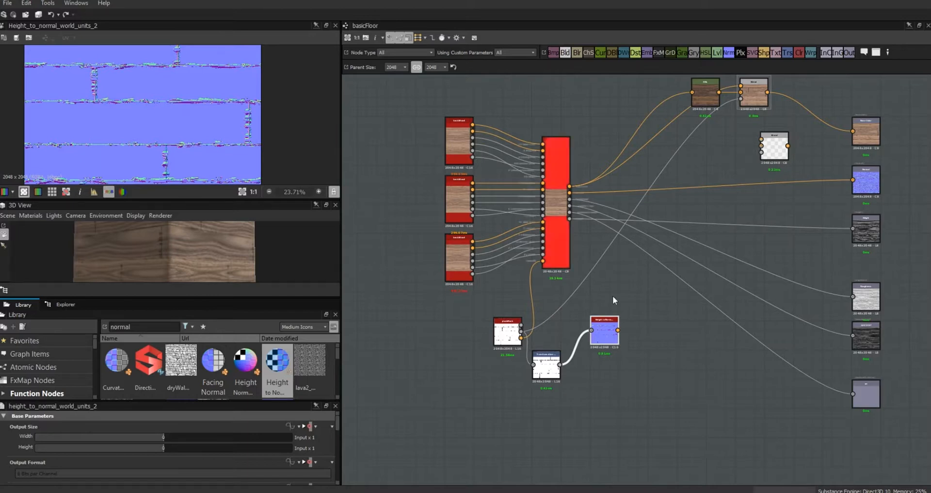
- Feed the Height to Normal result into the second Blend's background and the Multi-Material Blend's Normal into its foreground, and preview the Blend
{"action": "left_click_drag", "start_coordinate": [651, 306], "coordinate": [582, 384]}
{"action": "left_click_drag", "start_coordinate": [605, 330], "coordinate": [762, 146]}
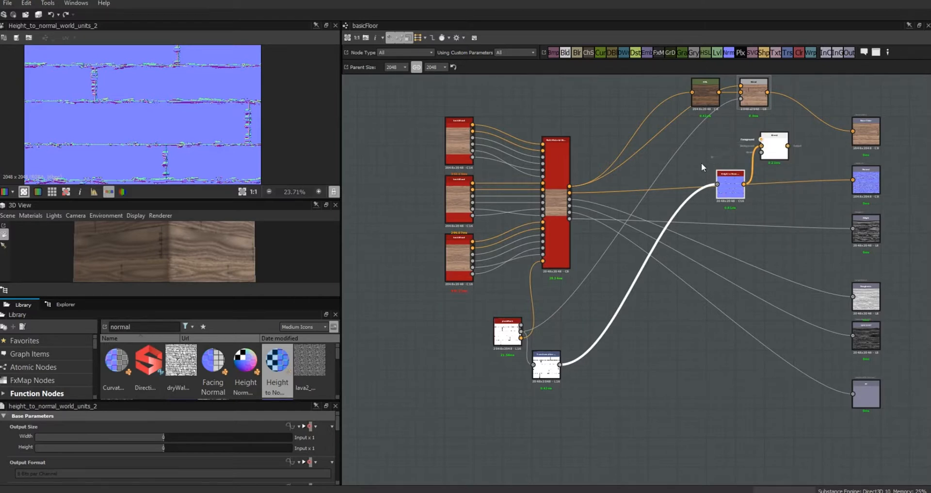
{"action": "left_click_drag", "start_coordinate": [593, 205], "coordinate": [570, 193]}
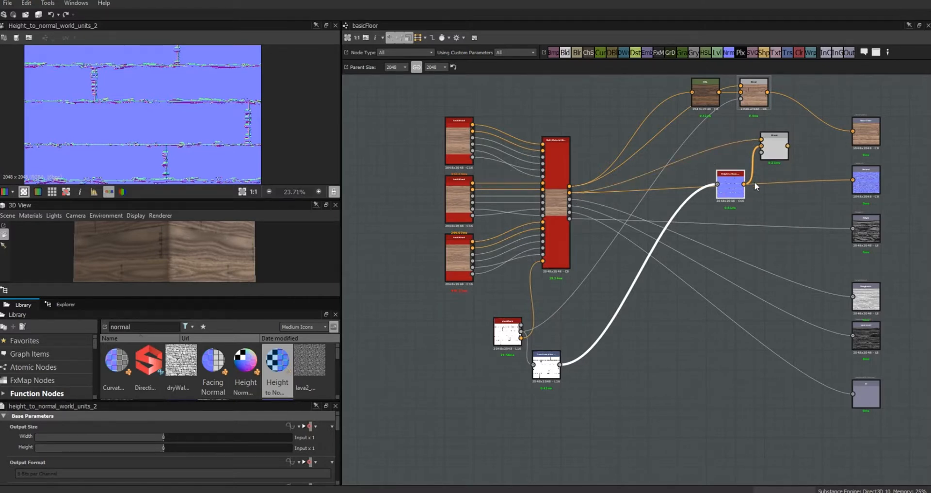
{"action": "left_click_drag", "start_coordinate": [727, 185], "coordinate": [712, 176]}
{"action": "left_click_drag", "start_coordinate": [775, 148], "coordinate": [761, 168]}
{"action": "double_click", "coordinate": [760, 173]}
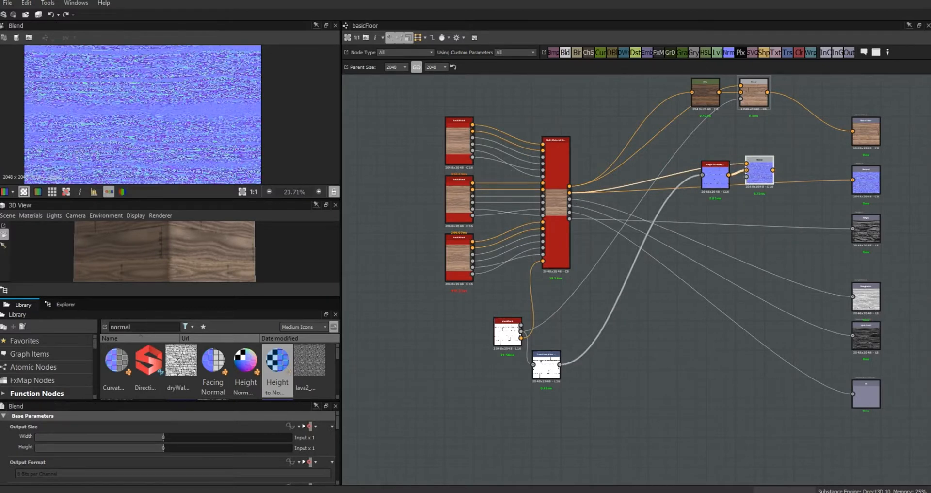
- Set the normal Blend's blending mode to Overlay, connect its result to the Normal output, and align the nodes beside it
{"action": "scroll", "coordinate": [336, 439], "scroll_direction": "down", "scroll_amount": 5}
{"action": "left_click", "coordinate": [238, 444]}
{"action": "left_click", "coordinate": [236, 419]}
{"action": "left_click_drag", "start_coordinate": [715, 175], "coordinate": [711, 200]}
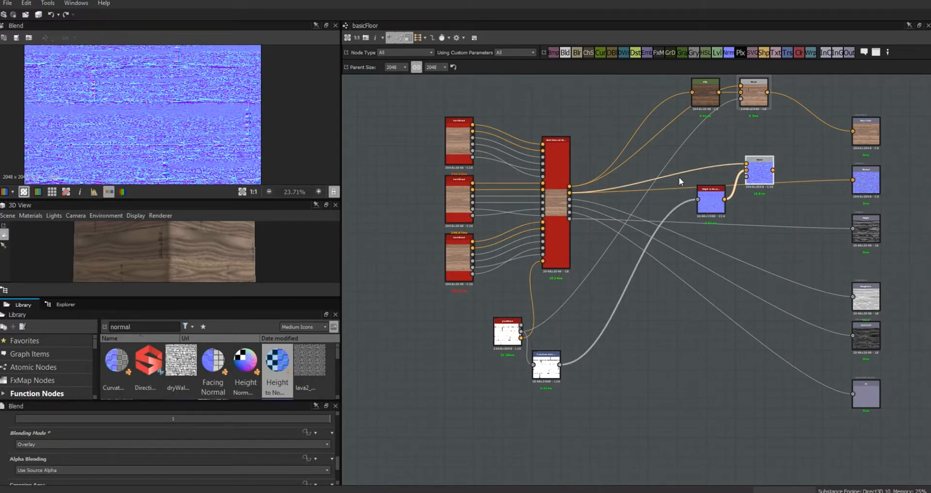
{"action": "mouse_move", "coordinate": [773, 170]}
{"action": "left_mouse_down"}
{"action": "mouse_move", "coordinate": [853, 179]}
{"action": "mouse_move", "coordinate": [783, 172]}
{"action": "left_mouse_up"}
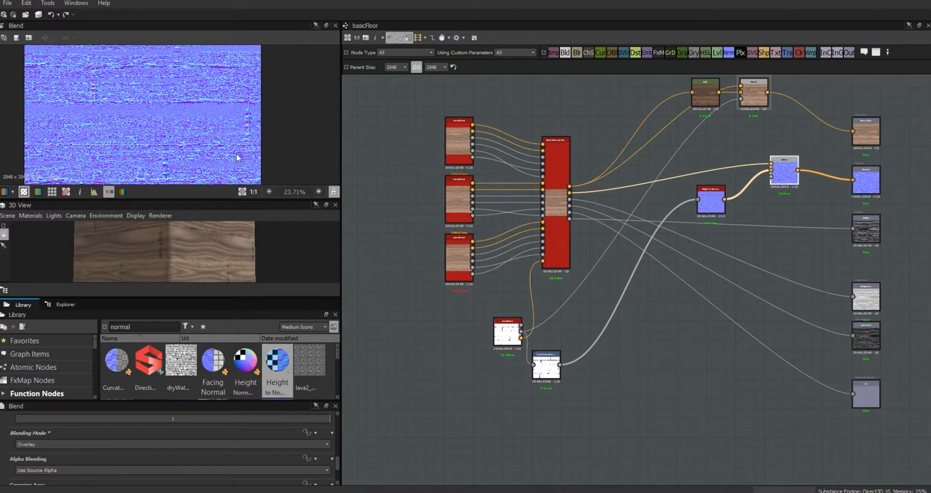
{"action": "scroll", "coordinate": [224, 130], "scroll_direction": "up", "scroll_amount": 1}
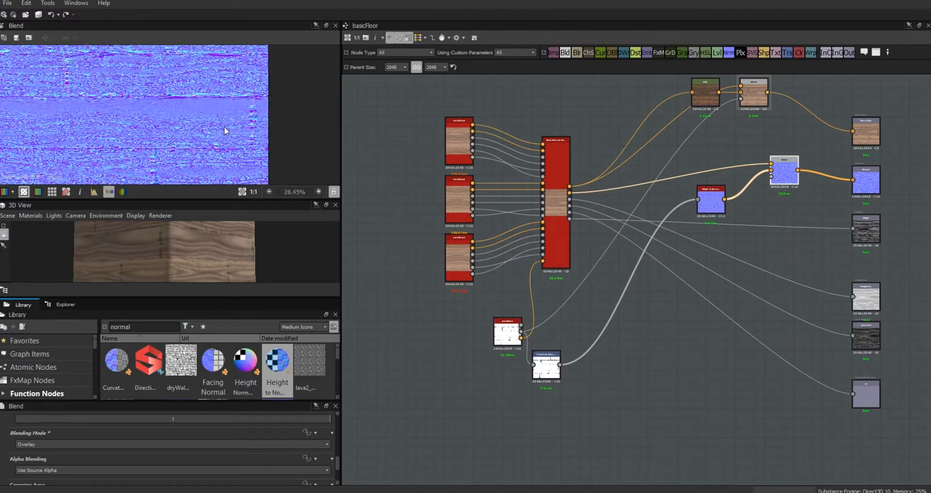
{"action": "scroll", "coordinate": [224, 127], "scroll_direction": "down", "scroll_amount": 2}
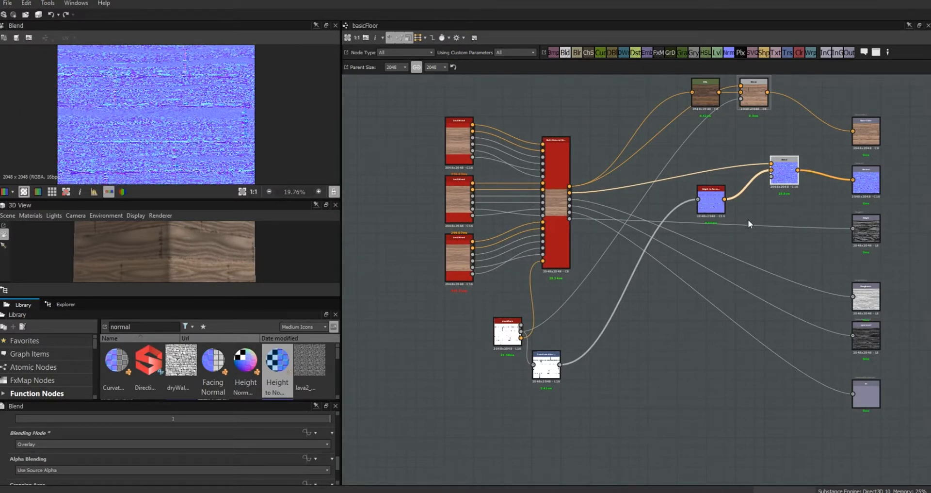
{"action": "mouse_move", "coordinate": [236, 257]}
{"action": "left_mouse_down"}
{"action": "mouse_move", "coordinate": [272, 240]}
{"action": "mouse_move", "coordinate": [238, 244]}
{"action": "left_mouse_up"}
{"action": "left_click_drag", "start_coordinate": [717, 198], "coordinate": [746, 195]}
{"action": "left_click_drag", "start_coordinate": [784, 163], "coordinate": [788, 172]}
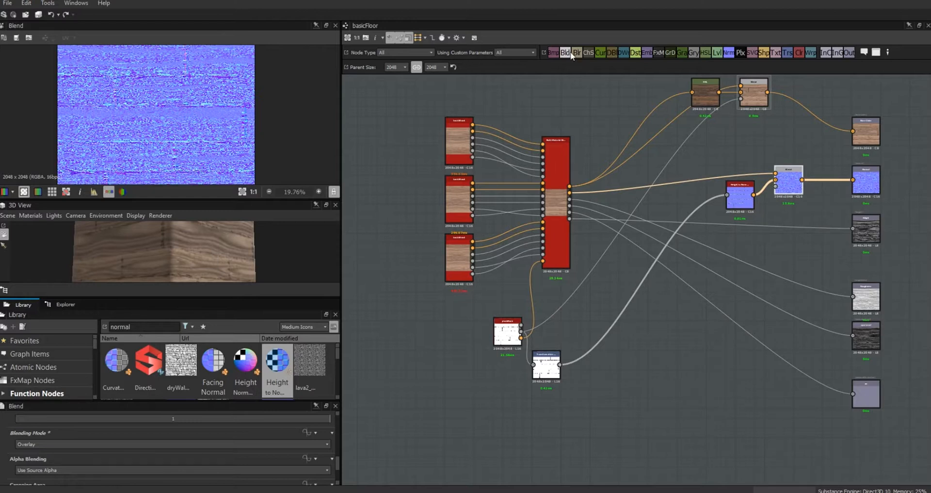
- Add a Blend node for the height and connect plankMask's grayscale gradient output to its background, removing the misplaced link
{"action": "left_click_drag", "start_coordinate": [787, 255], "coordinate": [788, 257]}
{"action": "mouse_move", "coordinate": [522, 325]}
{"action": "left_mouse_down"}
{"action": "mouse_move", "coordinate": [761, 308]}
{"action": "mouse_move", "coordinate": [776, 265]}
{"action": "mouse_move", "coordinate": [527, 323]}
{"action": "left_mouse_up"}
{"action": "left_click_drag", "start_coordinate": [788, 257], "coordinate": [731, 277]}
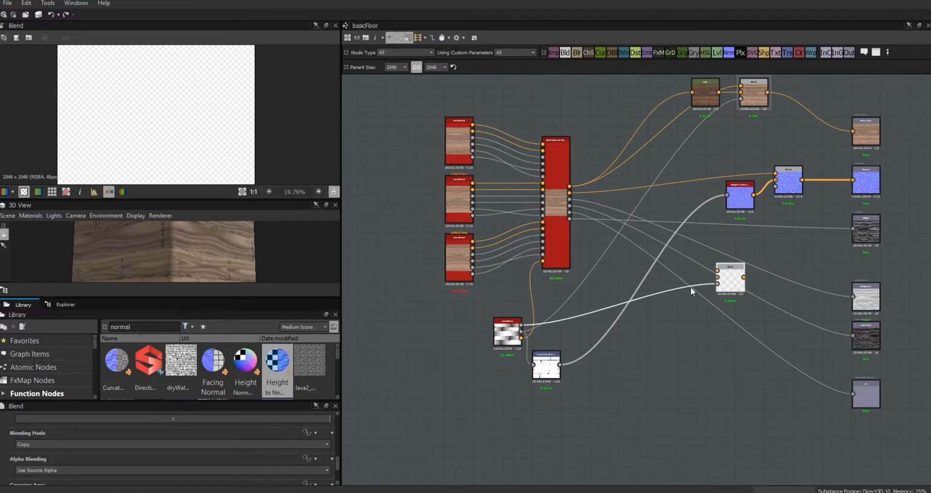
{"action": "left_click", "coordinate": [718, 279]}
{"action": "left_click", "coordinate": [661, 295]}
{"action": "key", "text": "Delete"}
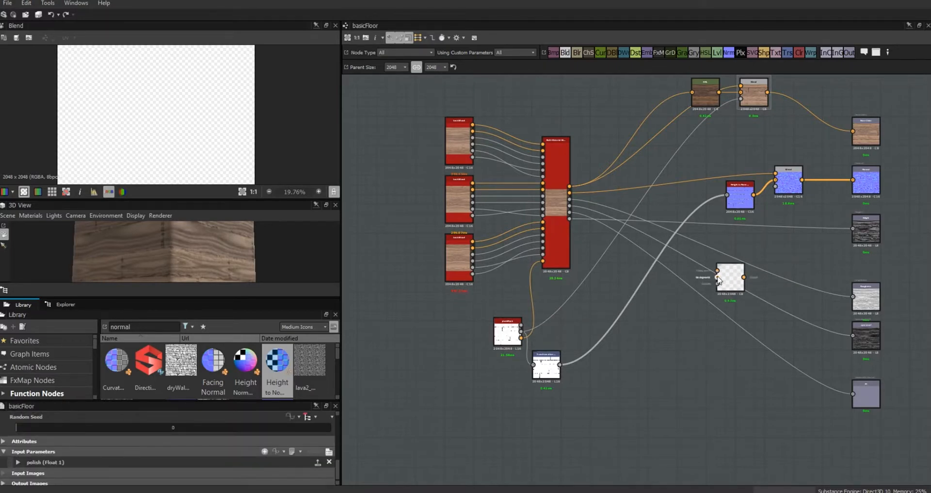
{"action": "left_click_drag", "start_coordinate": [521, 325], "coordinate": [751, 281]}
- Connect the Multi-Material Blend's Height to the new Blend's foreground and the Blend's result to the Height output
{"action": "scroll", "coordinate": [607, 243], "scroll_direction": "up", "scroll_amount": 2}
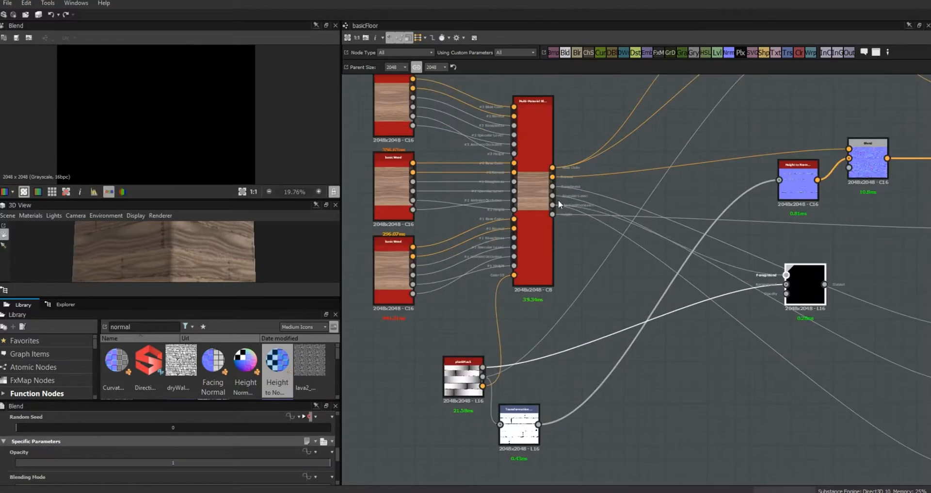
{"action": "scroll", "coordinate": [776, 287], "scroll_direction": "down", "scroll_amount": 2}
{"action": "left_click_drag", "start_coordinate": [903, 247], "coordinate": [909, 248]}
{"action": "left_click_drag", "start_coordinate": [793, 287], "coordinate": [838, 262]}
- Add another Blend node near the Roughness output, and shift the Transformation 2D node slightly beside plankMask
{"action": "middle_click_drag", "start_coordinate": [808, 361], "coordinate": [649, 284]}
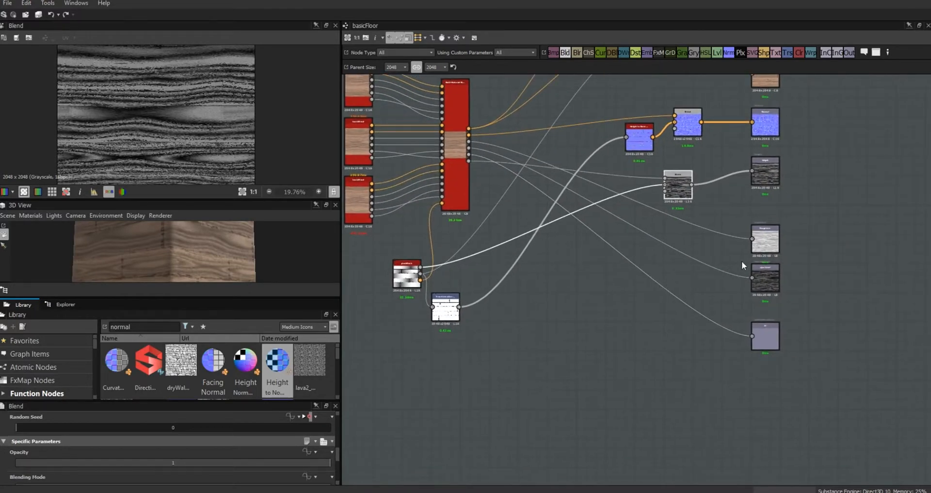
{"action": "scroll", "coordinate": [742, 261], "scroll_direction": "up", "scroll_amount": 3}
{"action": "scroll", "coordinate": [684, 287], "scroll_direction": "down", "scroll_amount": 2}
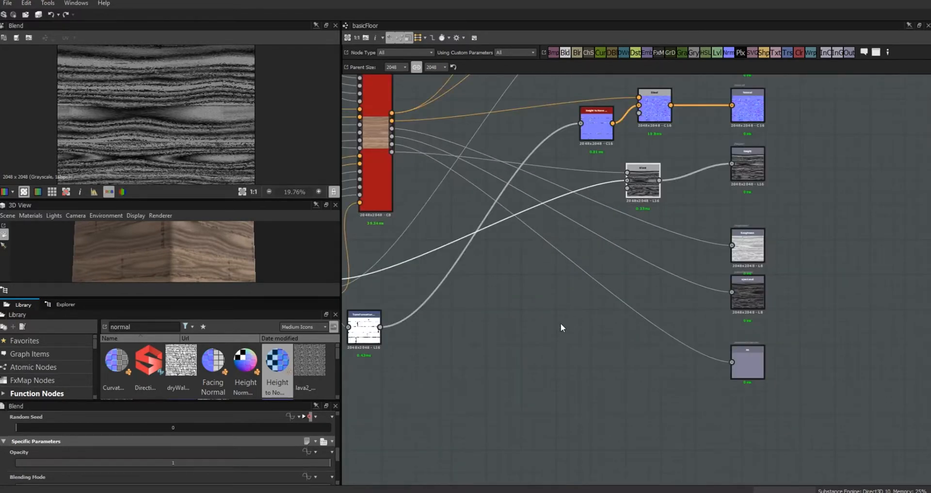
{"action": "scroll", "coordinate": [583, 318], "scroll_direction": "down", "scroll_amount": 1}
{"action": "middle_click_drag", "start_coordinate": [603, 312], "coordinate": [626, 298]}
{"action": "left_click_drag", "start_coordinate": [629, 292], "coordinate": [670, 243]}
{"action": "left_click_drag", "start_coordinate": [459, 306], "coordinate": [483, 295]}
{"action": "left_click", "coordinate": [412, 272]}
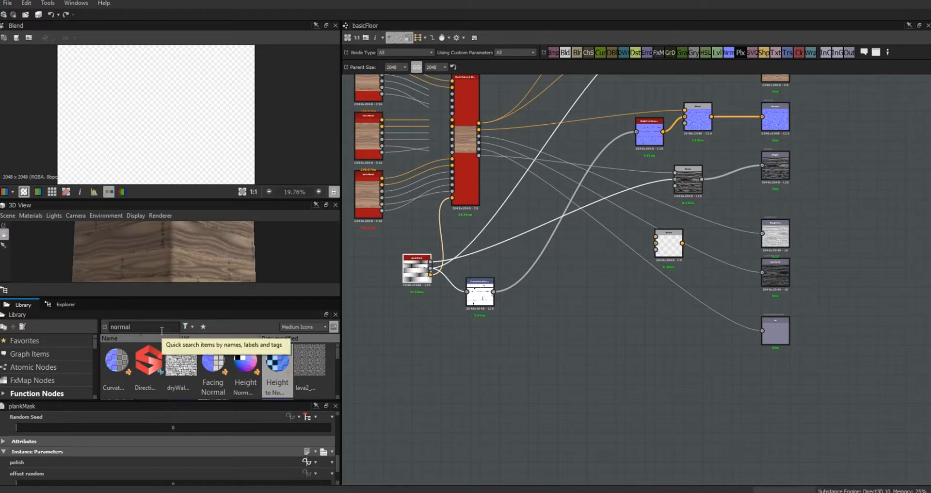
- Search the library for "inv", add an Invert Grayscale node fed by plankMask's gap mask, and connect it to the new Blend's background
{"action": "left_click_drag", "start_coordinate": [156, 328], "coordinate": [105, 327]}
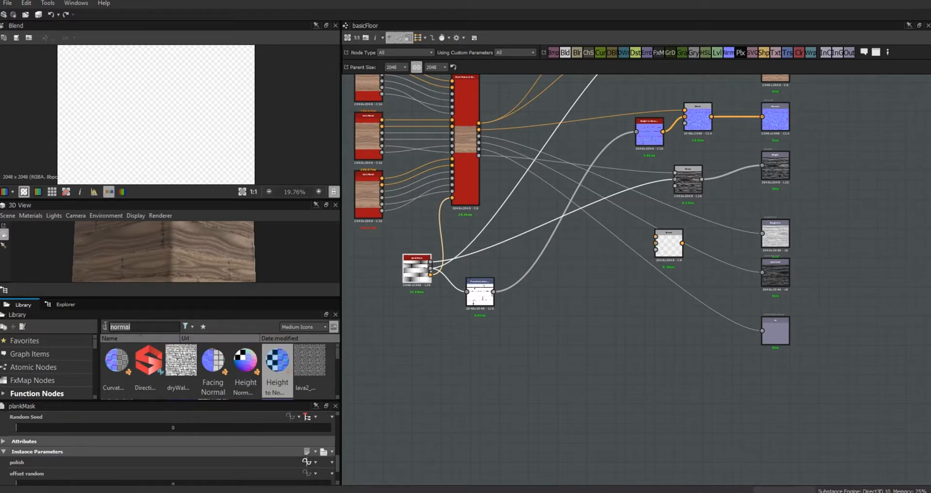
{"action": "type", "text": "inv"}
{"action": "left_click_drag", "start_coordinate": [169, 374], "coordinate": [467, 370]}
{"action": "left_click_drag", "start_coordinate": [434, 272], "coordinate": [656, 243]}
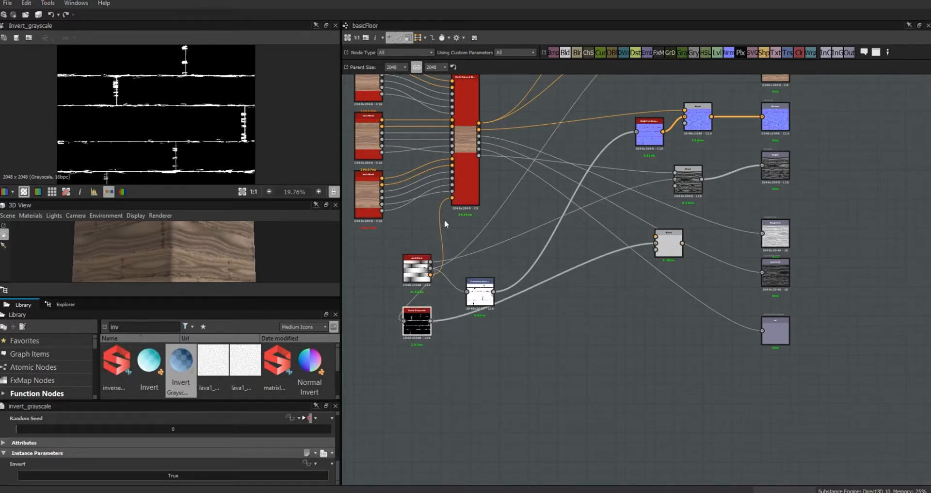
- Connect the Multi-Material Blend's Roughness to the new Blend's foreground and set its blending mode to Max (Lighten)
{"action": "scroll", "coordinate": [479, 146], "scroll_direction": "up", "scroll_amount": 3}
{"action": "left_click_drag", "start_coordinate": [479, 129], "coordinate": [785, 302]}
{"action": "double_click", "coordinate": [807, 325]}
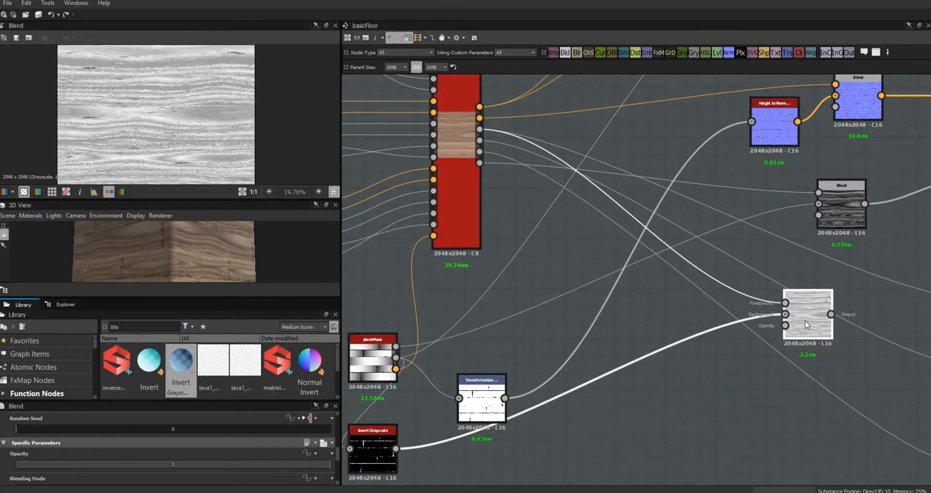
{"action": "scroll", "coordinate": [339, 455], "scroll_direction": "down", "scroll_amount": 3}
{"action": "left_click", "coordinate": [327, 447]}
{"action": "left_click", "coordinate": [297, 422]}
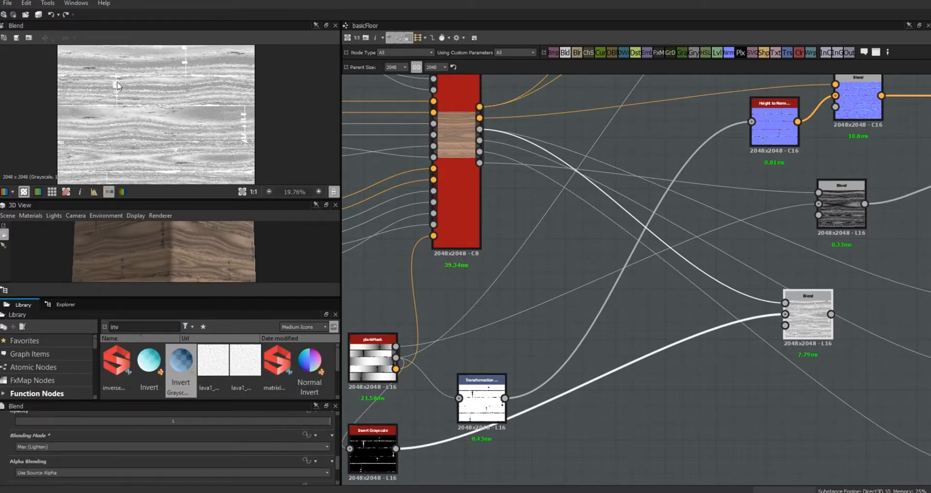
- Connect the Max (Lighten) Blend's result to the Roughness output
{"action": "scroll", "coordinate": [708, 347], "scroll_direction": "down", "scroll_amount": 5}
{"action": "middle_click_drag", "start_coordinate": [743, 388], "coordinate": [597, 360]}
{"action": "scroll", "coordinate": [650, 333], "scroll_direction": "up", "scroll_amount": 4}
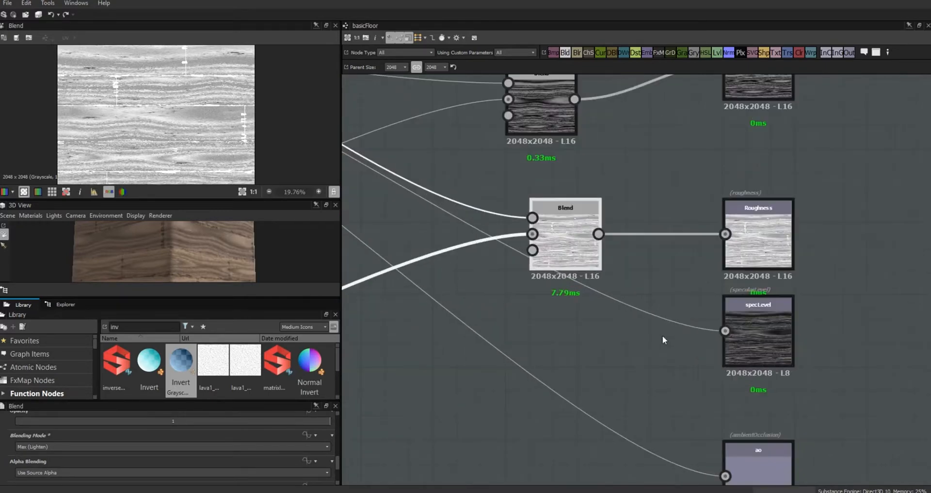
{"action": "scroll", "coordinate": [659, 351], "scroll_direction": "down", "scroll_amount": 3}
{"action": "scroll", "coordinate": [705, 379], "scroll_direction": "up", "scroll_amount": 2}
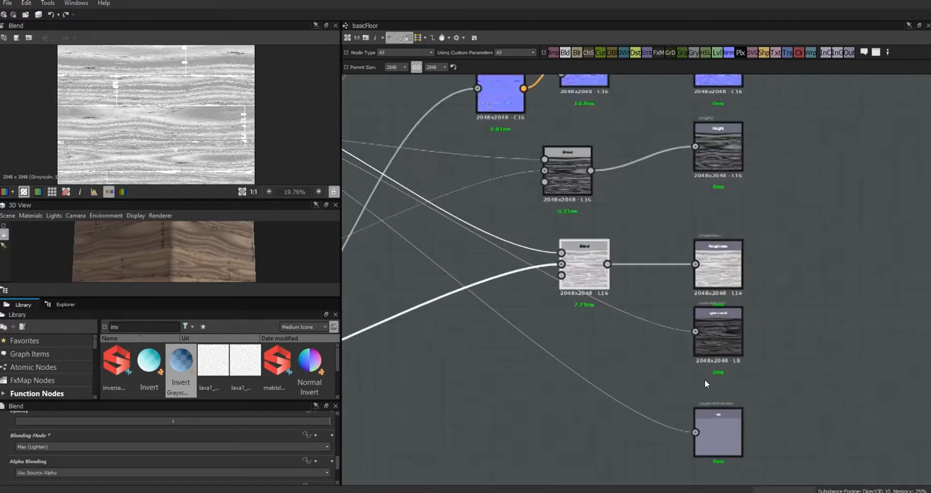
- Move the specLevel output down, add a Blend node near it, and feed the Multi-Material Blend's Specular Level into its foreground
{"action": "left_click_drag", "start_coordinate": [713, 323], "coordinate": [713, 344]}
{"action": "scroll", "coordinate": [707, 343], "scroll_direction": "down", "scroll_amount": 3}
{"action": "middle_click_drag", "start_coordinate": [620, 342], "coordinate": [749, 339]}
{"action": "left_click_drag", "start_coordinate": [566, 54], "coordinate": [730, 396]}
{"action": "scroll", "coordinate": [606, 282], "scroll_direction": "up", "scroll_amount": 2}
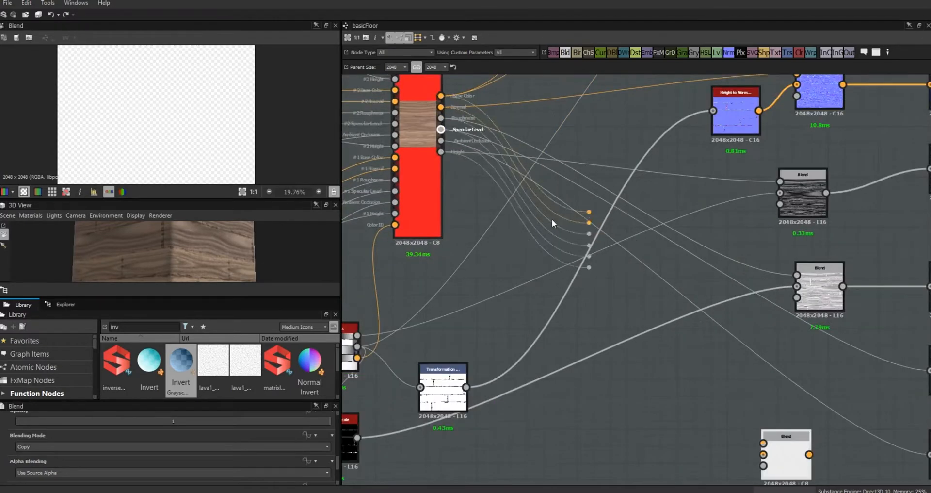
{"action": "left_click_drag", "start_coordinate": [415, 113], "coordinate": [424, 128]}
- Connect plankMask's gap mask to the specular Blend's background and set its blending mode to Min (Darken)
{"action": "scroll", "coordinate": [677, 368], "scroll_direction": "down", "scroll_amount": 1}
{"action": "middle_click_drag", "start_coordinate": [669, 326], "coordinate": [644, 217]}
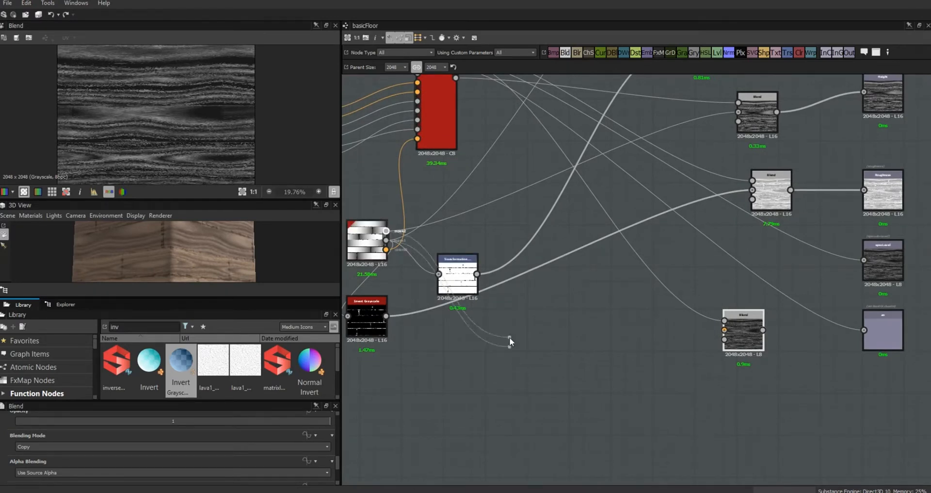
{"action": "left_click_drag", "start_coordinate": [724, 330], "coordinate": [388, 243]}
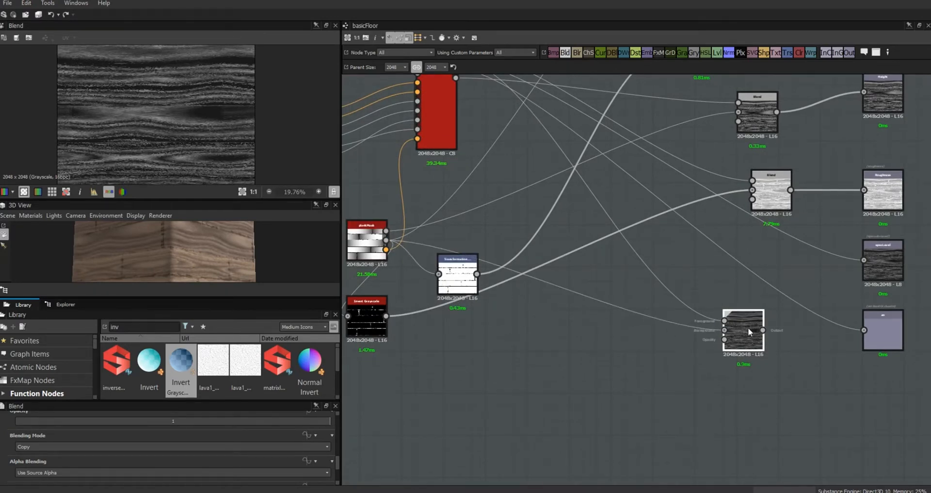
{"action": "left_click", "coordinate": [326, 447]}
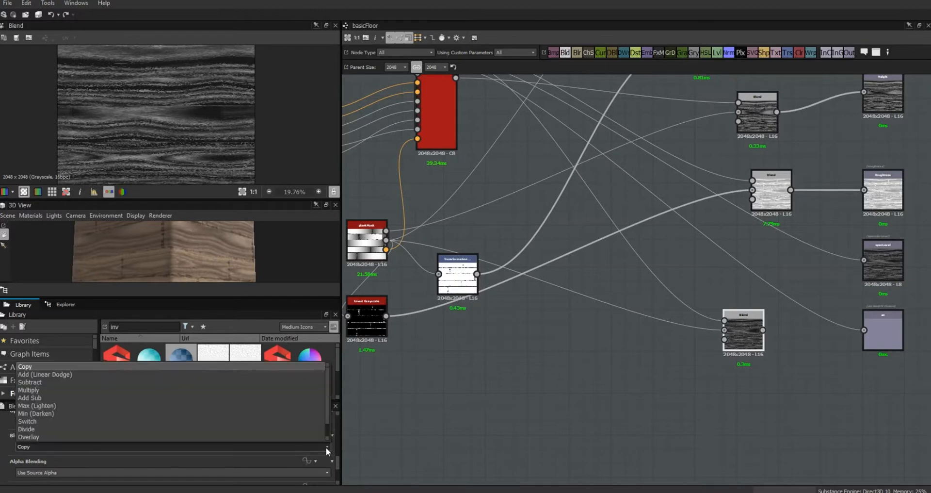
{"action": "left_click", "coordinate": [303, 403]}
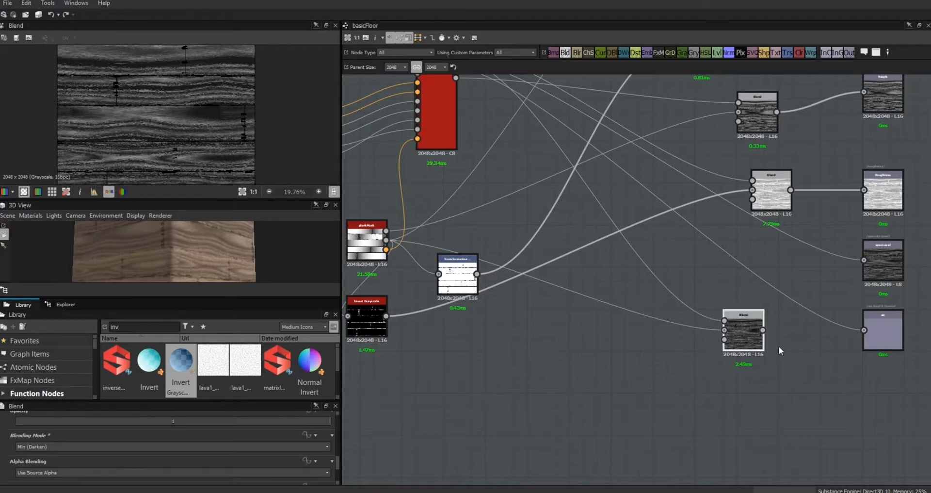
- Place the specular Blend beside the specLevel output, connect its result to it, and add another Blend node below for the ao output
{"action": "left_click_drag", "start_coordinate": [747, 339], "coordinate": [755, 277]}
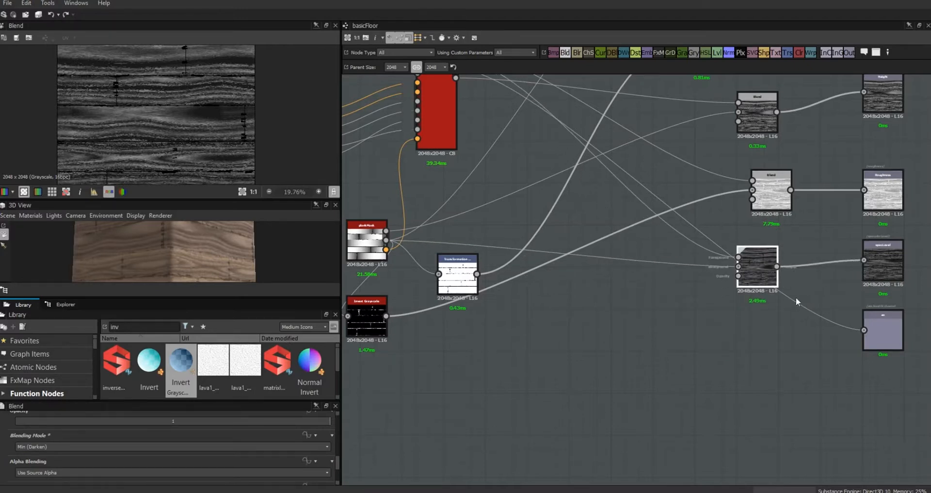
{"action": "scroll", "coordinate": [677, 364], "scroll_direction": "down", "scroll_amount": 2}
{"action": "middle_click_drag", "start_coordinate": [729, 362], "coordinate": [776, 401]}
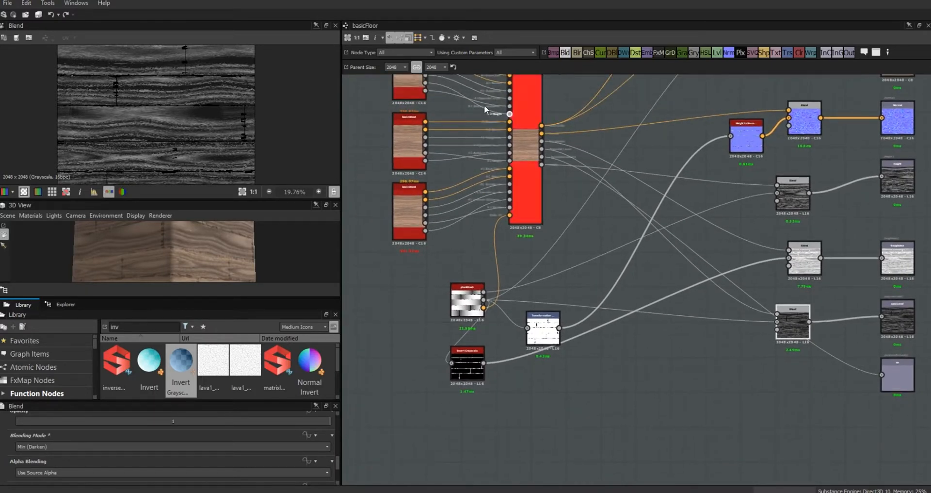
{"action": "left_click_drag", "start_coordinate": [566, 53], "coordinate": [789, 412]}
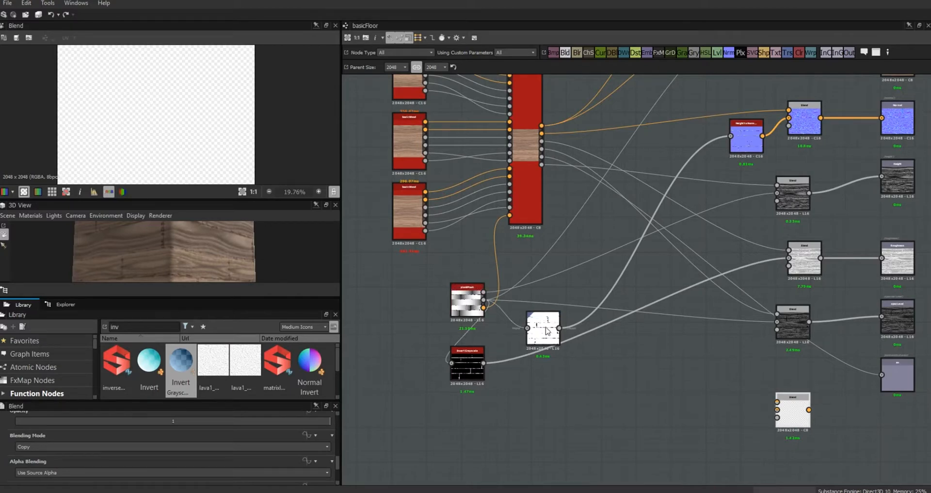
- Add an Ambient Occlusion node below the Invert Grayscale node, feed it plankMask's gap mask, and set its Height Depth to 0.02
{"action": "scroll", "coordinate": [547, 332], "scroll_direction": "up", "scroll_amount": 2}
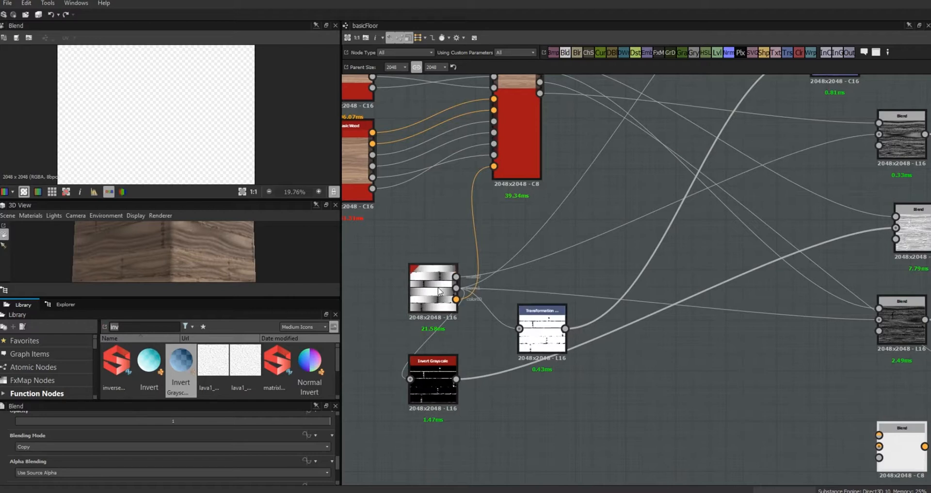
{"action": "type", "text": "ambien"}
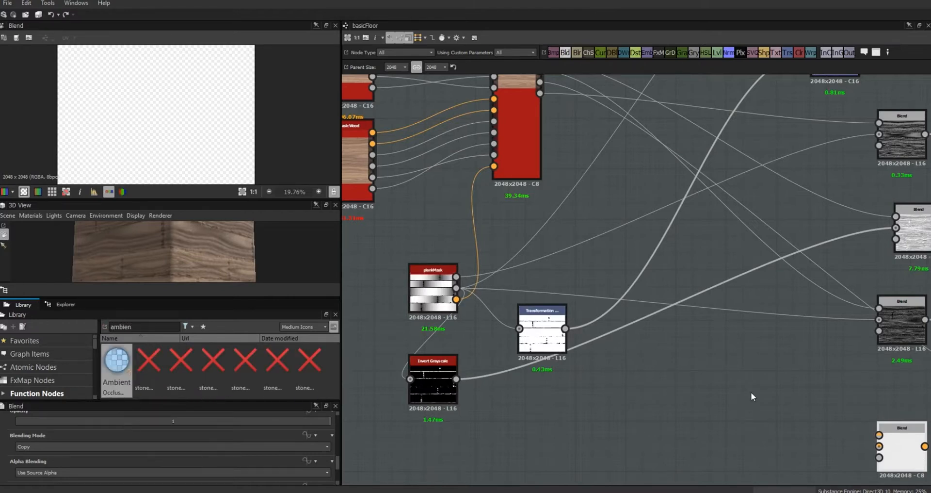
{"action": "left_click_drag", "start_coordinate": [116, 361], "coordinate": [591, 429]}
{"action": "left_click_drag", "start_coordinate": [456, 288], "coordinate": [570, 428]}
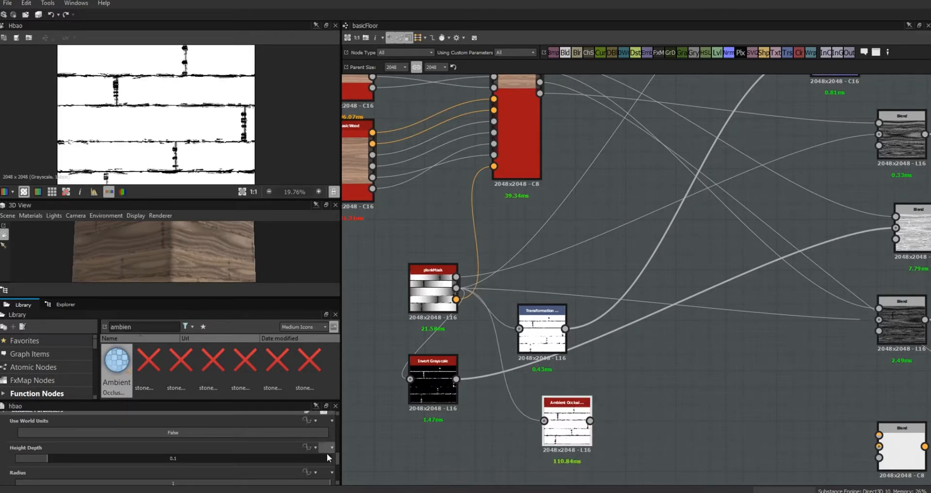
{"action": "left_click_drag", "start_coordinate": [42, 461], "coordinate": [22, 461]}
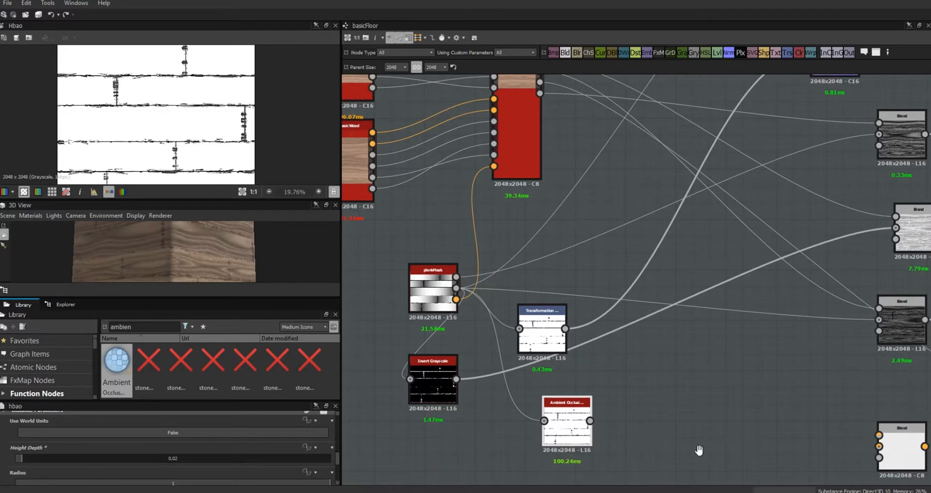
- Feed the Ambient Occlusion node's result into the new Blend's background and the Multi-Material Blend's ambient occlusion into its foreground
{"action": "scroll", "coordinate": [701, 455], "scroll_direction": "down", "scroll_amount": 2}
{"action": "middle_click_drag", "start_coordinate": [701, 454], "coordinate": [625, 408]}
{"action": "left_click_drag", "start_coordinate": [534, 388], "coordinate": [748, 403]}
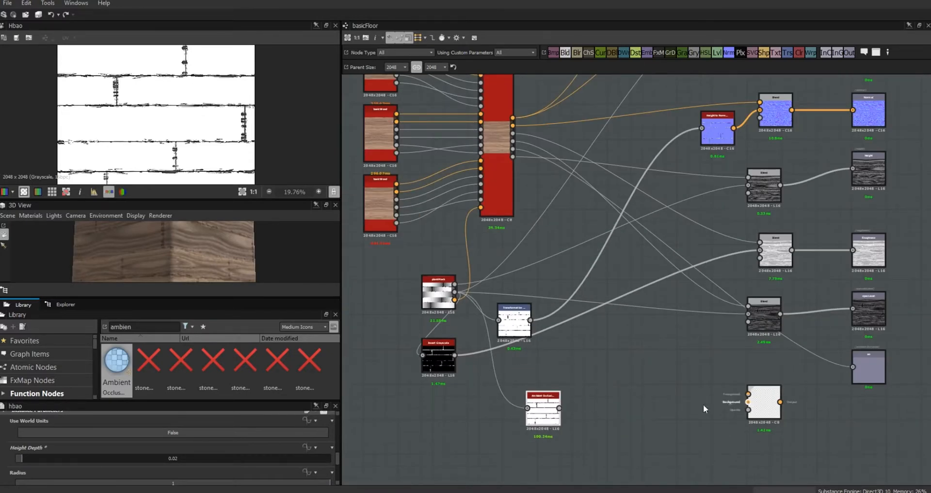
{"action": "middle_click_drag", "start_coordinate": [608, 416], "coordinate": [587, 434]}
{"action": "left_click_drag", "start_coordinate": [493, 166], "coordinate": [719, 423]}
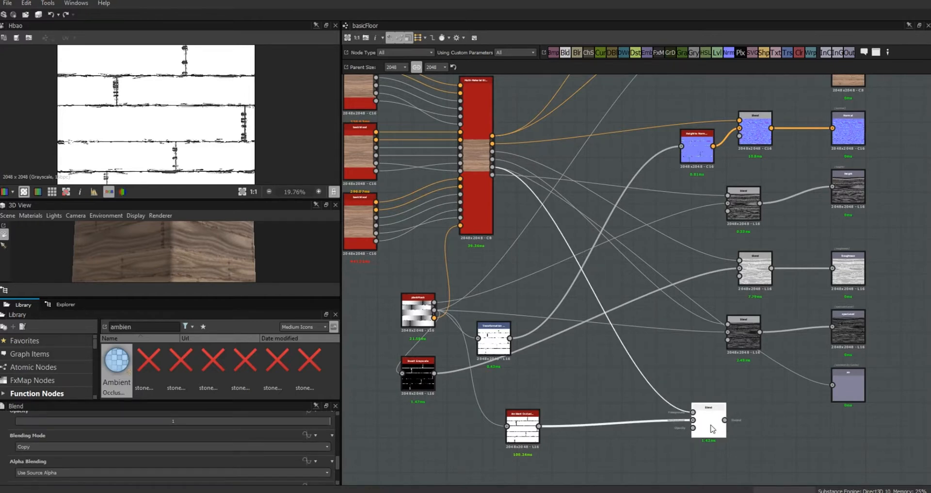
- Change the ambient occlusion Blend's blending mode, connect its result to the ao output, and place the Blend beside that output
{"action": "left_click", "coordinate": [328, 446]}
{"action": "left_click", "coordinate": [193, 408]}
{"action": "left_click_drag", "start_coordinate": [722, 429], "coordinate": [833, 385]}
{"action": "double_click", "coordinate": [849, 387]}
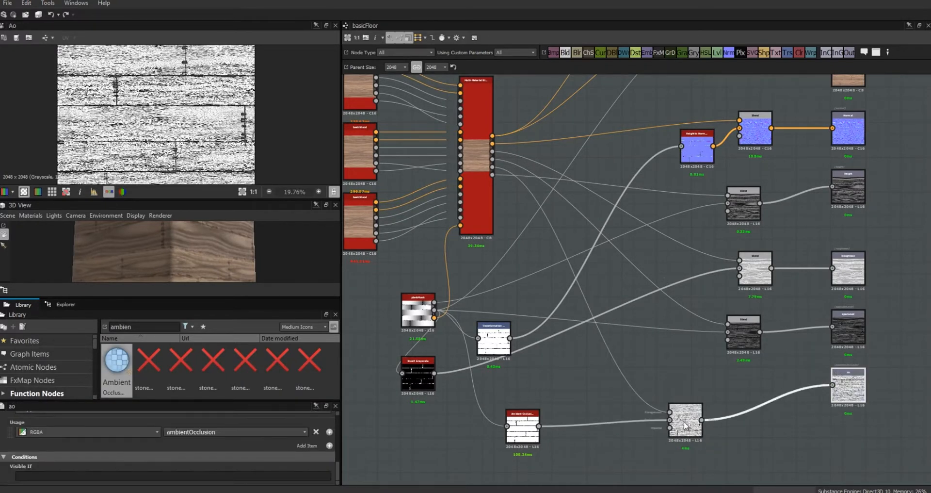
{"action": "left_click_drag", "start_coordinate": [691, 421], "coordinate": [749, 395]}
- Check the gap mask and the planks in the previews, and lower the Lightness of the HSL node feeding the base color Blend
{"action": "left_click_drag", "start_coordinate": [175, 293], "coordinate": [171, 333]}
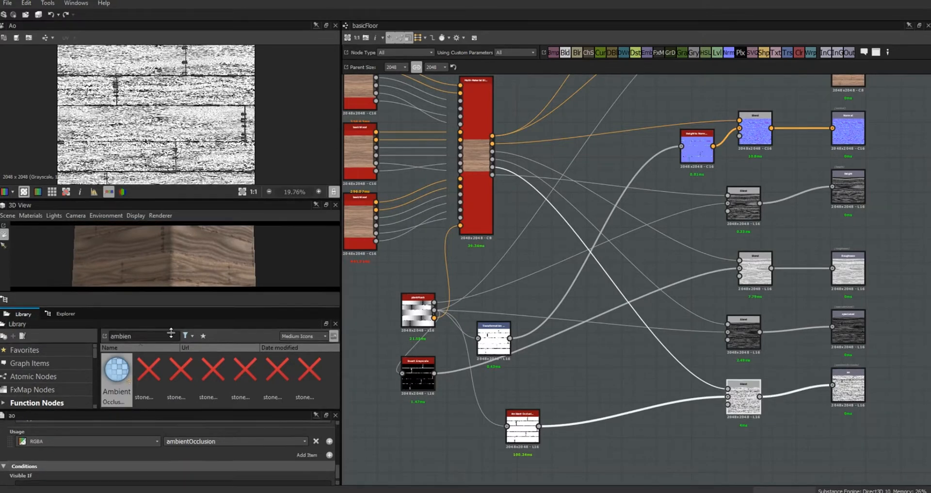
{"action": "left_click_drag", "start_coordinate": [213, 302], "coordinate": [214, 276]}
{"action": "double_click", "coordinate": [503, 346]}
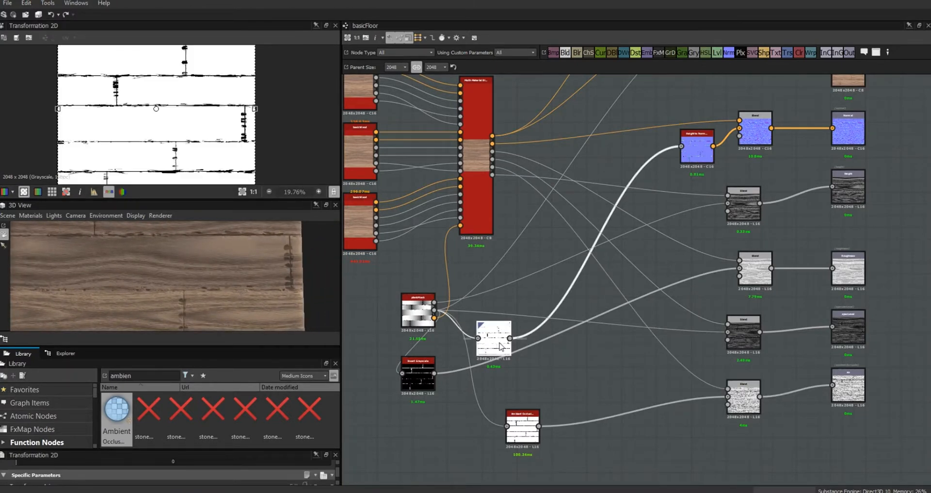
{"action": "scroll", "coordinate": [175, 148], "scroll_direction": "up", "scroll_amount": 2}
{"action": "scroll", "coordinate": [575, 219], "scroll_direction": "down", "scroll_amount": 2}
{"action": "left_click_drag", "start_coordinate": [638, 136], "coordinate": [635, 136]}
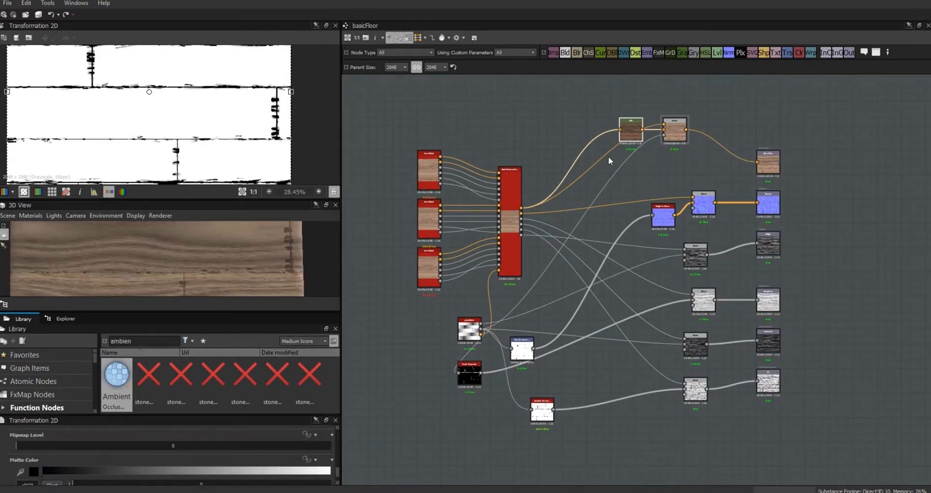
{"action": "double_click", "coordinate": [631, 130]}
{"action": "mouse_move", "coordinate": [143, 484]}
{"action": "left_mouse_down"}
{"action": "mouse_move", "coordinate": [120, 481]}
{"action": "mouse_move", "coordinate": [134, 480]}
{"action": "left_mouse_up"}
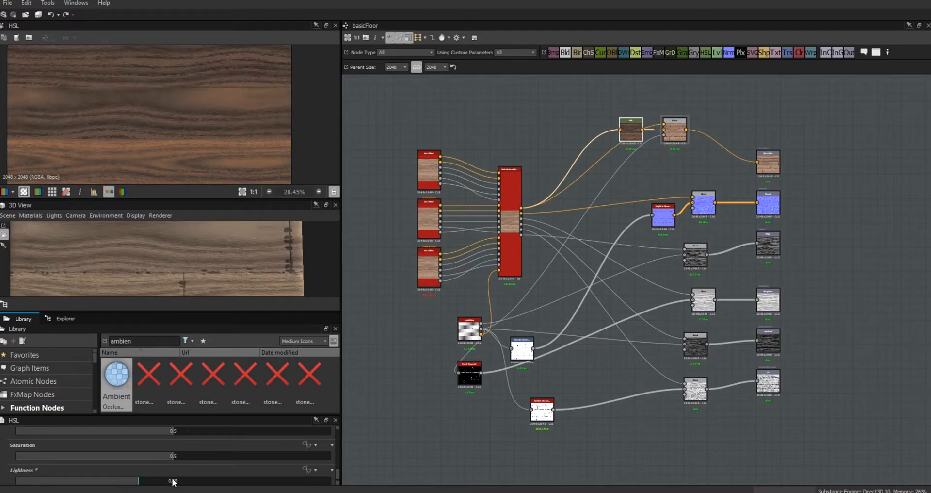
- Open the plankMask node's reference graph for editing
{"action": "left_click", "coordinate": [469, 326]}
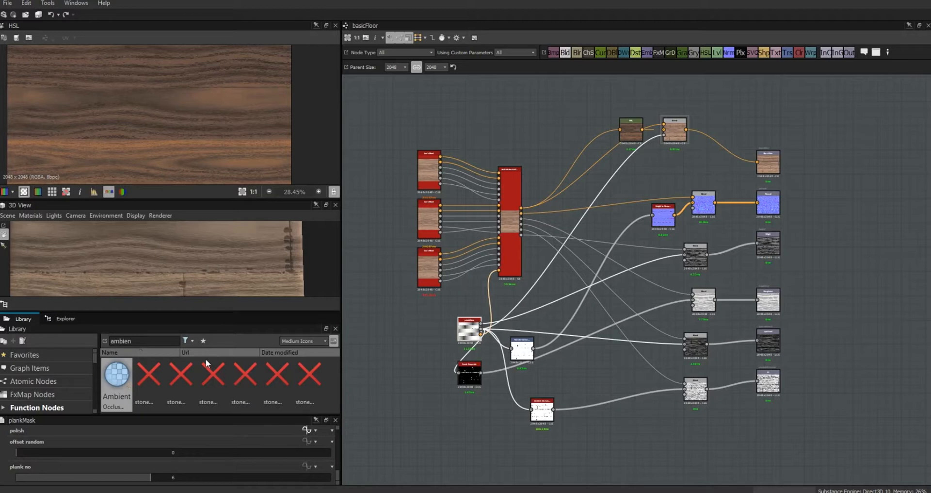
{"action": "left_click_drag", "start_coordinate": [216, 314], "coordinate": [206, 330]}
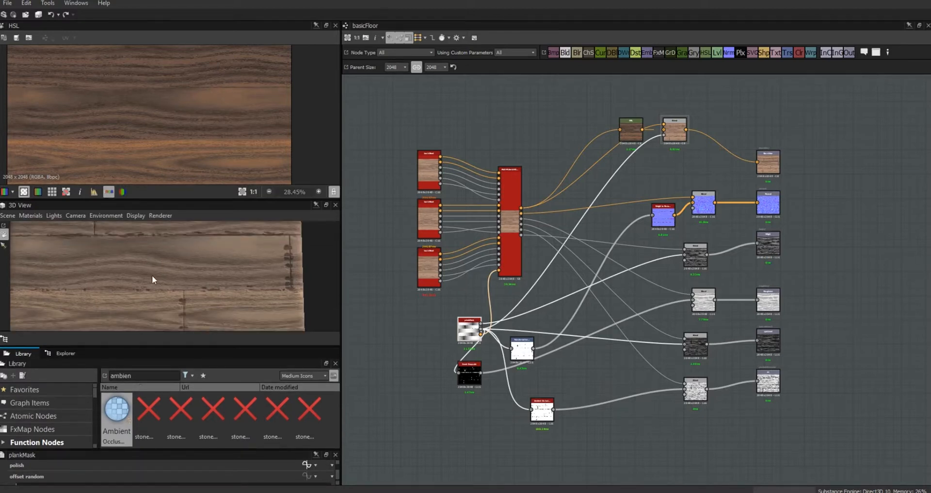
{"action": "right_click", "coordinate": [468, 331]}
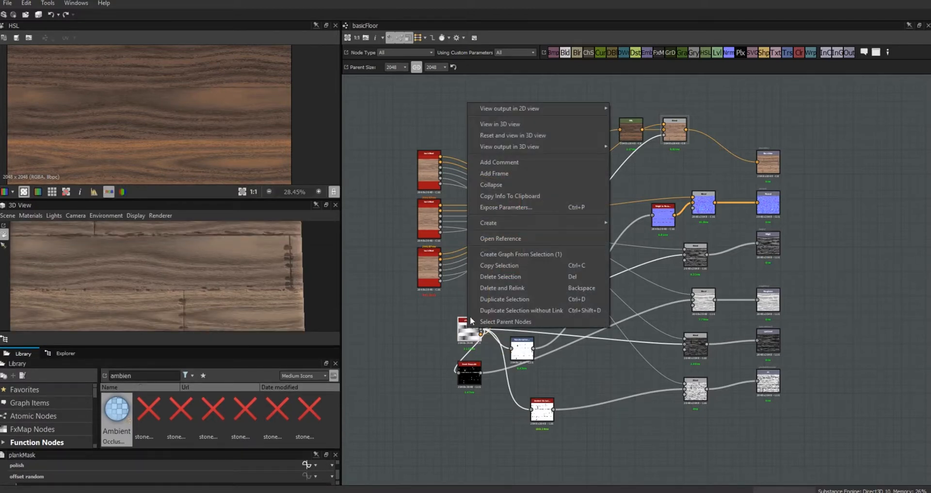
{"action": "left_click", "coordinate": [503, 239]}
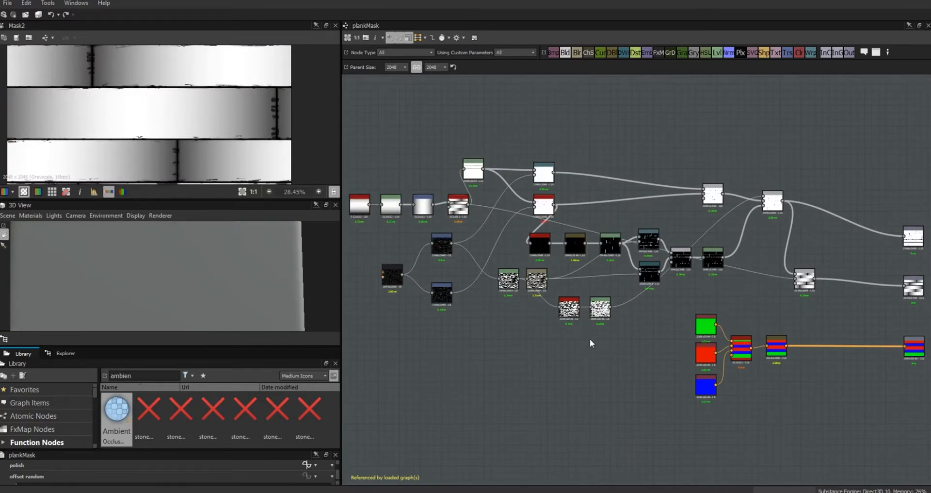
- Set Interstice Y to 0.04 on plankMask's grayscale Tile Generator
{"action": "scroll", "coordinate": [590, 340], "scroll_direction": "up", "scroll_amount": 1}
{"action": "left_click", "coordinate": [434, 176]}
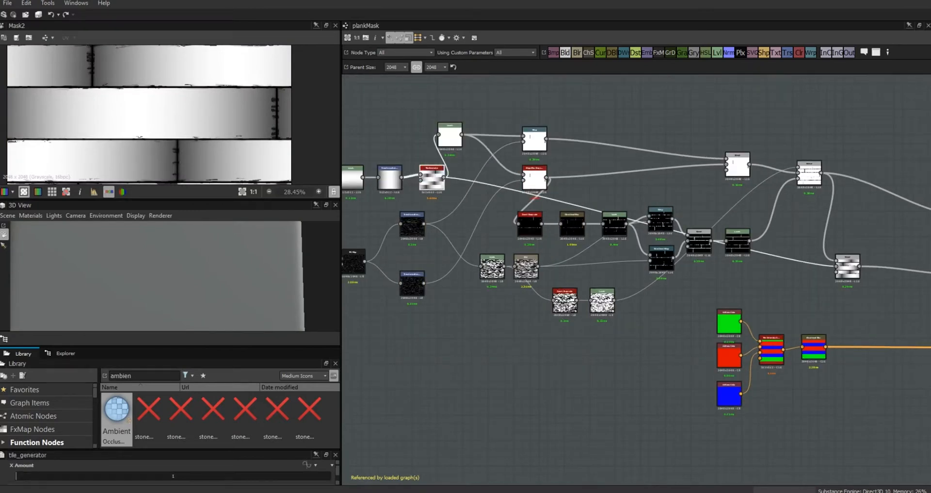
{"action": "left_click_drag", "start_coordinate": [225, 449], "coordinate": [226, 367]}
{"action": "left_click_drag", "start_coordinate": [338, 407], "coordinate": [339, 428]}
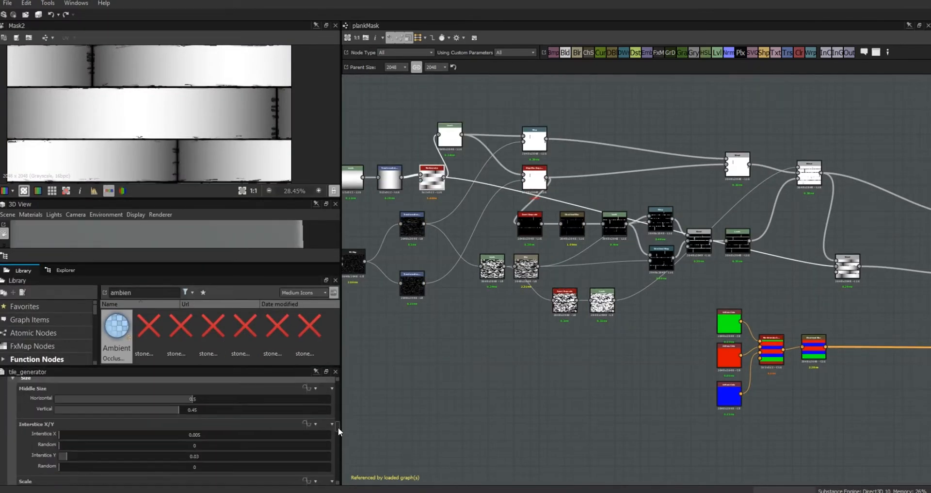
{"action": "double_click", "coordinate": [195, 456]}
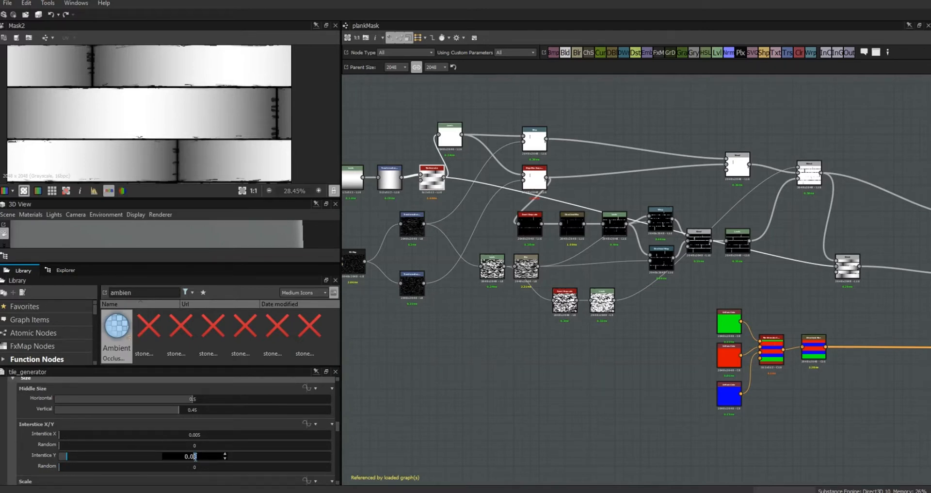
{"action": "key", "text": "Return"}
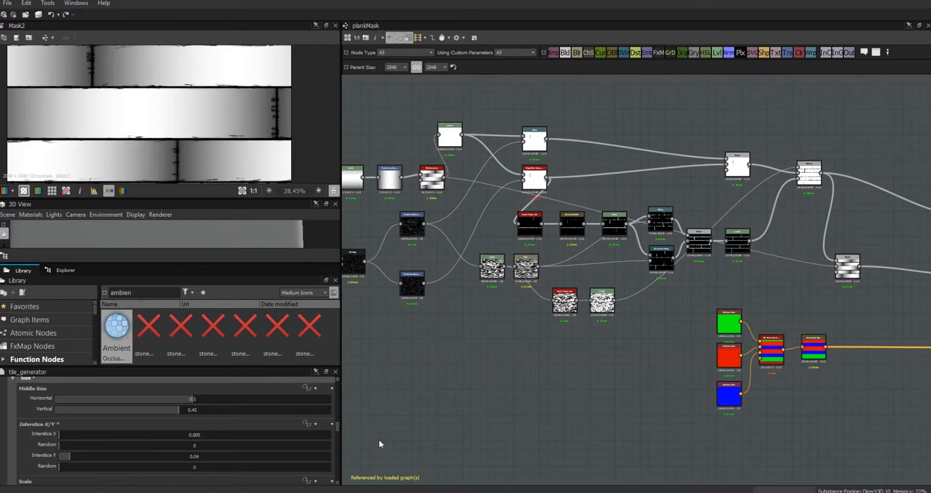
- Check the interstice settings of plankMask's Tile Generator Color node and return to the basicFloor graph
{"action": "left_click", "coordinate": [774, 357]}
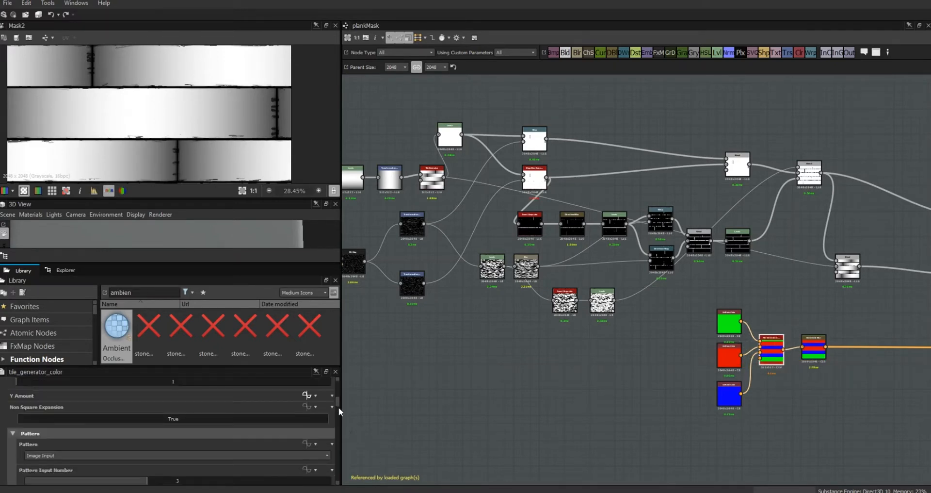
{"action": "scroll", "coordinate": [339, 412], "scroll_direction": "down", "scroll_amount": 8}
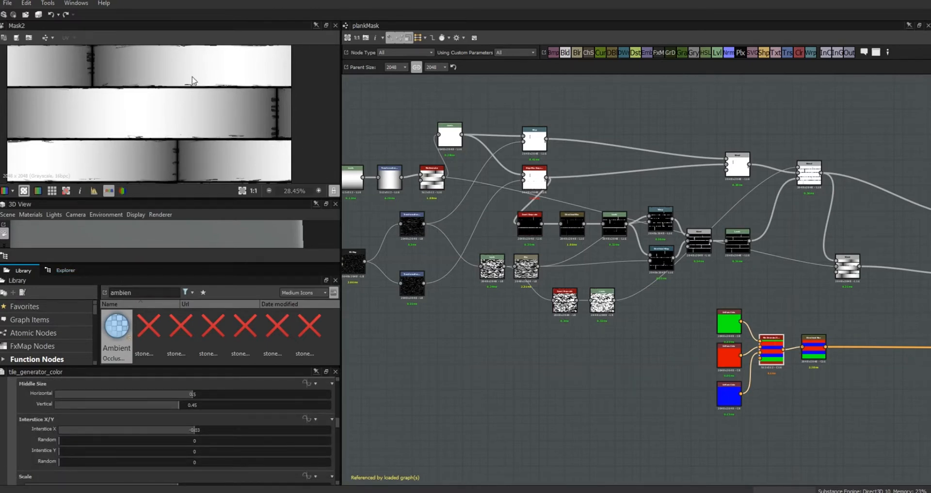
{"action": "left_click", "coordinate": [62, 271]}
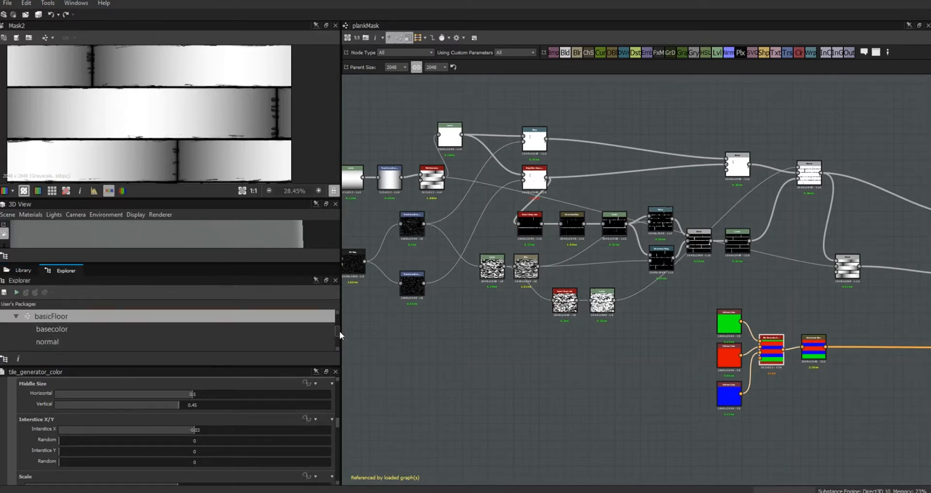
{"action": "scroll", "coordinate": [339, 330], "scroll_direction": "up", "scroll_amount": 2}
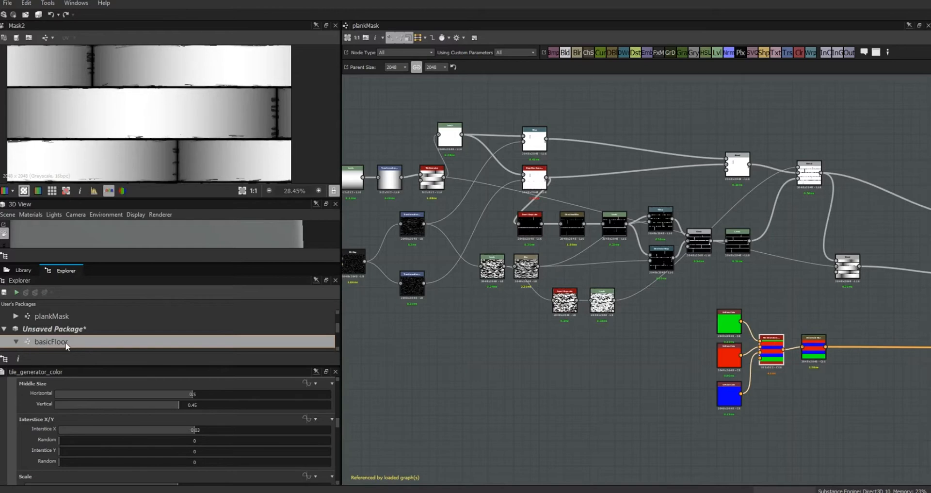
{"action": "double_click", "coordinate": [66, 342]}
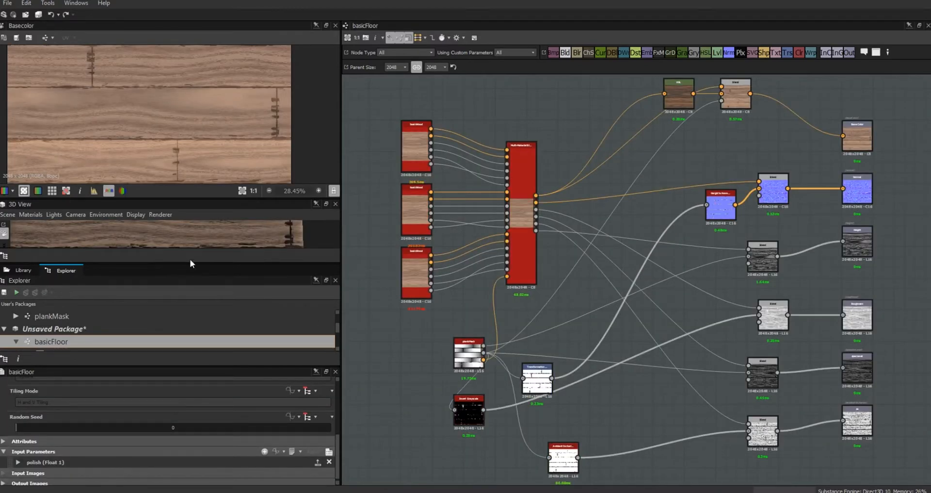
- Enlarge the 3D preview and examine the plank gaps on the cube from several angles and under different lighting
{"action": "left_click_drag", "start_coordinate": [190, 262], "coordinate": [228, 345]}
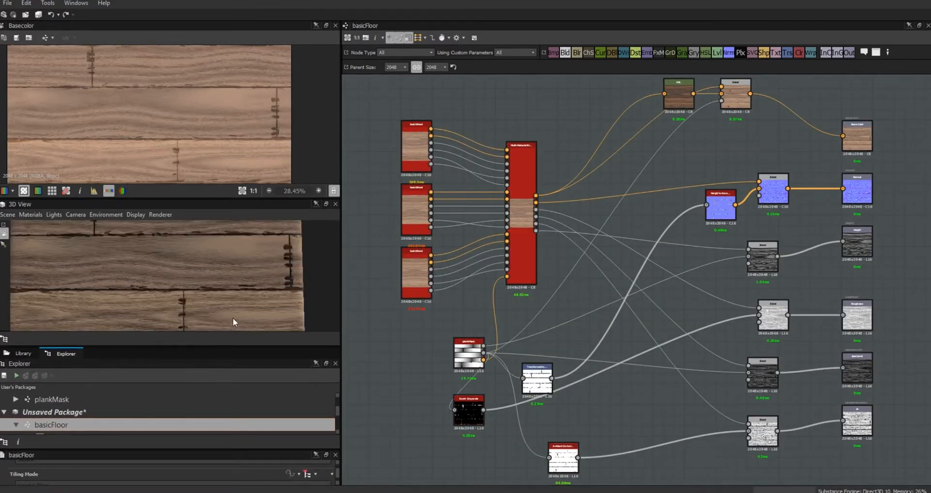
{"action": "left_click_drag", "start_coordinate": [204, 286], "coordinate": [108, 288]}
{"action": "right_click_drag", "start_coordinate": [135, 283], "coordinate": [477, 461]}
{"action": "left_click_drag", "start_coordinate": [200, 291], "coordinate": [84, 165]}
{"action": "left_click_drag", "start_coordinate": [265, 288], "coordinate": [216, 298]}
- Save the unsaved package as basicFloor.sbs and publish it as basicFloor.sbsar in the Unreal DemoWorkspace Content folder
{"action": "left_click", "coordinate": [71, 413]}
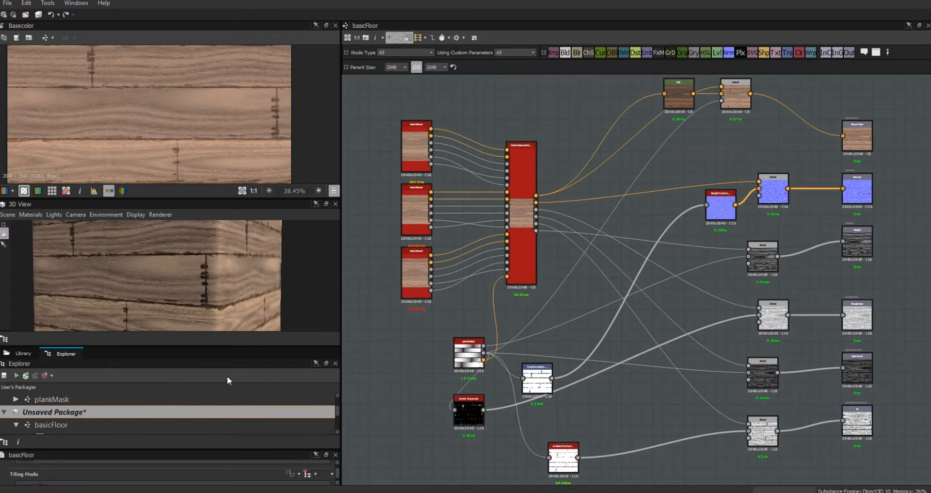
{"action": "key", "text": "ctrl+s"}
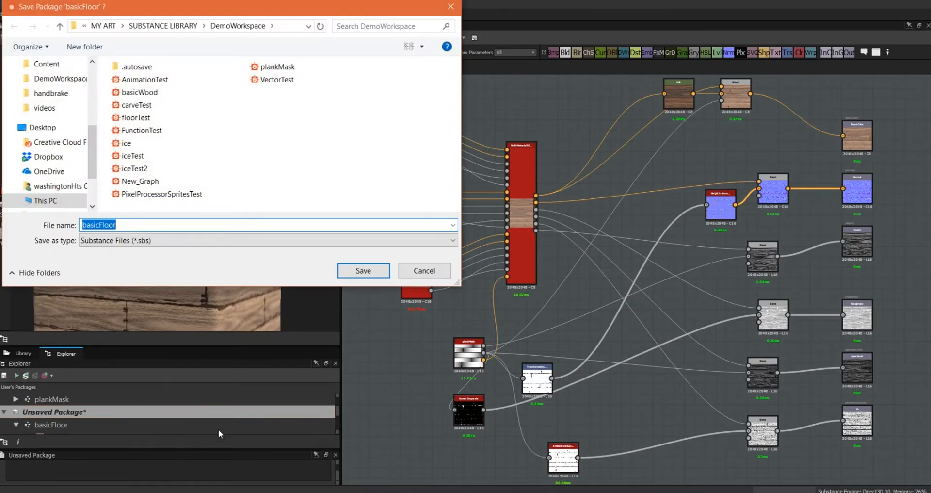
{"action": "left_click", "coordinate": [361, 275]}
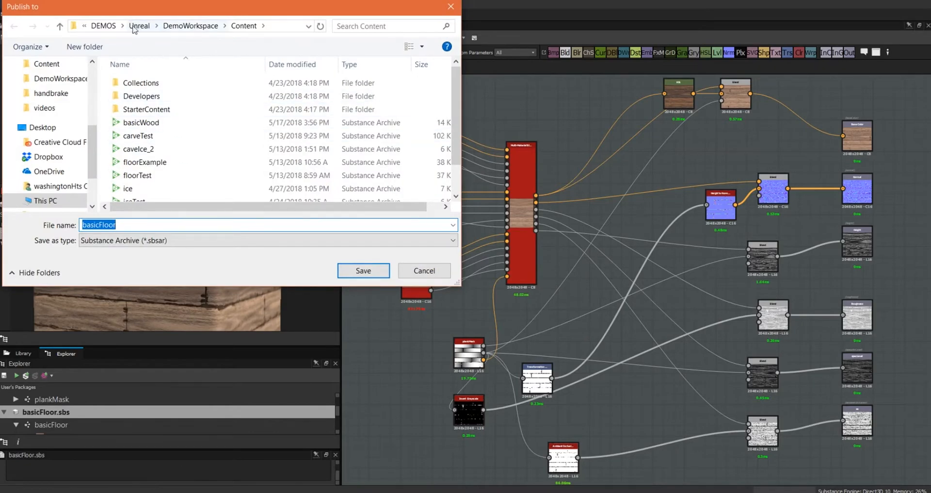
{"action": "left_click", "coordinate": [369, 275]}
{"action": "left_click", "coordinate": [524, 299]}
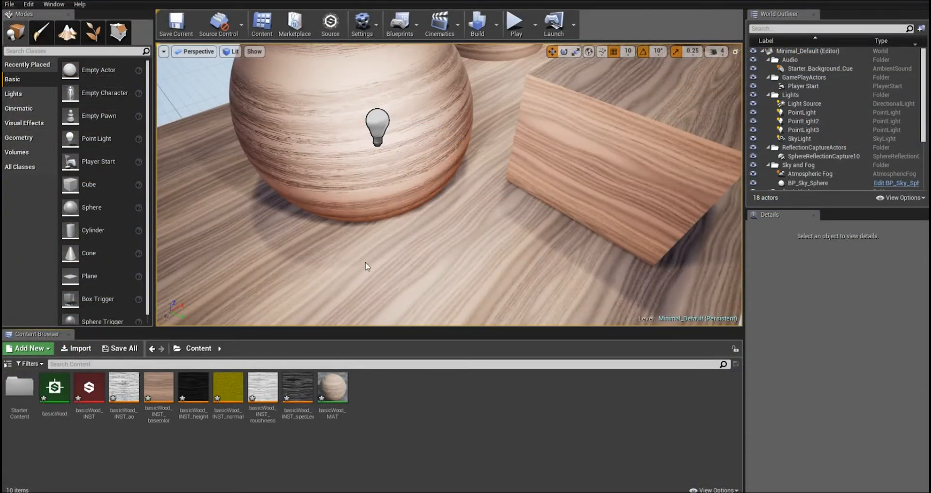
- In Unreal Editor, import the basicFloor substance archive with default instance basicFloor_INST and material basicFloor_MAT in the Content folder
{"action": "left_click", "coordinate": [76, 348]}
{"action": "left_click", "coordinate": [48, 83]}
{"action": "double_click", "coordinate": [141, 112]}
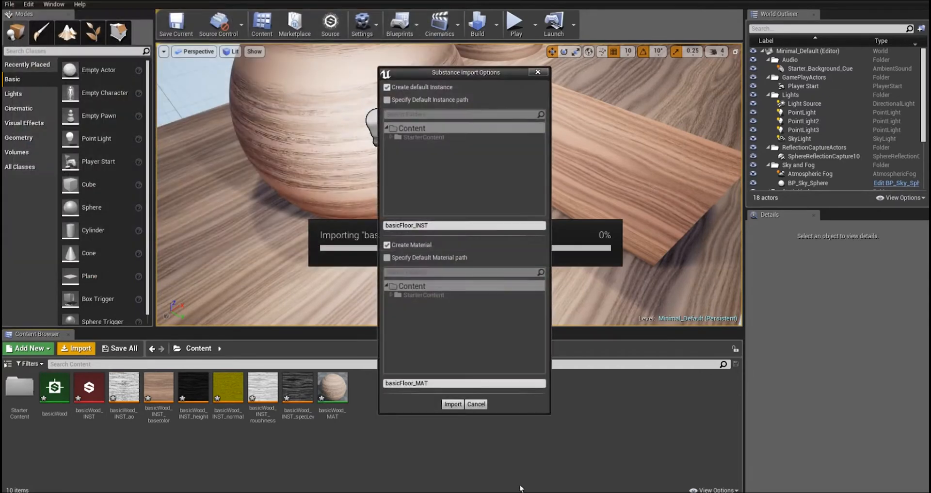
{"action": "left_click", "coordinate": [453, 405]}
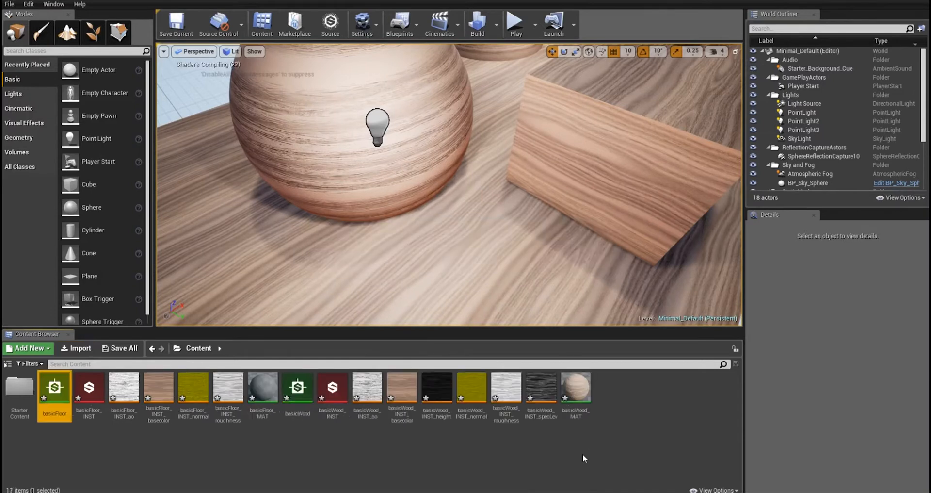
{"action": "left_click", "coordinate": [529, 464]}
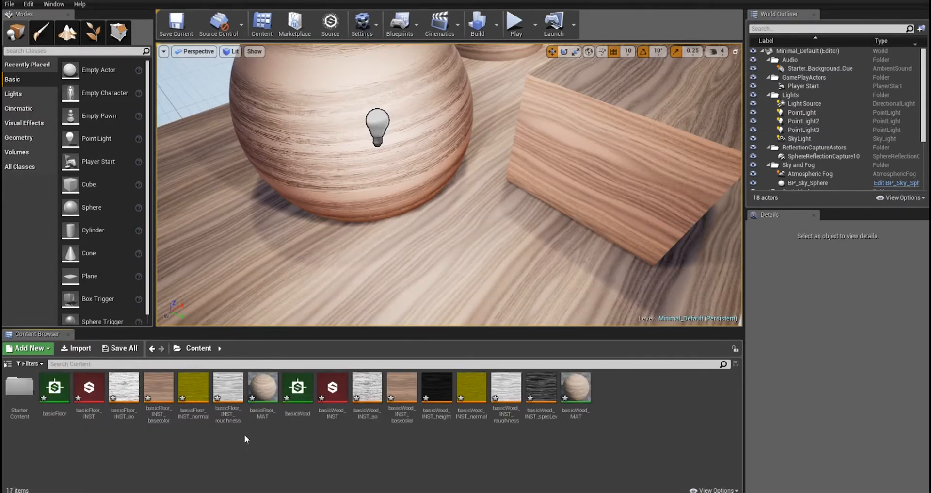
- Open the basicFloor_INST graph instance and enable its specLevel and Height outputs
{"action": "left_click", "coordinate": [90, 397]}
{"action": "double_click", "coordinate": [90, 397]}
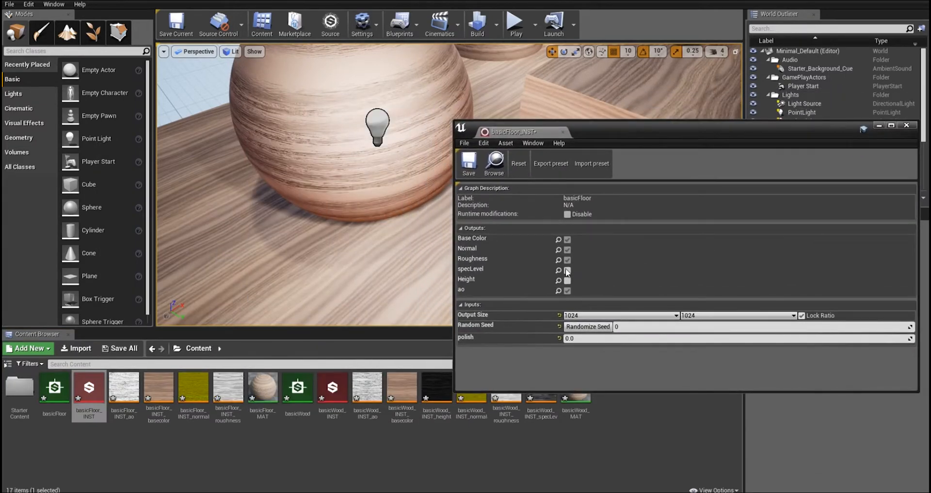
{"action": "left_click", "coordinate": [567, 270]}
{"action": "left_click", "coordinate": [567, 281]}
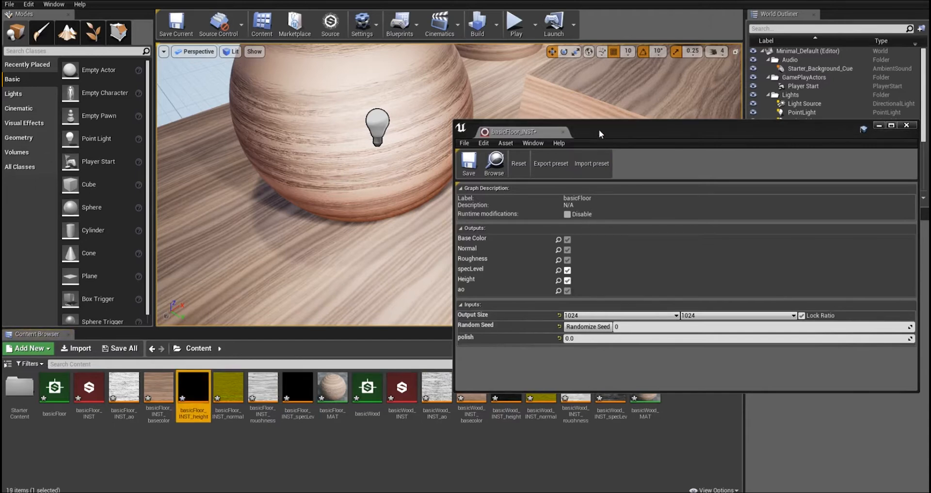
{"action": "left_click_drag", "start_coordinate": [598, 129], "coordinate": [608, 114]}
- Open the basicFloor_MAT material and spread out its result node and the ao, roughness and normal texture nodes
{"action": "double_click", "coordinate": [330, 400]}
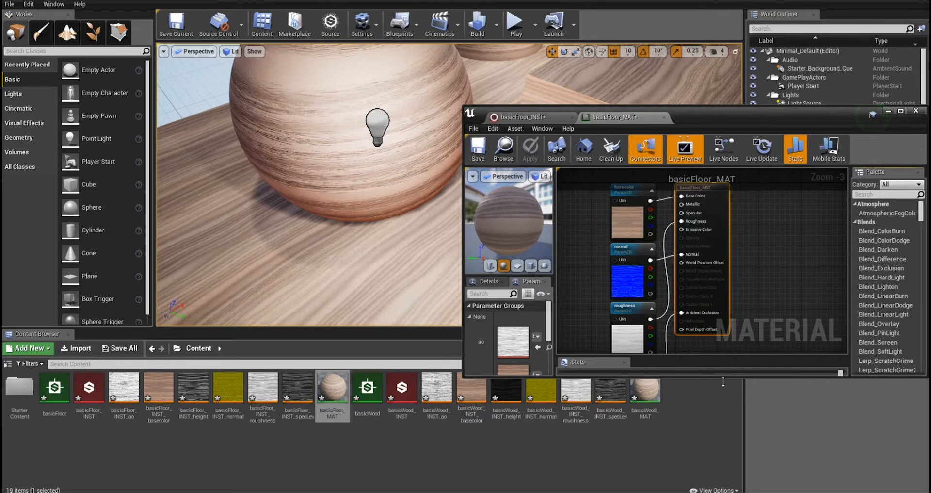
{"action": "left_click_drag", "start_coordinate": [719, 202], "coordinate": [792, 249]}
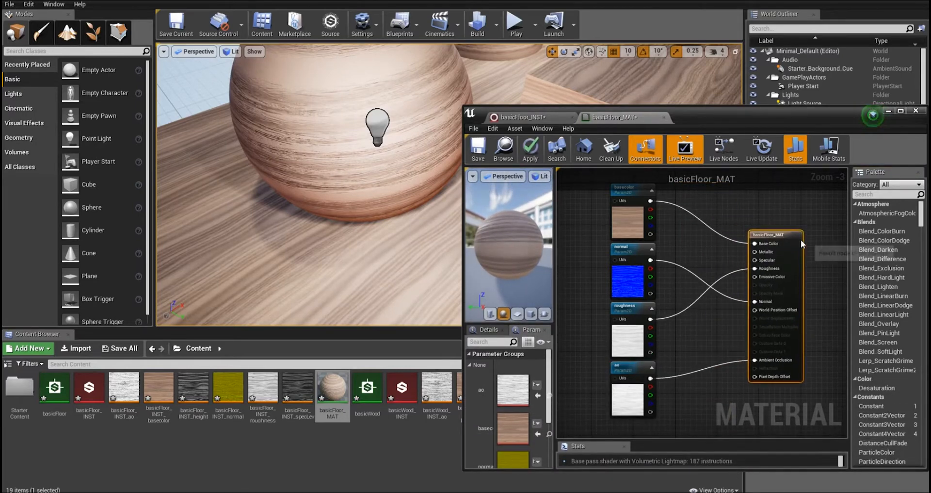
{"action": "left_click_drag", "start_coordinate": [633, 377], "coordinate": [641, 404]}
{"action": "left_click_drag", "start_coordinate": [638, 320], "coordinate": [643, 339]}
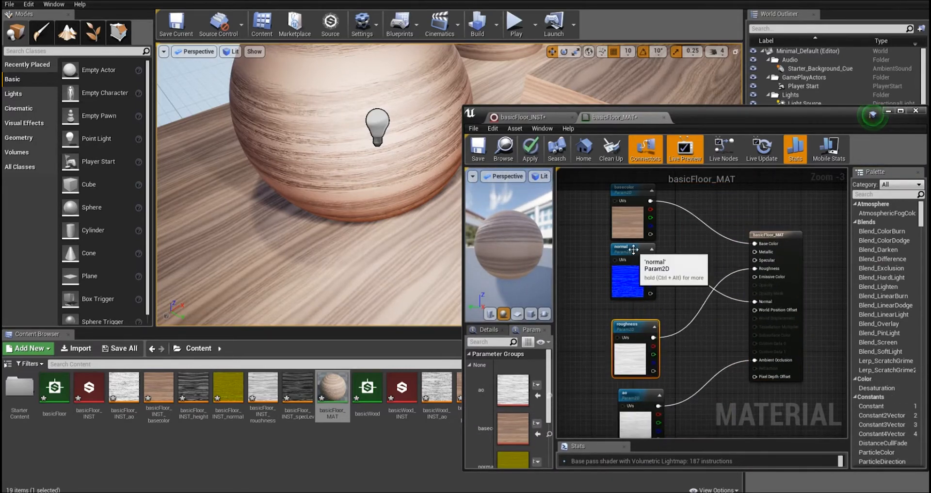
{"action": "left_click_drag", "start_coordinate": [633, 252], "coordinate": [635, 260]}
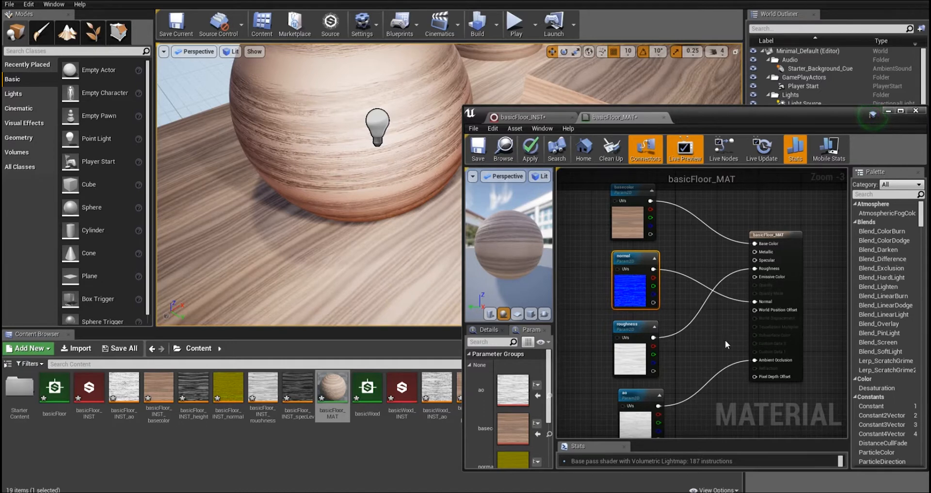
- Duplicate the basecolor texture parameter twice and move one copy clear of the existing texture nodes
{"action": "left_click", "coordinate": [648, 215]}
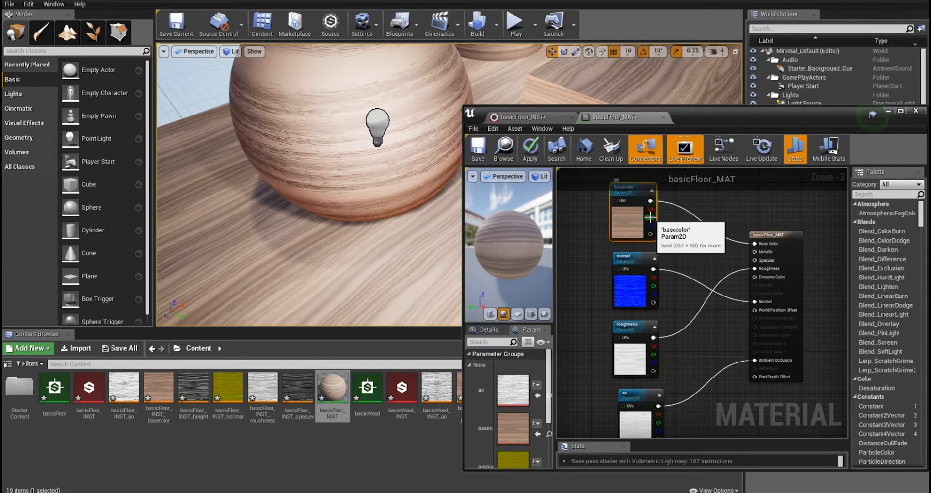
{"action": "key", "text": "ctrl+w"}
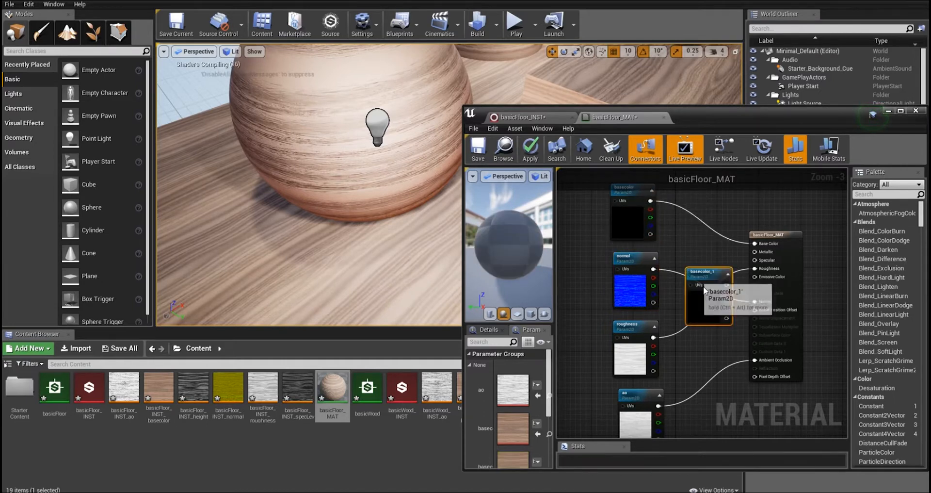
{"action": "left_click_drag", "start_coordinate": [692, 275], "coordinate": [558, 232]}
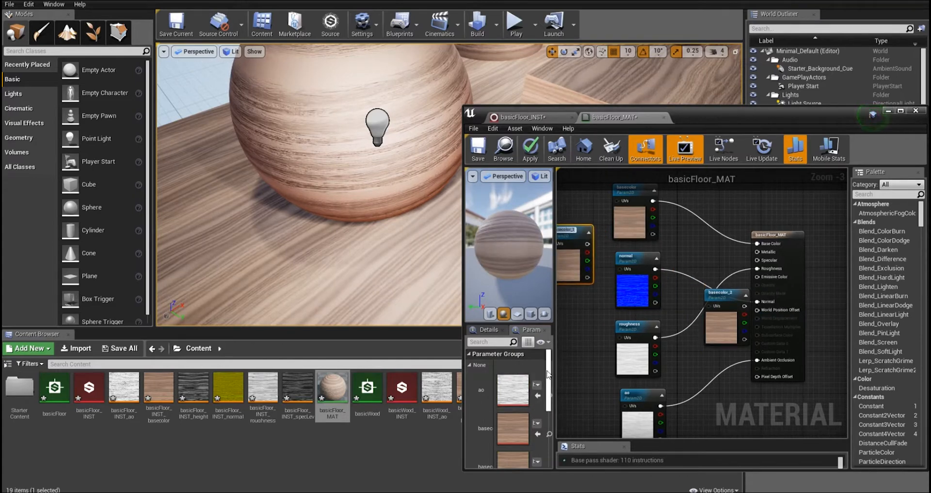
- Name the first duplicate parameter specLev and assign it the basicFloor_INST_specLev texture
{"action": "left_click_drag", "start_coordinate": [547, 373], "coordinate": [620, 398]}
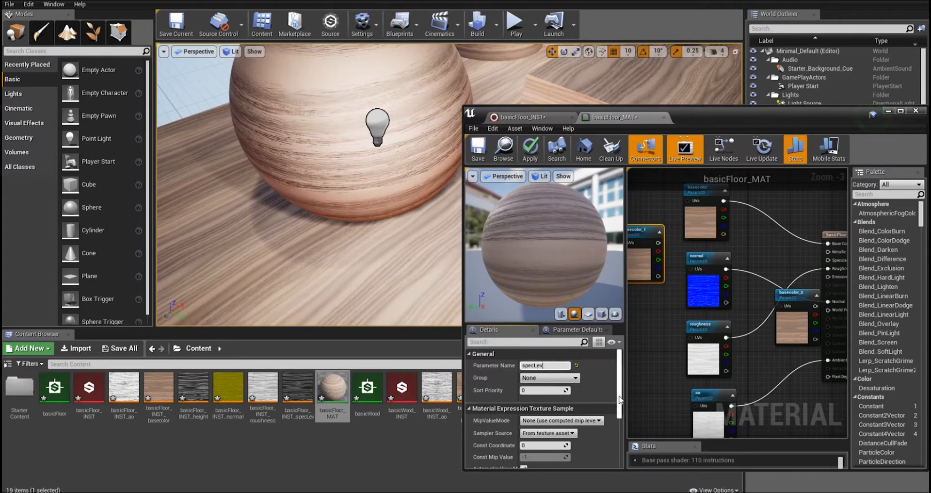
{"action": "scroll", "coordinate": [619, 397], "scroll_direction": "down", "scroll_amount": 5}
{"action": "left_click", "coordinate": [607, 400]}
{"action": "type", "text": "basicfl"}
{"action": "double_click", "coordinate": [601, 342]}
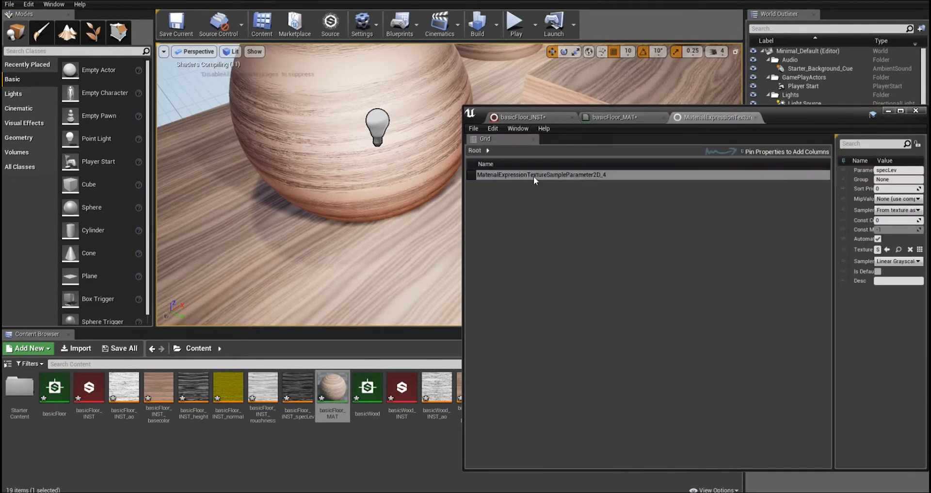
{"action": "left_click", "coordinate": [755, 117]}
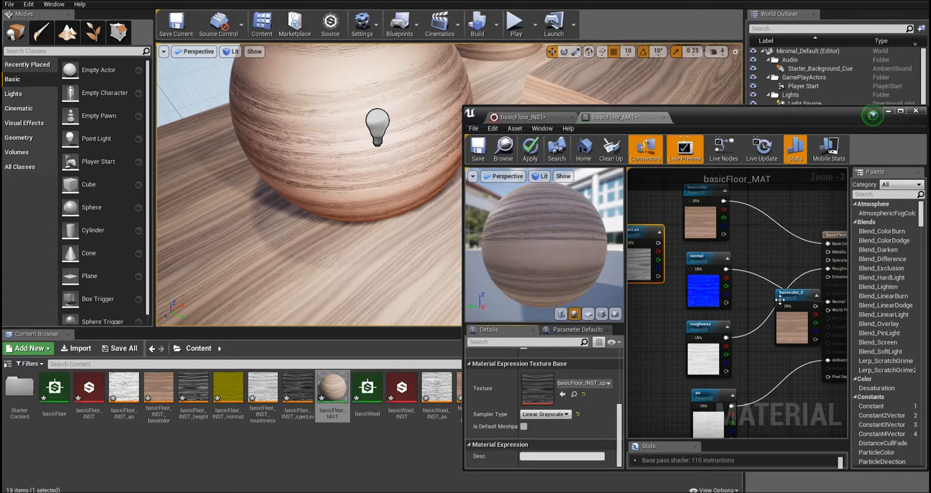
- Place the second duplicate below specLev, assign it the basicFloor_INST_height texture and name it height
{"action": "left_click_drag", "start_coordinate": [794, 293], "coordinate": [647, 307]}
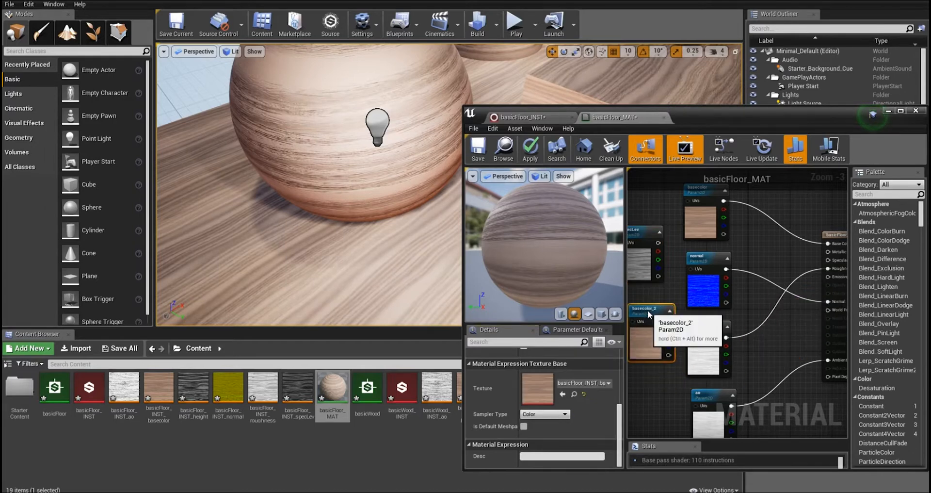
{"action": "left_click", "coordinate": [608, 383]}
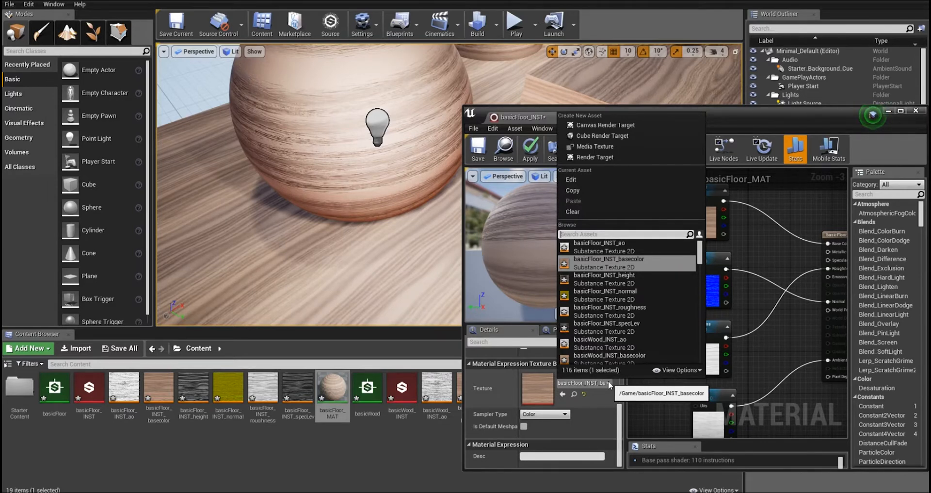
{"action": "left_click", "coordinate": [624, 277]}
{"action": "left_click_drag", "start_coordinate": [563, 364], "coordinate": [507, 361]}
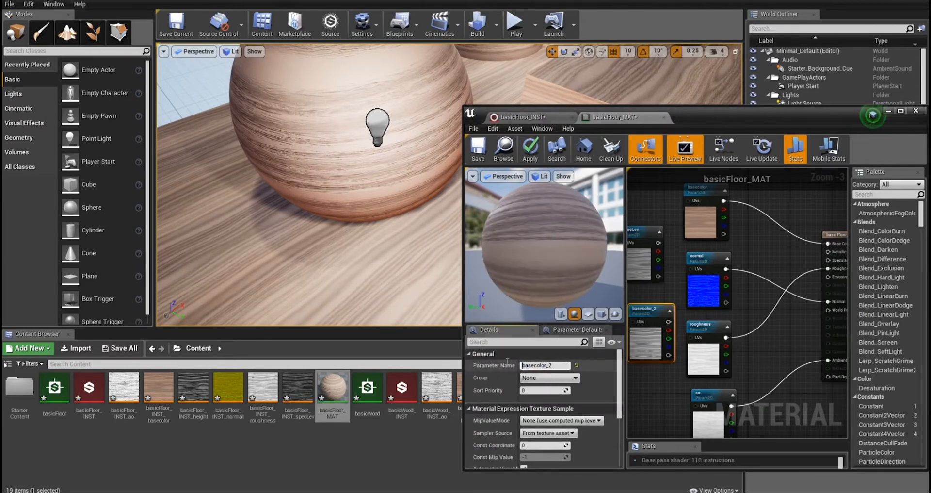
- Set the material's tessellation to PN Triangles with crack-free displacement enabled and a max displacement of 1.0
{"action": "left_click", "coordinate": [793, 363]}
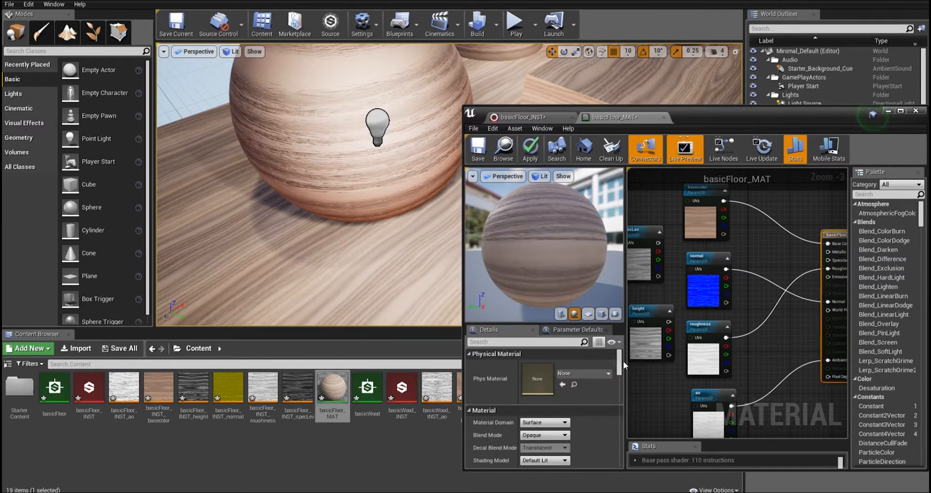
{"action": "left_click_drag", "start_coordinate": [622, 364], "coordinate": [621, 427]}
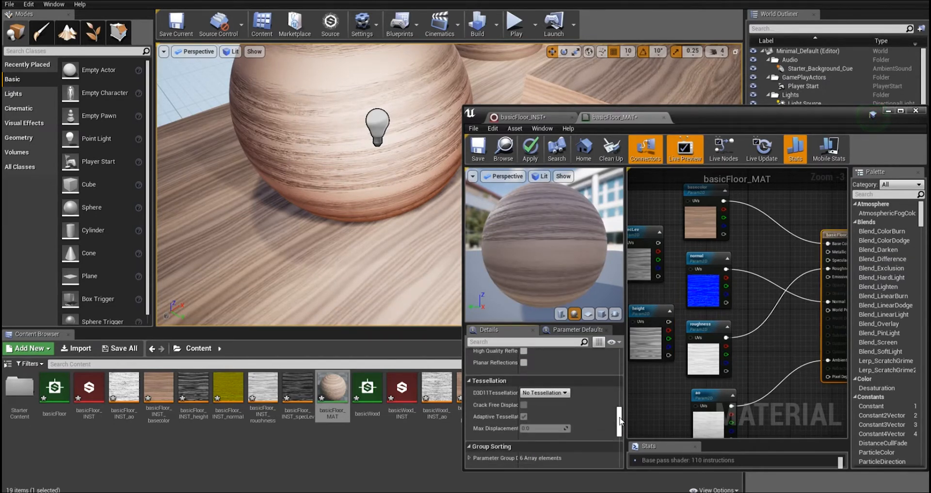
{"action": "left_click", "coordinate": [562, 393]}
{"action": "left_click", "coordinate": [538, 417]}
{"action": "left_click", "coordinate": [524, 404]}
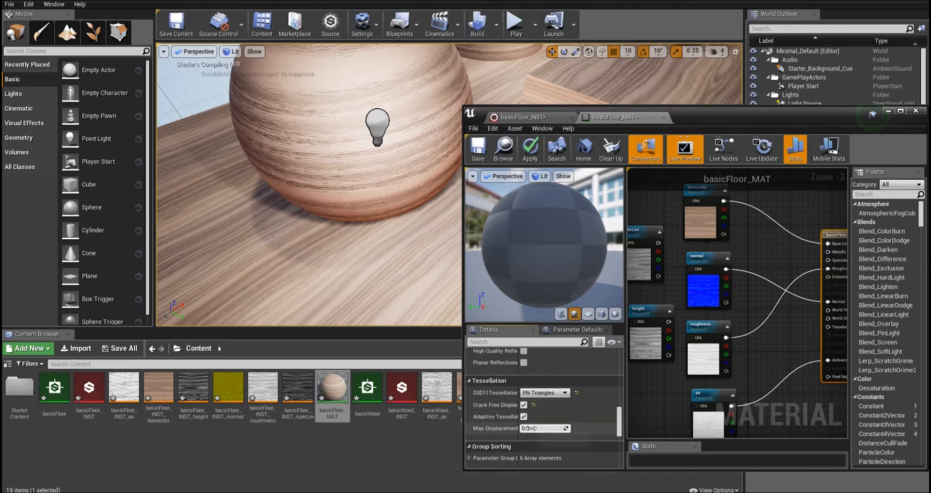
{"action": "left_click", "coordinate": [803, 407]}
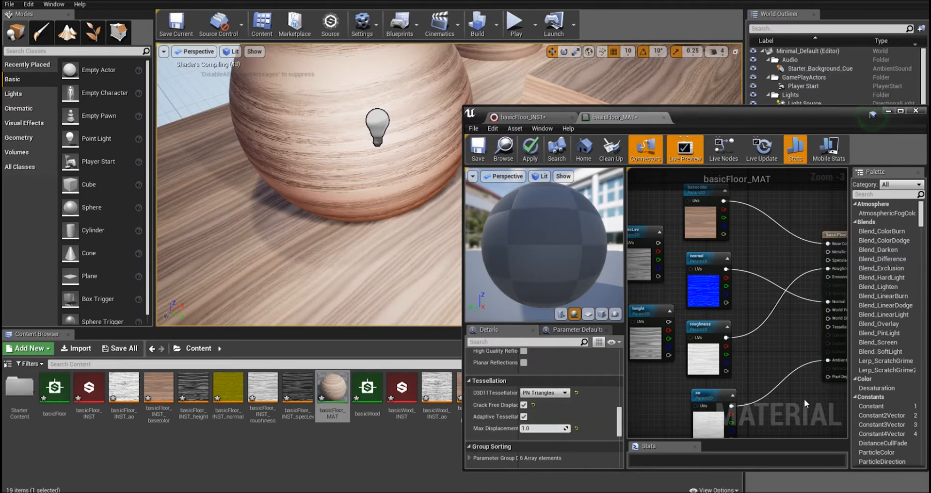
- Add a Constant node with value 10 and connect it to the material's Tessellation Multiplier
{"action": "right_click", "coordinate": [778, 332]}
{"action": "type", "text": "consta"}
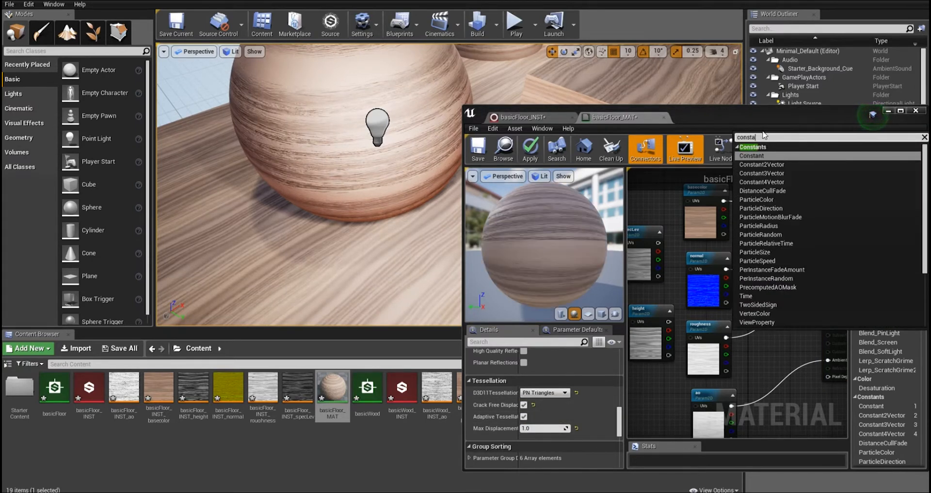
{"action": "left_click", "coordinate": [753, 157]}
{"action": "right_click_drag", "start_coordinate": [777, 378], "coordinate": [694, 354]}
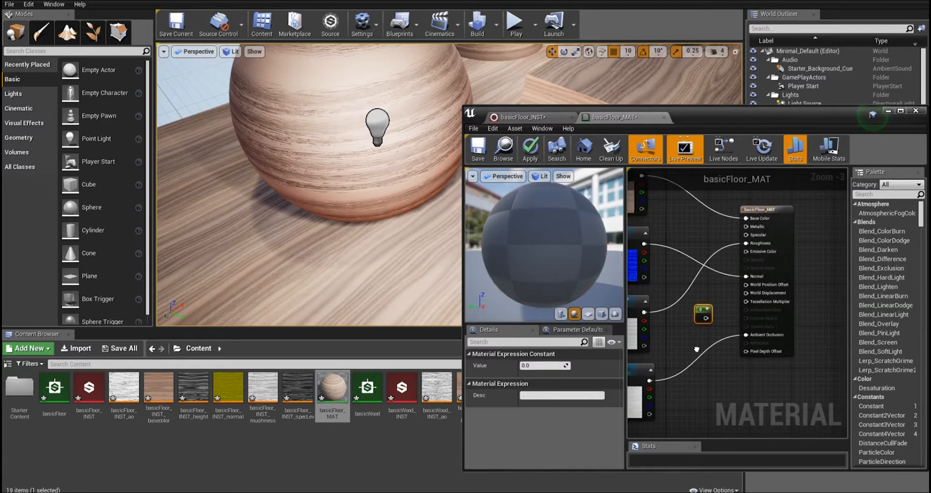
{"action": "left_click_drag", "start_coordinate": [745, 301], "coordinate": [706, 321]}
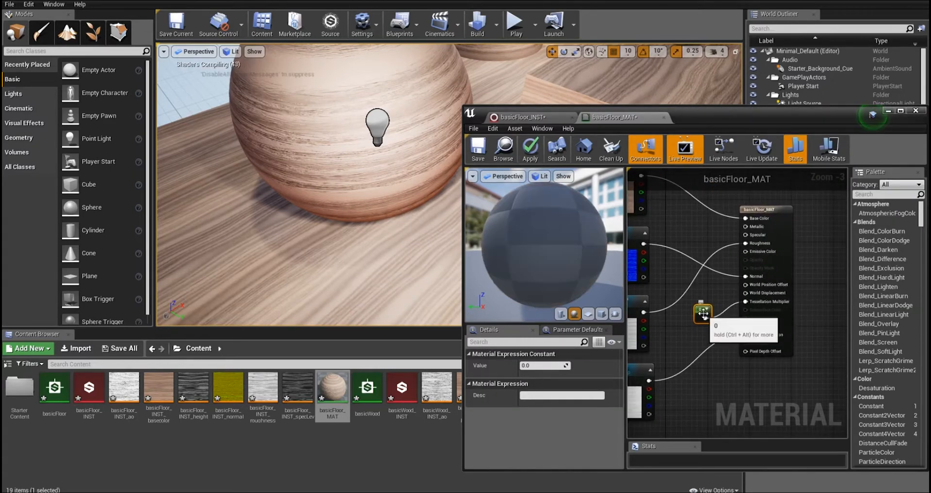
{"action": "type", "text": "10"}
{"action": "left_click", "coordinate": [717, 388]}
- Connect the specLev texture to Specular and the height texture to World Displacement
{"action": "right_click_drag", "start_coordinate": [664, 294], "coordinate": [747, 317]}
{"action": "left_click_drag", "start_coordinate": [659, 241], "coordinate": [829, 258]}
{"action": "left_click_drag", "start_coordinate": [670, 319], "coordinate": [828, 315]}
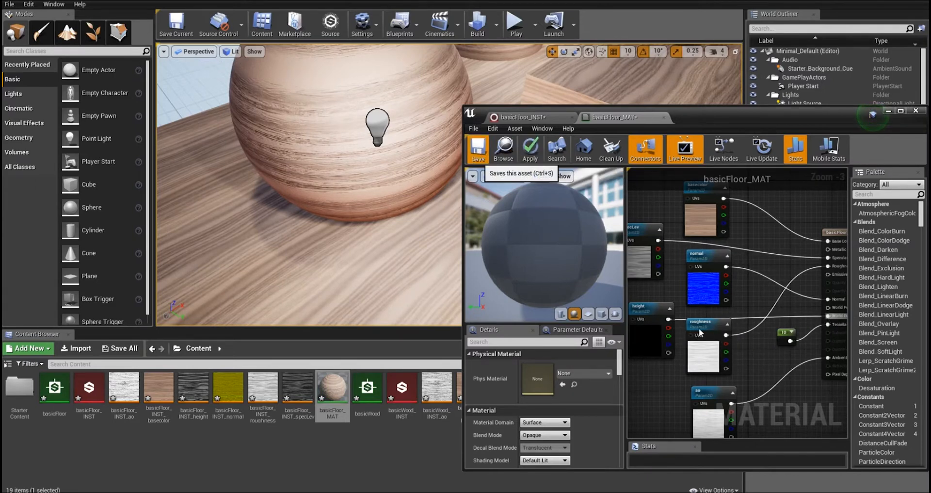
- Save basicFloor_MAT and apply it to the floor in the level
{"action": "key", "text": "ctrl+s"}
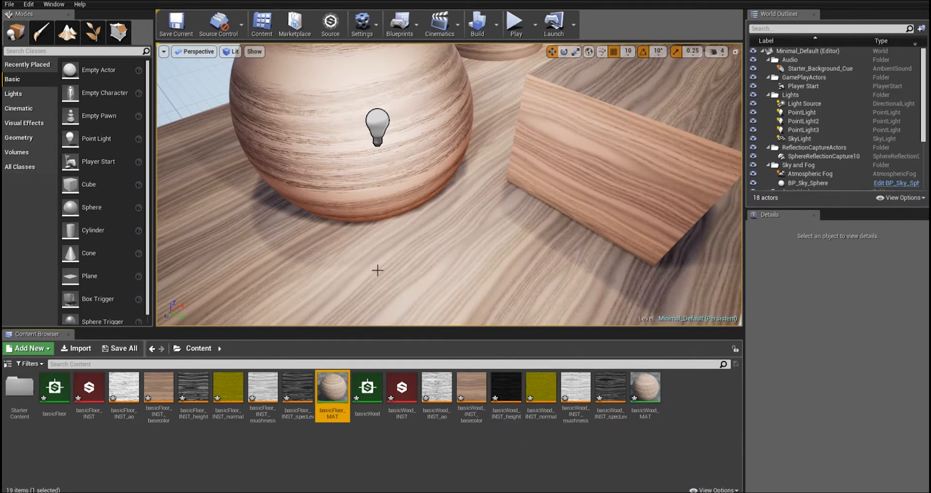
{"action": "left_click_drag", "start_coordinate": [333, 388], "coordinate": [469, 301]}
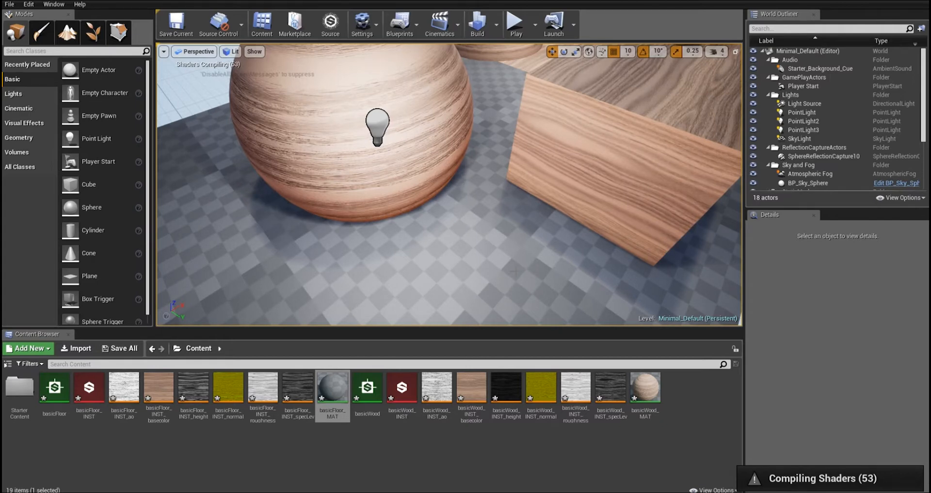
{"action": "middle_click_drag", "start_coordinate": [515, 271], "coordinate": [510, 141], "text": "alt"}
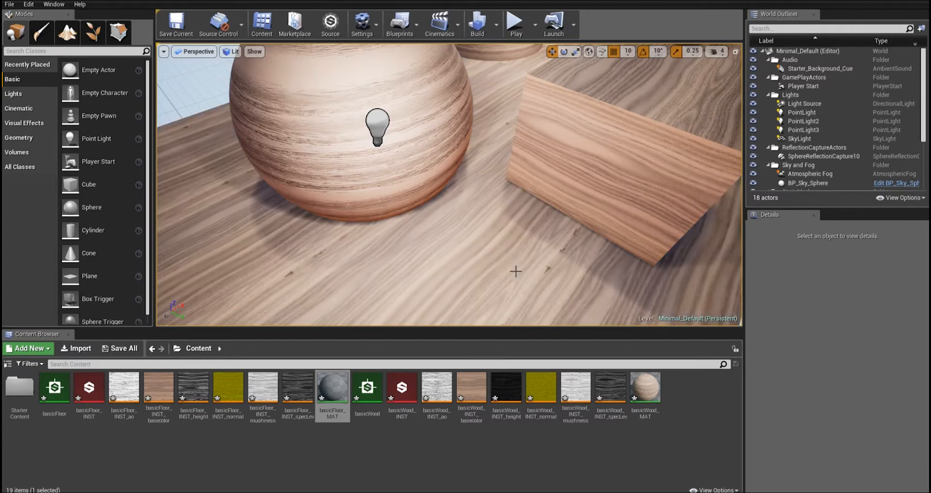
- Set the output size of basicFloor_INST to 2048 x 2048 and save the instance
{"action": "left_click_drag", "start_coordinate": [0, 145], "coordinate": [608, 115]}
{"action": "left_click", "coordinate": [410, 113]}
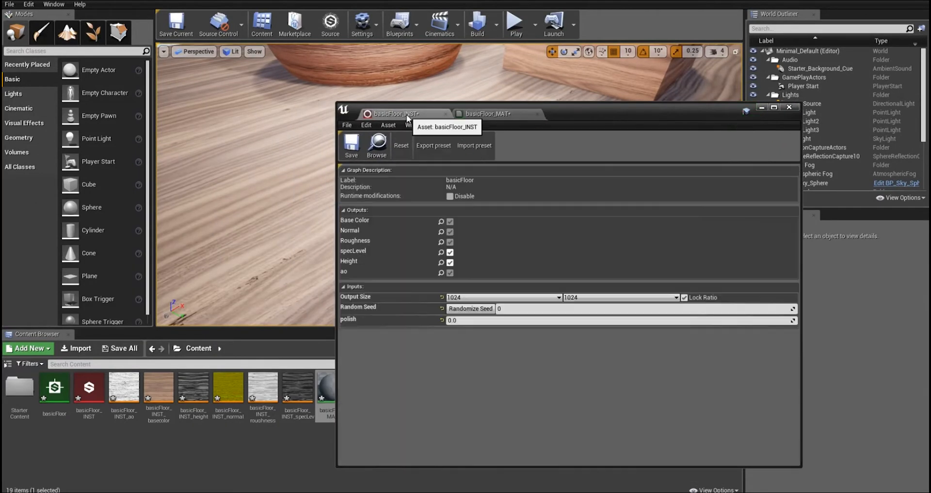
{"action": "left_click", "coordinate": [560, 297]}
{"action": "left_click", "coordinate": [523, 351]}
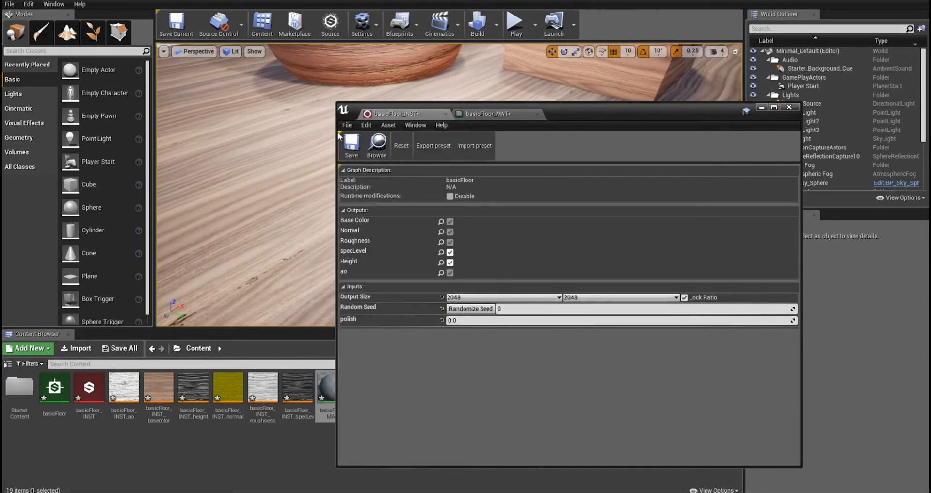
{"action": "left_click", "coordinate": [352, 145]}
- Examine the plank gaps and surface detail on the floor up close and from several angles
{"action": "left_click_drag", "start_coordinate": [572, 113], "coordinate": [278, 168]}
{"action": "right_click_drag", "start_coordinate": [601, 194], "coordinate": [630, 213]}
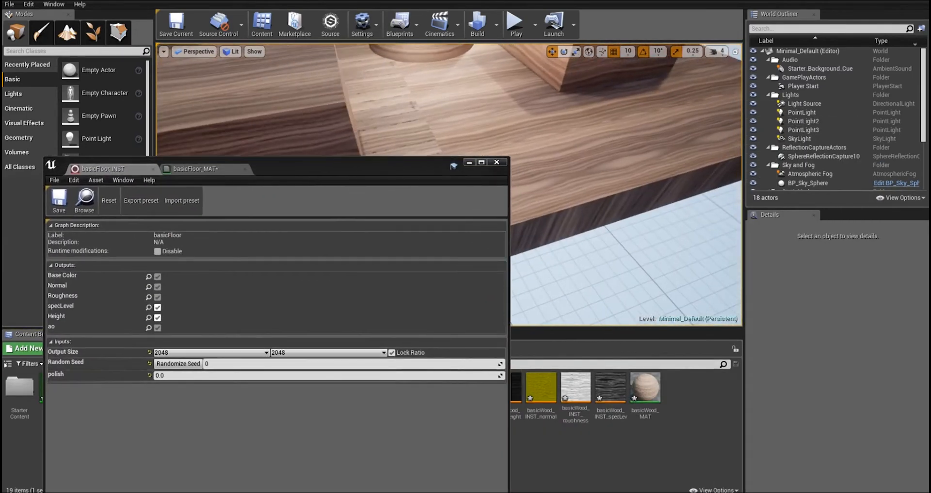
{"action": "scroll", "coordinate": [555, 158], "scroll_direction": "up", "scroll_amount": 3}
{"action": "left_click_drag", "start_coordinate": [568, 156], "coordinate": [694, 167], "text": "alt"}
{"action": "left_click_drag", "start_coordinate": [582, 194], "coordinate": [634, 224], "text": "alt"}
{"action": "left_click_drag", "start_coordinate": [373, 167], "coordinate": [842, 191]}
{"action": "mouse_move", "coordinate": [515, 172]}
{"action": "left_mouse_down", "text": "alt"}
{"action": "mouse_move", "coordinate": [558, 172]}
{"action": "mouse_move", "coordinate": [497, 169]}
{"action": "left_mouse_up", "text": "alt"}
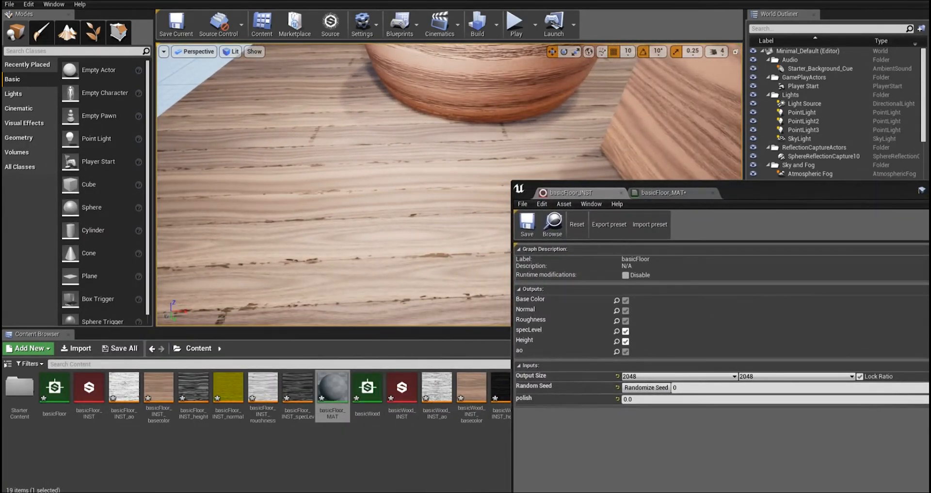
{"action": "right_click_drag", "start_coordinate": [443, 177], "coordinate": [392, 176], "text": "alt"}
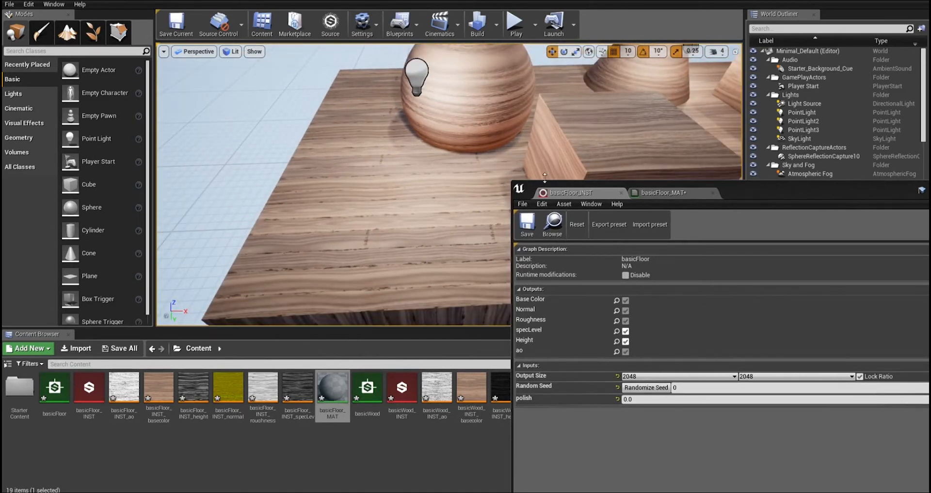
- Frame the cube beside the sphere and apply basicFloor_MAT to it
{"action": "left_click", "coordinate": [604, 147]}
{"action": "key", "text": "f"}
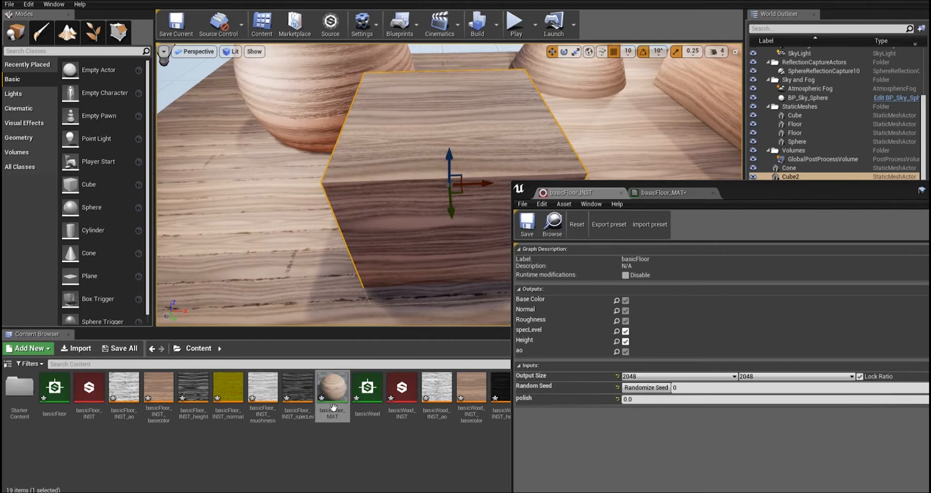
{"action": "left_click_drag", "start_coordinate": [328, 411], "coordinate": [407, 257]}
- Examine the displaced planks on the cube's sides, edges and upper face from several close angles
{"action": "left_click_drag", "start_coordinate": [471, 220], "coordinate": [334, 177], "text": "alt"}
{"action": "right_click_drag", "start_coordinate": [470, 219], "coordinate": [413, 220], "text": "alt"}
{"action": "left_click_drag", "start_coordinate": [467, 220], "coordinate": [512, 251], "text": "alt"}
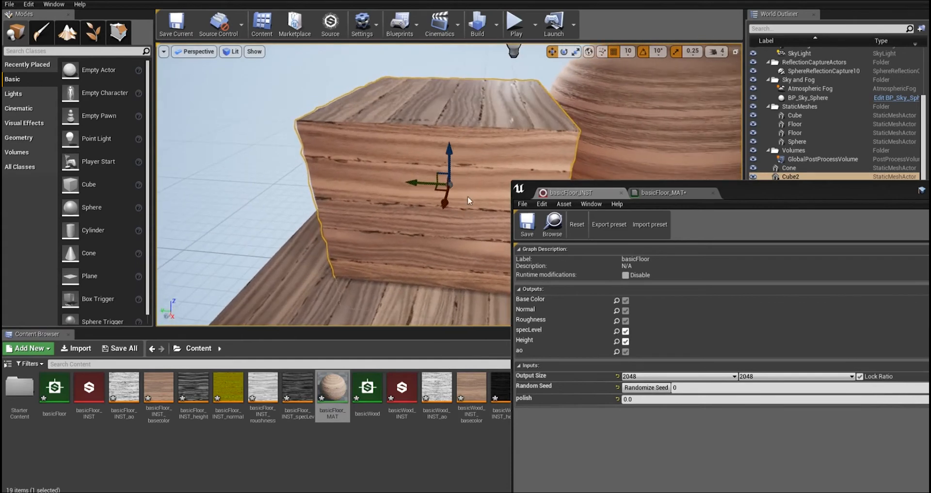
{"action": "right_click_drag", "start_coordinate": [499, 148], "coordinate": [548, 148], "text": "alt"}
{"action": "middle_click_drag", "start_coordinate": [552, 102], "coordinate": [513, 154], "text": "alt"}
{"action": "left_click_drag", "start_coordinate": [465, 135], "coordinate": [465, 118], "text": "alt"}
{"action": "left_click_drag", "start_coordinate": [467, 164], "coordinate": [467, 152], "text": "alt"}
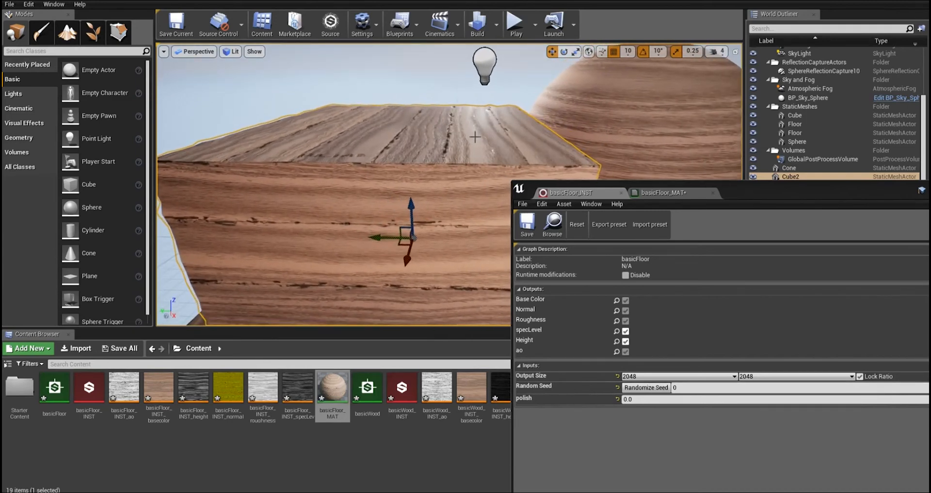
{"action": "mouse_move", "coordinate": [412, 115]}
{"action": "left_mouse_down", "text": "alt"}
{"action": "mouse_move", "coordinate": [412, 136]}
{"action": "mouse_move", "coordinate": [413, 115]}
{"action": "left_mouse_up", "text": "alt"}
{"action": "mouse_move", "coordinate": [458, 148]}
{"action": "left_mouse_down", "text": "alt"}
{"action": "mouse_move", "coordinate": [458, 169]}
{"action": "mouse_move", "coordinate": [458, 147]}
{"action": "mouse_move", "coordinate": [458, 168]}
{"action": "mouse_move", "coordinate": [457, 158]}
{"action": "left_mouse_up", "text": "alt"}
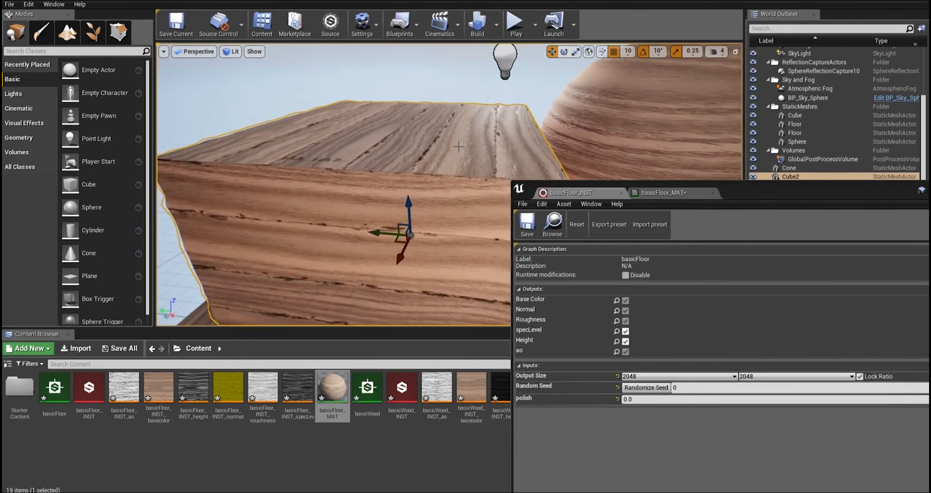
- Examine the weathered grain and gaps on the cube's upper face from several close angles
{"action": "left_click_drag", "start_coordinate": [459, 146], "coordinate": [452, 182], "text": "alt"}
{"action": "mouse_move", "coordinate": [453, 146]}
{"action": "right_mouse_down", "text": "alt"}
{"action": "mouse_move", "coordinate": [490, 146]}
{"action": "mouse_move", "coordinate": [444, 145]}
{"action": "right_mouse_up", "text": "alt"}
{"action": "left_click_drag", "start_coordinate": [455, 125], "coordinate": [349, 102], "text": "alt"}
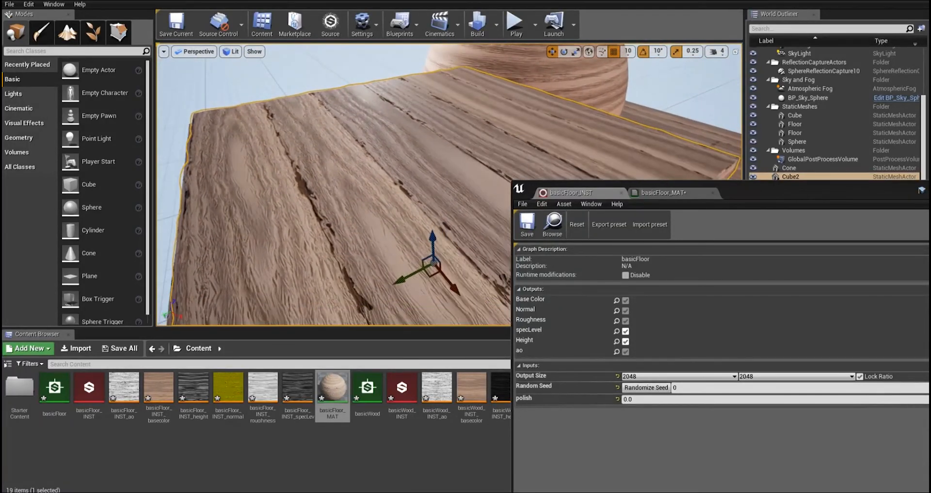
{"action": "left_click_drag", "start_coordinate": [548, 208], "coordinate": [507, 257], "text": "alt"}
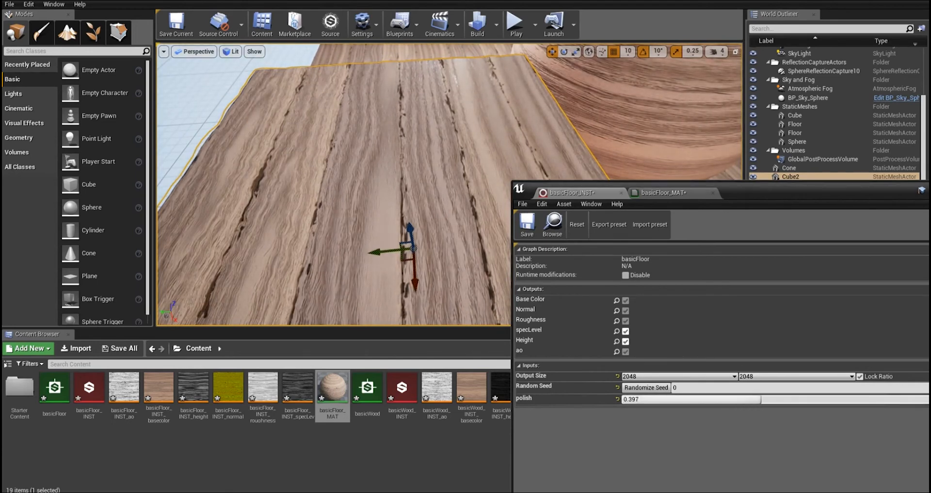
- Raise the polish of basicFloor_INST to 0.755 and uncover the cube to view its surface at a low angle
{"action": "left_click_drag", "start_coordinate": [799, 189], "coordinate": [249, 150]}
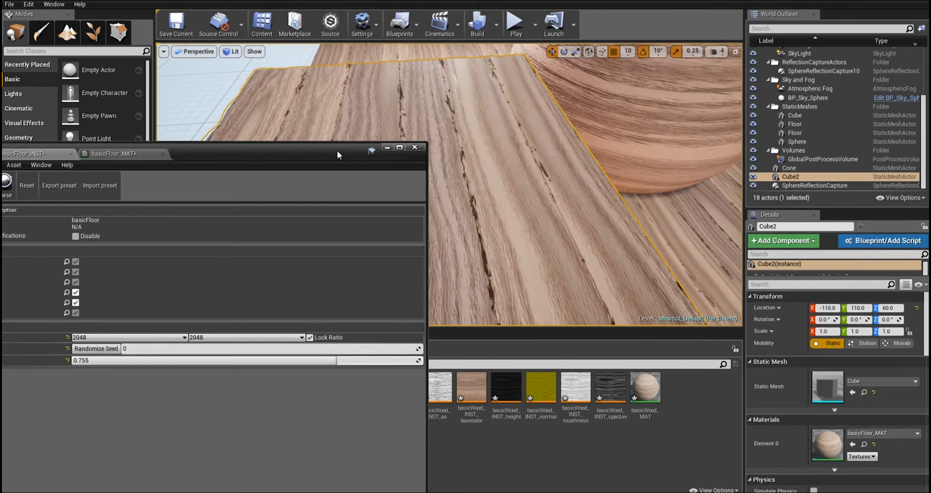
{"action": "left_click_drag", "start_coordinate": [297, 148], "coordinate": [140, 186]}
{"action": "left_click_drag", "start_coordinate": [437, 194], "coordinate": [437, 155], "text": "alt"}
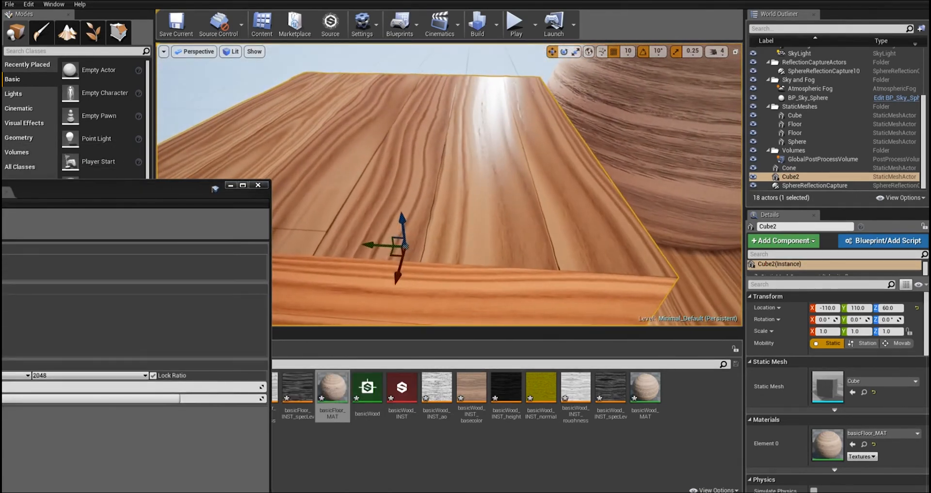
- Set the polish to 1.0 and check the reflections and planks on the cube's upper face and sides
{"action": "left_click_drag", "start_coordinate": [485, 218], "coordinate": [499, 256], "text": "alt"}
{"action": "mouse_move", "coordinate": [499, 256]}
{"action": "right_mouse_down", "text": "alt"}
{"action": "mouse_move", "coordinate": [461, 238]}
{"action": "mouse_move", "coordinate": [505, 246]}
{"action": "right_mouse_up", "text": "alt"}
{"action": "left_click_drag", "start_coordinate": [505, 245], "coordinate": [480, 213], "text": "alt"}
{"action": "left_click_drag", "start_coordinate": [570, 221], "coordinate": [490, 168], "text": "alt"}
{"action": "mouse_move", "coordinate": [566, 224]}
{"action": "right_mouse_down", "text": "alt"}
{"action": "mouse_move", "coordinate": [616, 242]}
{"action": "mouse_move", "coordinate": [566, 224]}
{"action": "right_mouse_up", "text": "alt"}
{"action": "left_click_drag", "start_coordinate": [567, 224], "coordinate": [632, 187], "text": "alt"}
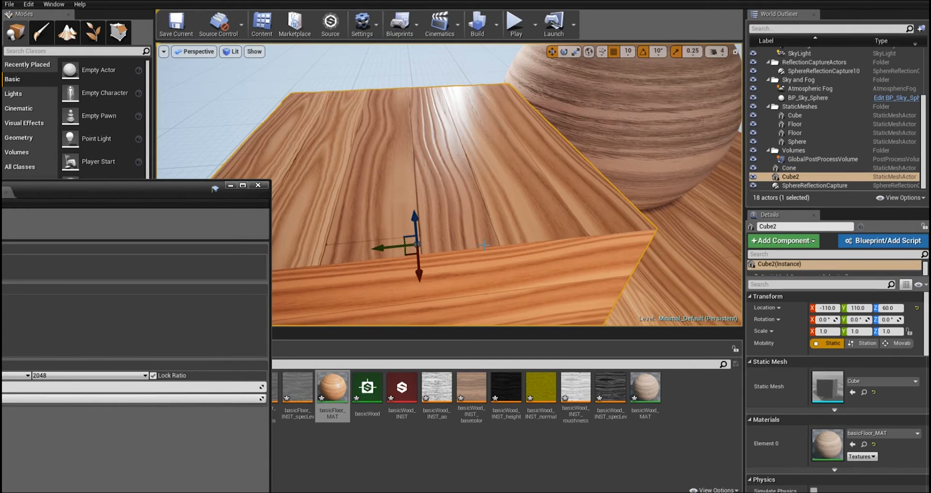
{"action": "left_click_drag", "start_coordinate": [485, 245], "coordinate": [533, 204], "text": "alt"}
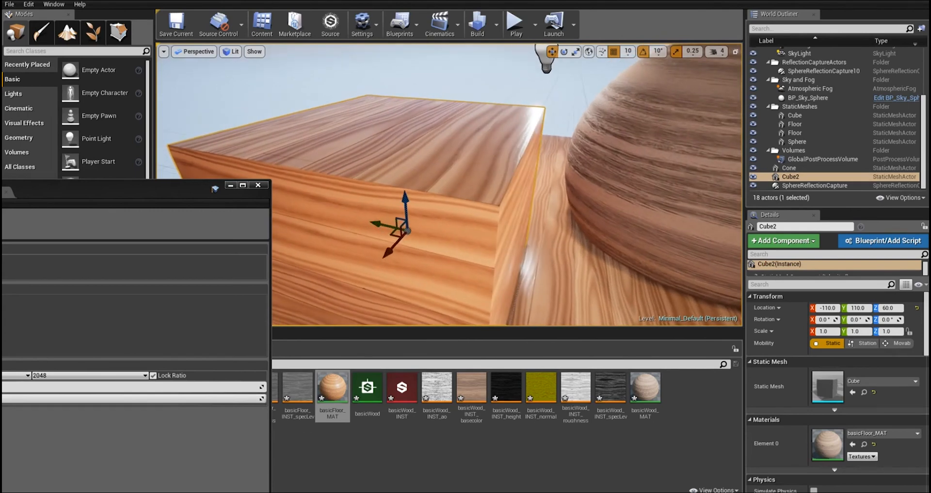
- Lower the polish of basicFloor_INST to 0.424 and move its editor window clear of the cube
{"action": "left_click_drag", "start_coordinate": [125, 197], "coordinate": [727, 357]}
{"action": "left_click_drag", "start_coordinate": [599, 250], "coordinate": [633, 266], "text": "alt"}
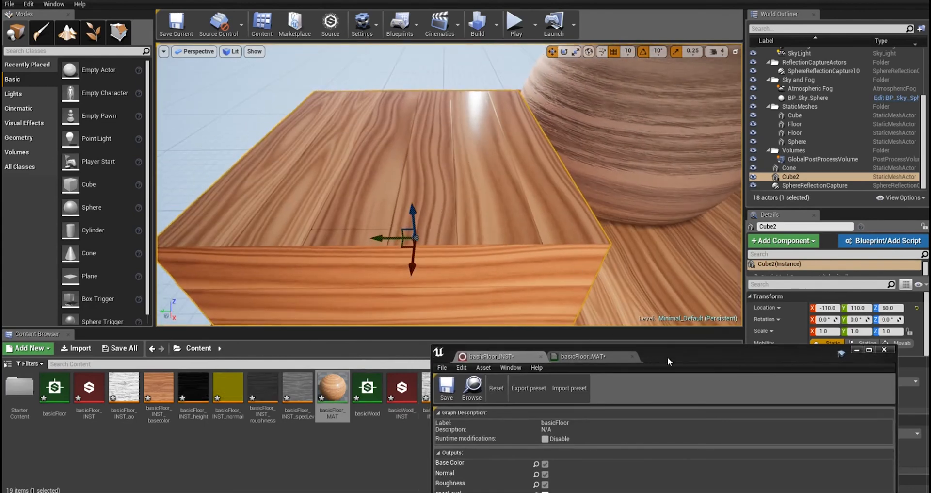
{"action": "left_click_drag", "start_coordinate": [672, 356], "coordinate": [709, 157]}
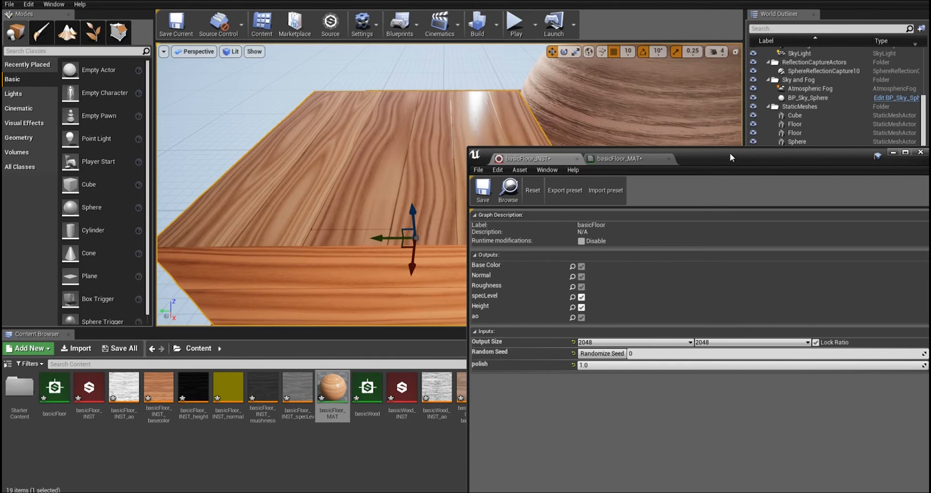
{"action": "left_click_drag", "start_coordinate": [729, 153], "coordinate": [640, 144]}
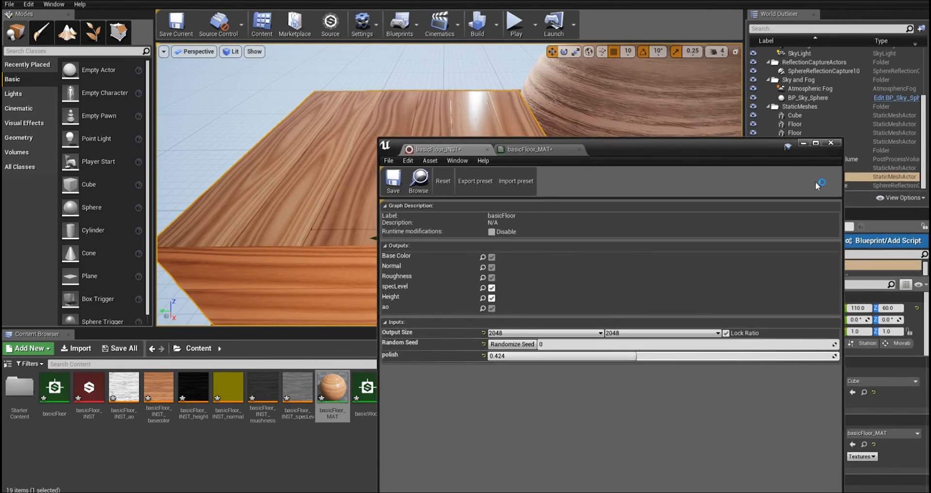
{"action": "left_click_drag", "start_coordinate": [660, 146], "coordinate": [736, 306]}
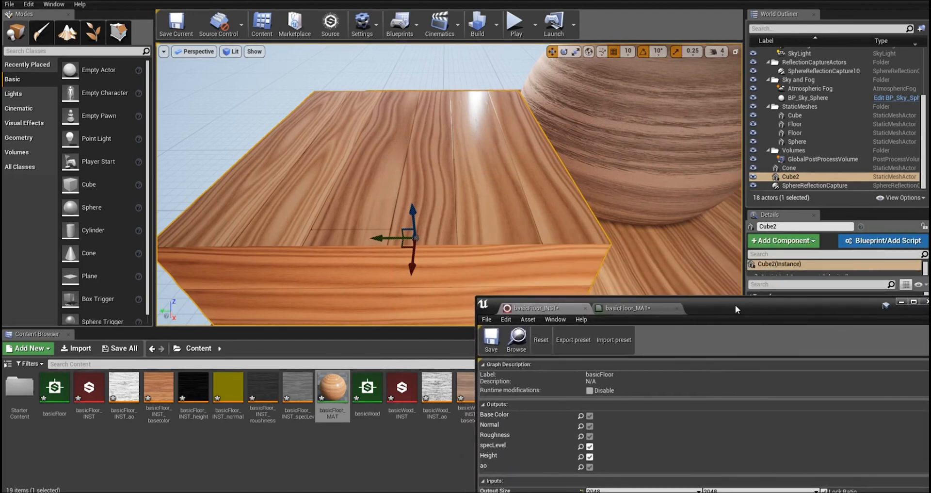
- Examine the partly polished planks on the cube and surrounding floor from above and from several angles
{"action": "left_click_drag", "start_coordinate": [382, 271], "coordinate": [377, 202], "text": "alt"}
{"action": "left_click_drag", "start_coordinate": [417, 158], "coordinate": [452, 153], "text": "alt"}
{"action": "right_click_drag", "start_coordinate": [451, 154], "coordinate": [412, 153], "text": "alt"}
{"action": "left_click_drag", "start_coordinate": [412, 153], "coordinate": [488, 171], "text": "alt"}
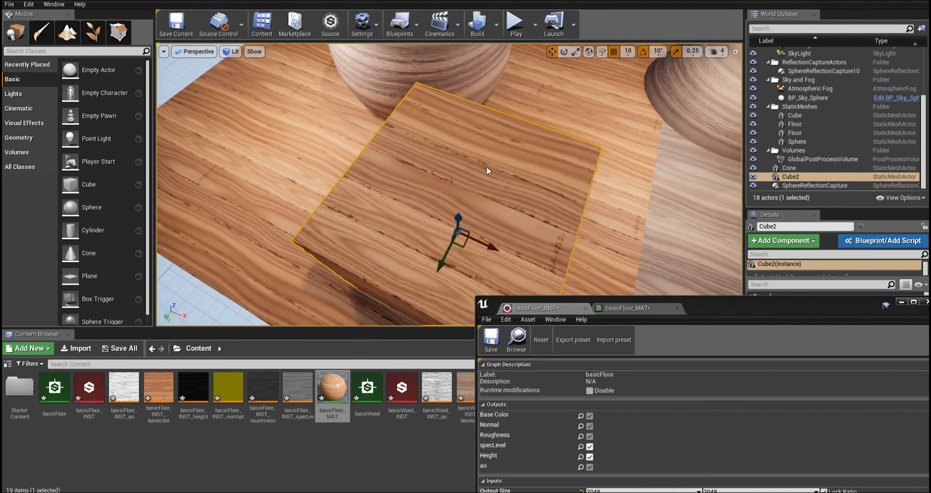